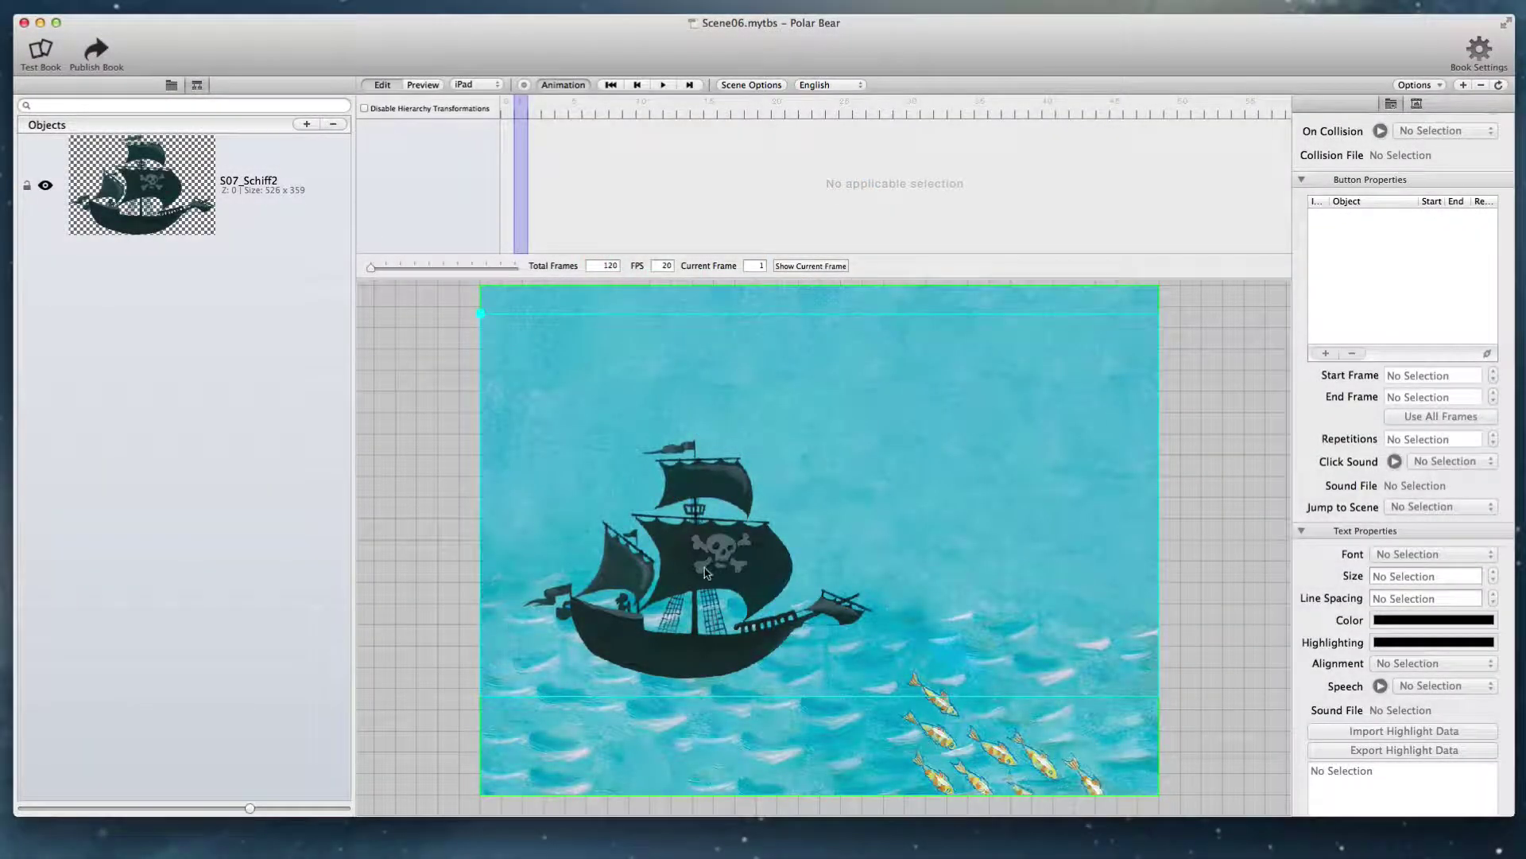
Select the pirate ship S07_Schiff2 and nudge it slightly on the scene.
{"action": "left_click", "coordinate": [715, 557]}
{"action": "mouse_move", "coordinate": [719, 555]}
{"action": "left_mouse_down"}
{"action": "mouse_move", "coordinate": [772, 572]}
{"action": "mouse_move", "coordinate": [762, 531]}
{"action": "mouse_move", "coordinate": [710, 559]}
{"action": "mouse_move", "coordinate": [741, 593]}
{"action": "mouse_move", "coordinate": [720, 553]}
{"action": "mouse_move", "coordinate": [704, 572]}
{"action": "left_mouse_up"}
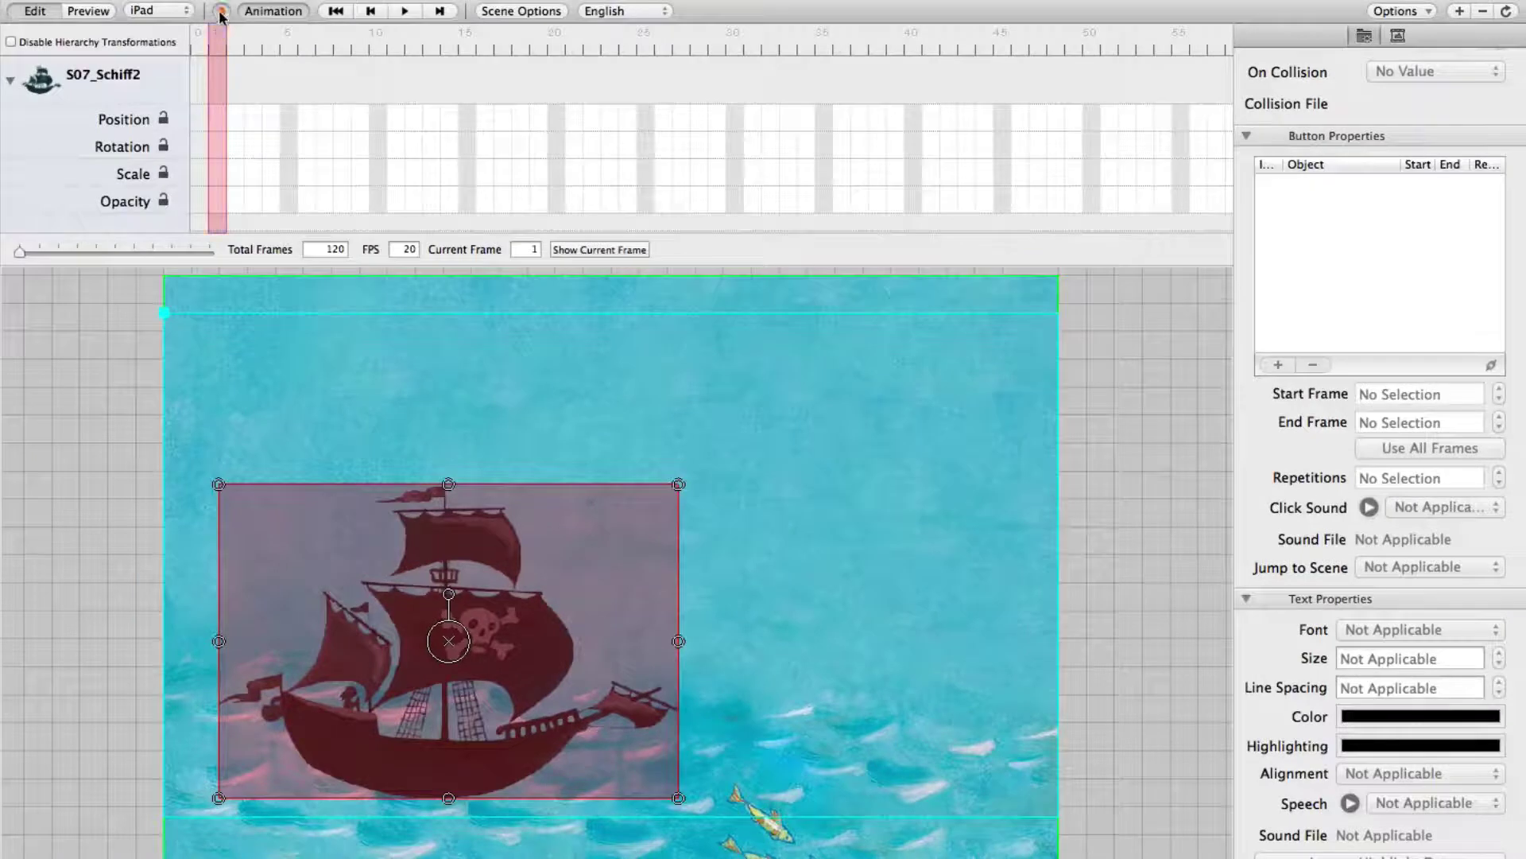
With recording on, key the ship at frame 1 and sail it right at frame 20.
{"action": "left_click", "coordinate": [221, 11]}
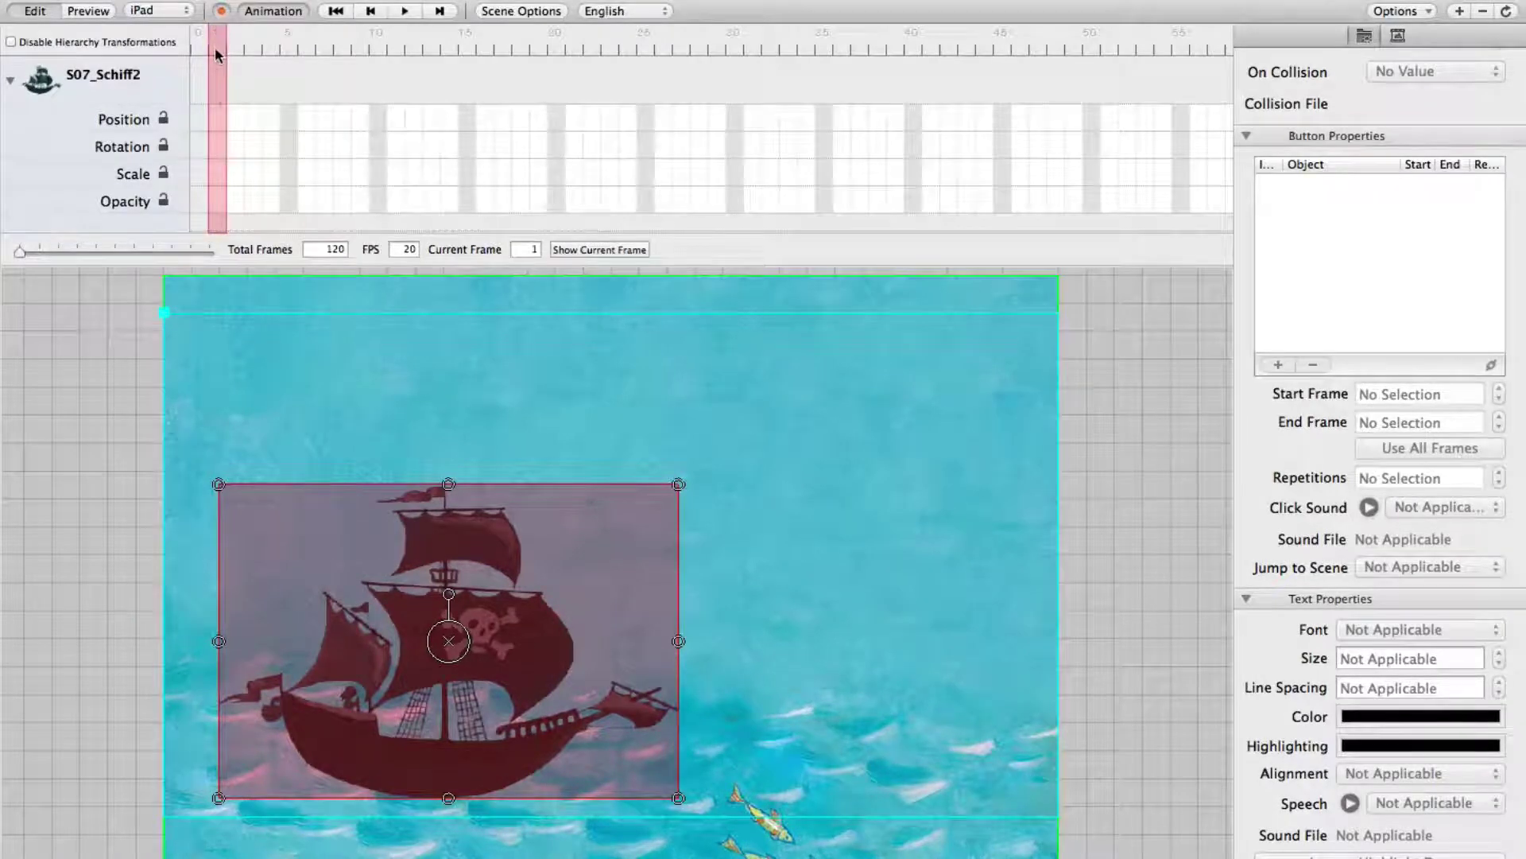
{"action": "left_click", "coordinate": [215, 148]}
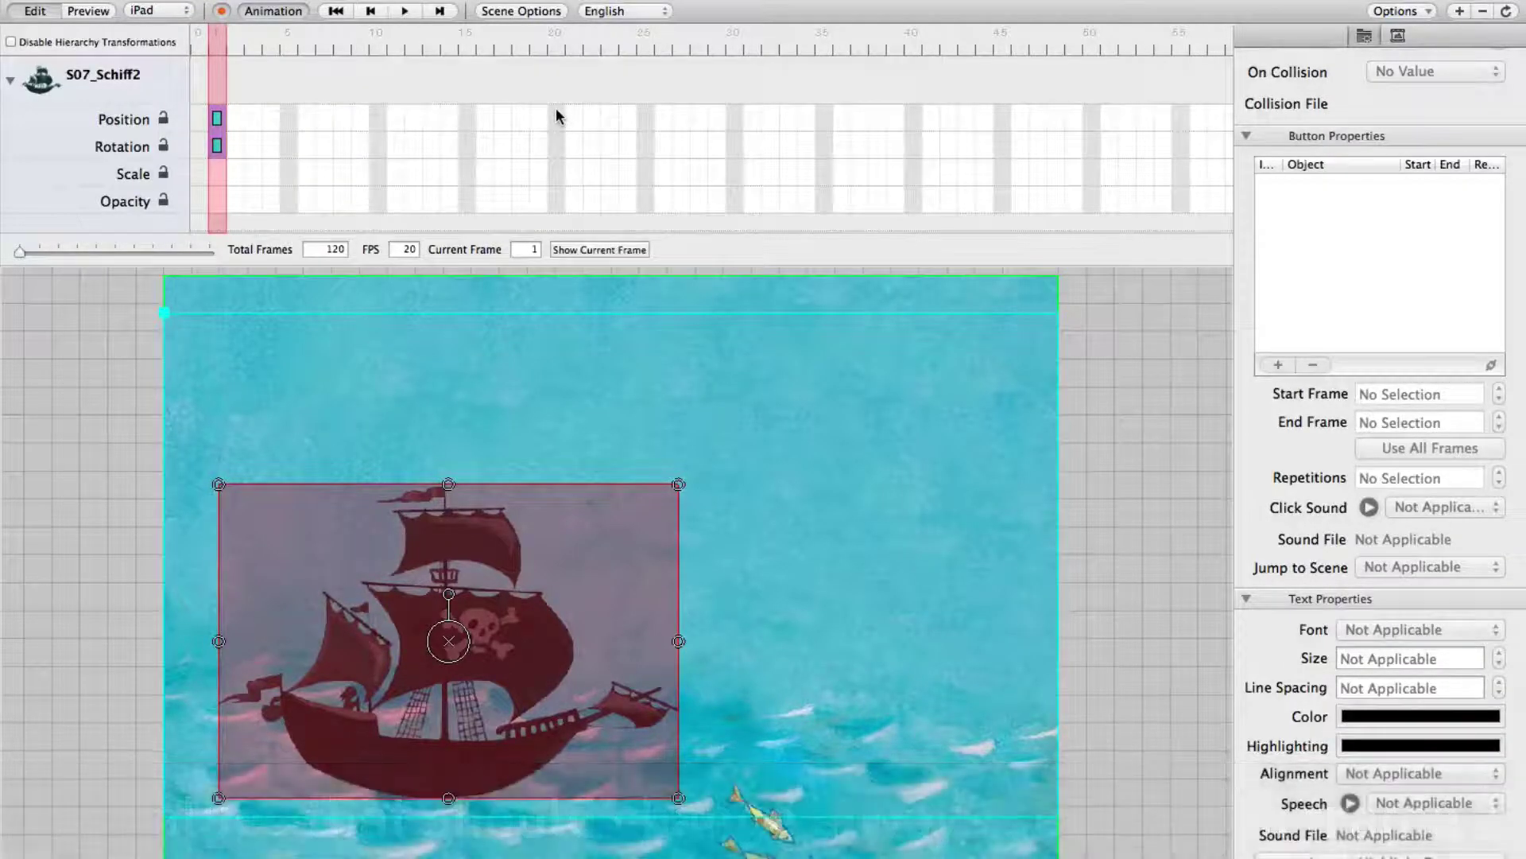
{"action": "left_click", "coordinate": [558, 45]}
{"action": "double_click", "coordinate": [556, 118]}
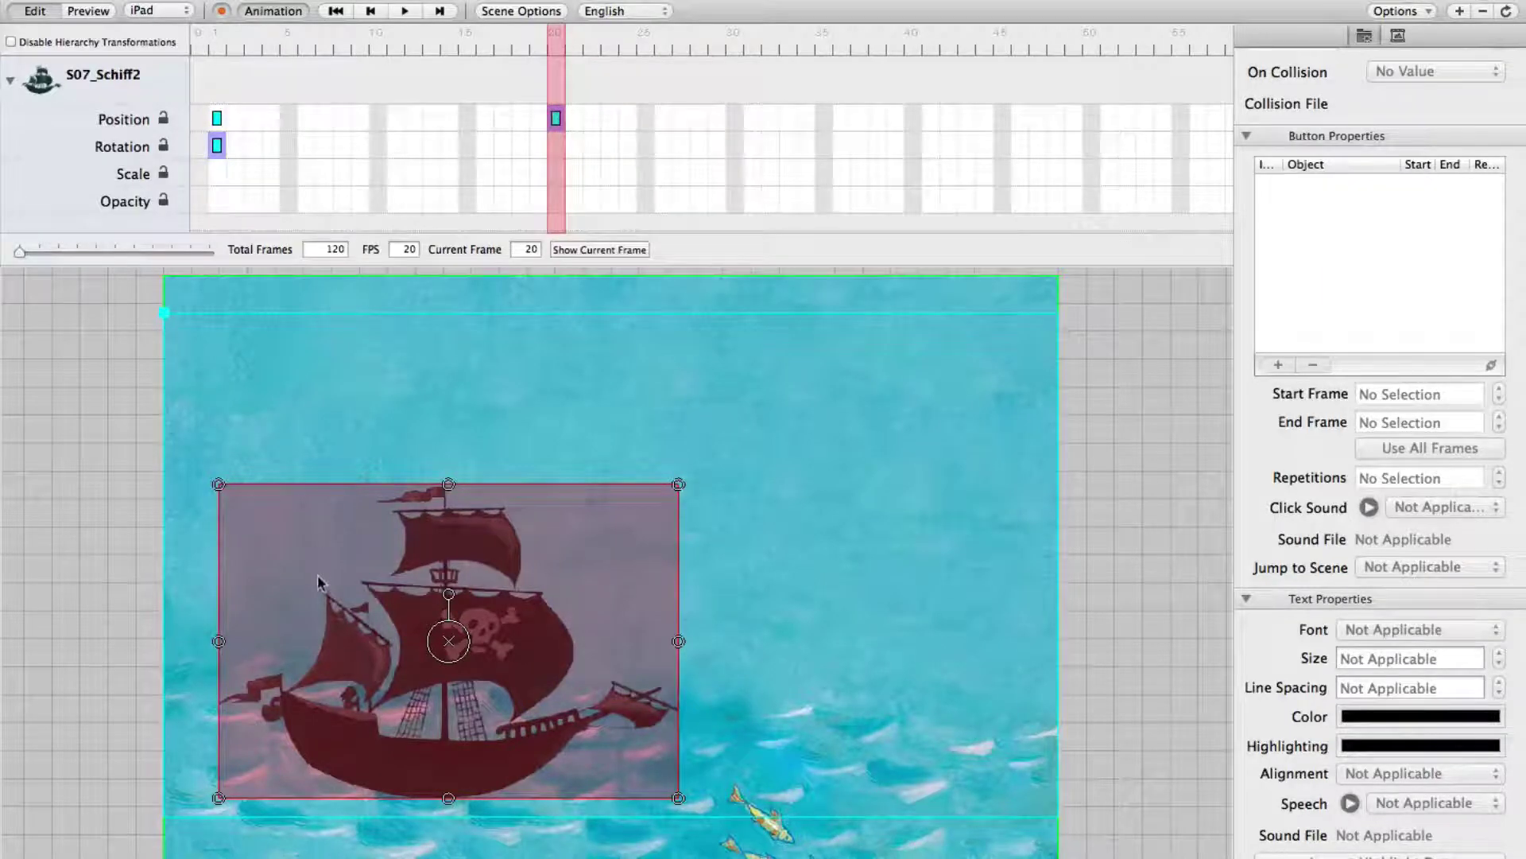
{"action": "left_click_drag", "start_coordinate": [329, 588], "coordinate": [656, 589]}
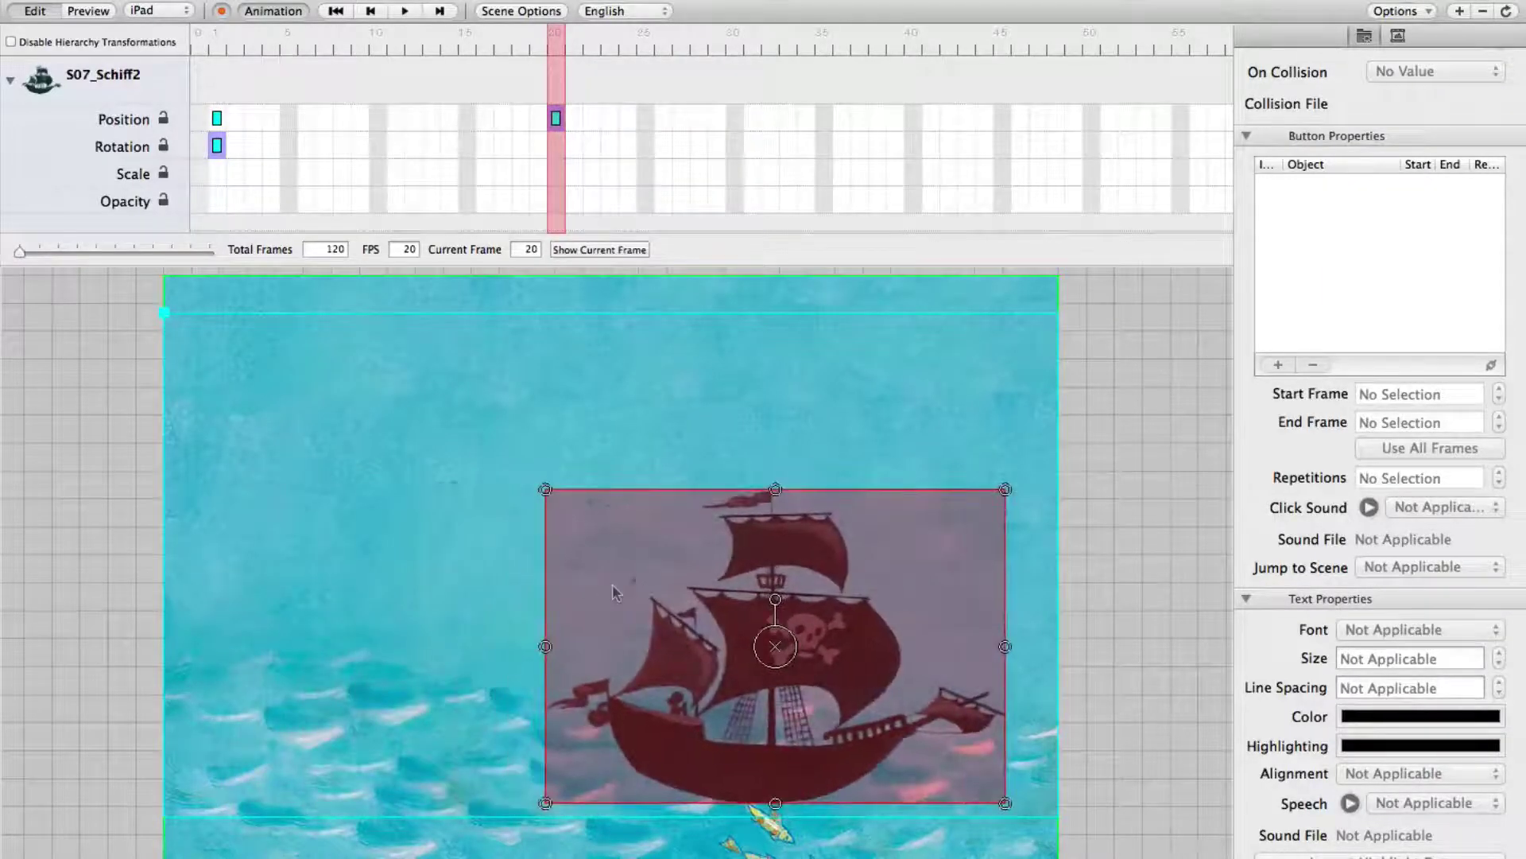
Add Position and Rotation keyframes at frame 40 and scrub to check the motion.
{"action": "left_click", "coordinate": [219, 44]}
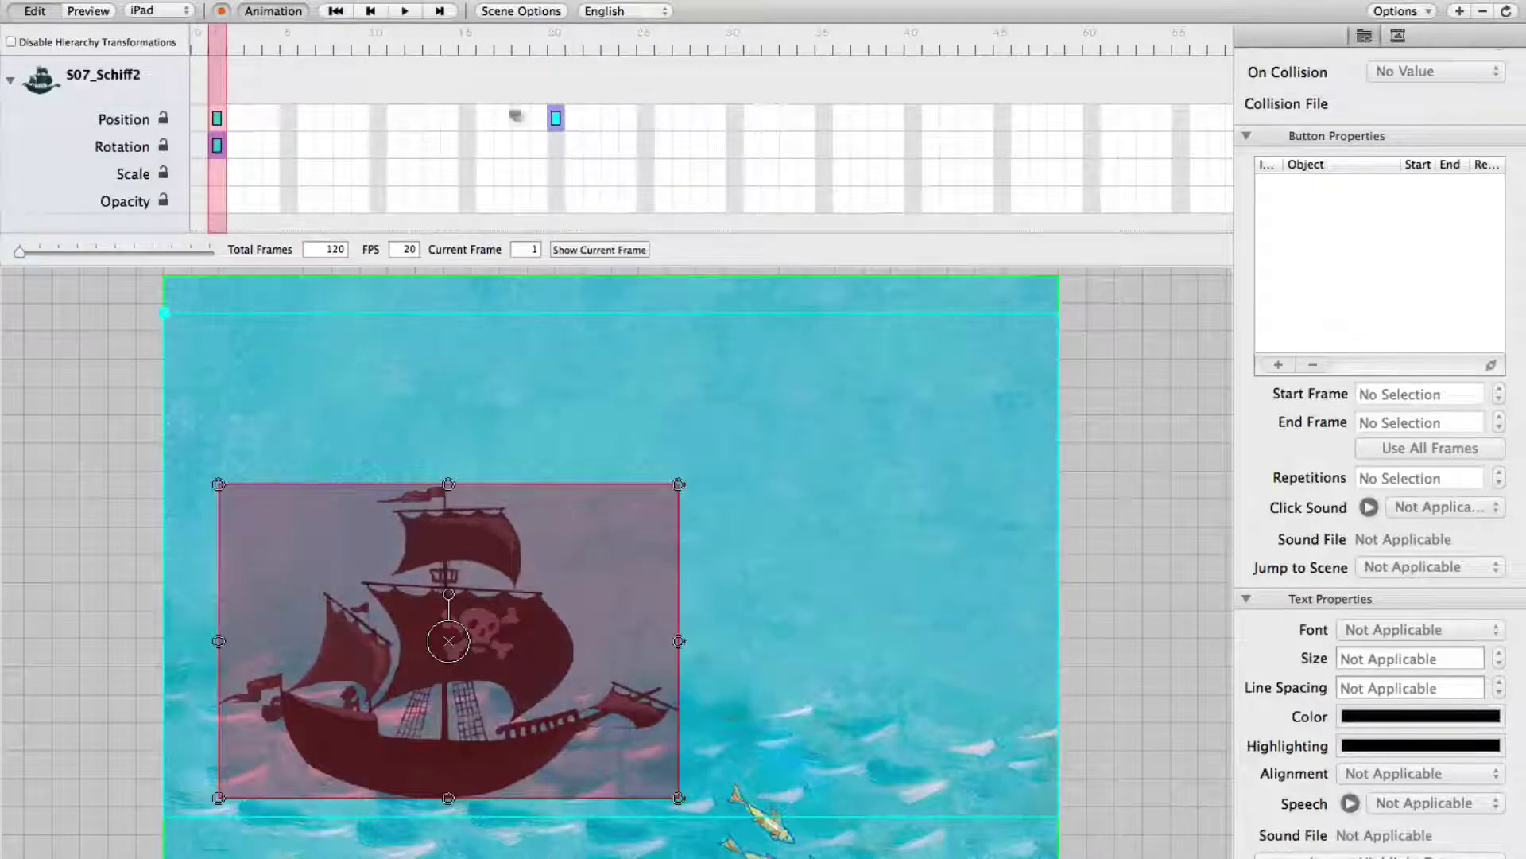
{"action": "left_click", "coordinate": [913, 117]}
{"action": "left_click", "coordinate": [913, 145]}
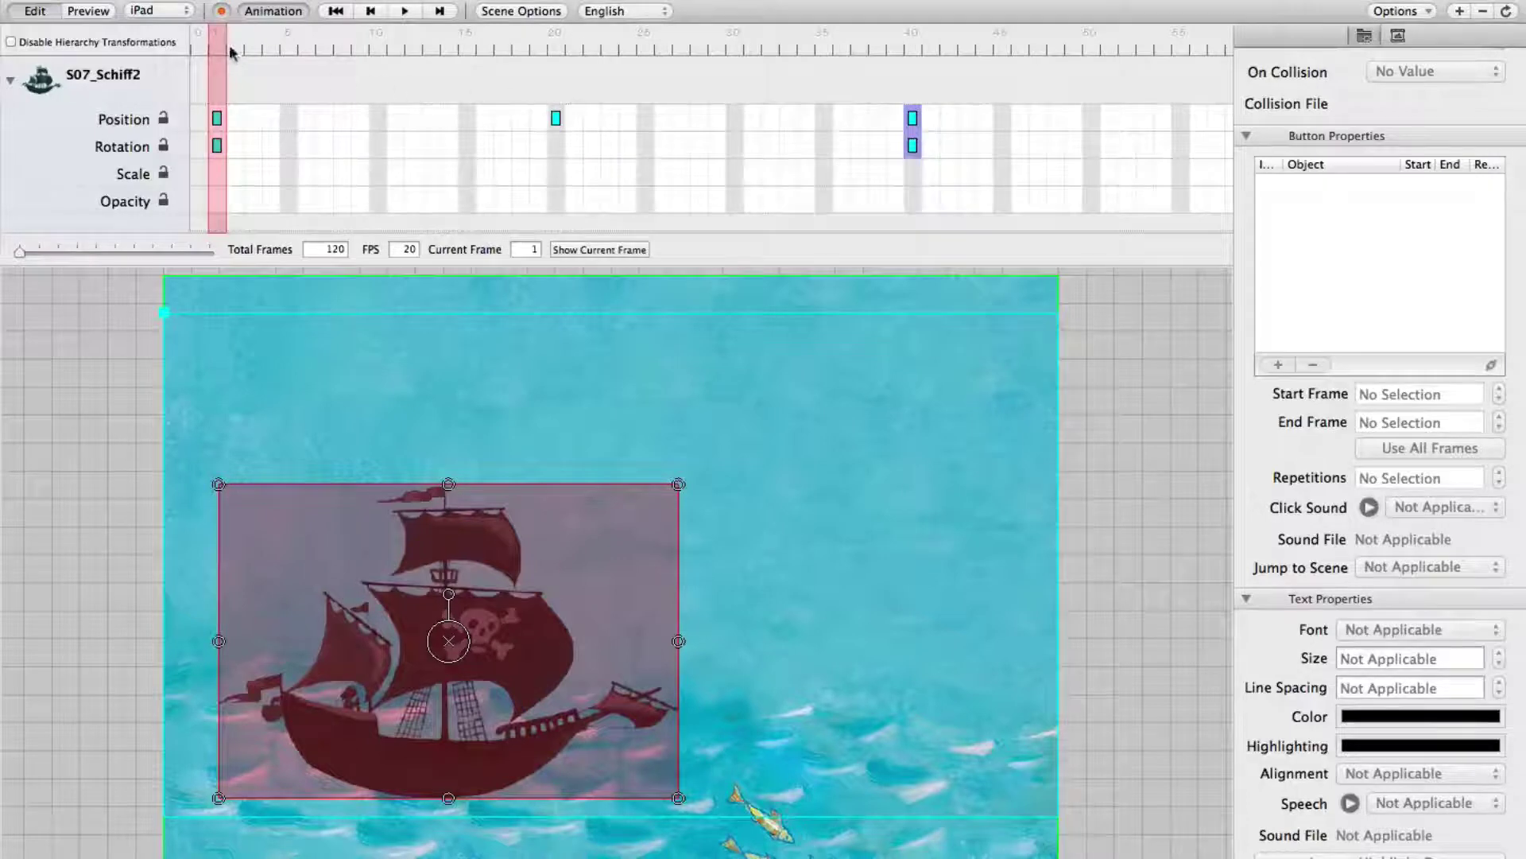
{"action": "mouse_move", "coordinate": [213, 41]}
{"action": "left_mouse_down"}
{"action": "mouse_move", "coordinate": [913, 64]}
{"action": "mouse_move", "coordinate": [216, 49]}
{"action": "left_mouse_up"}
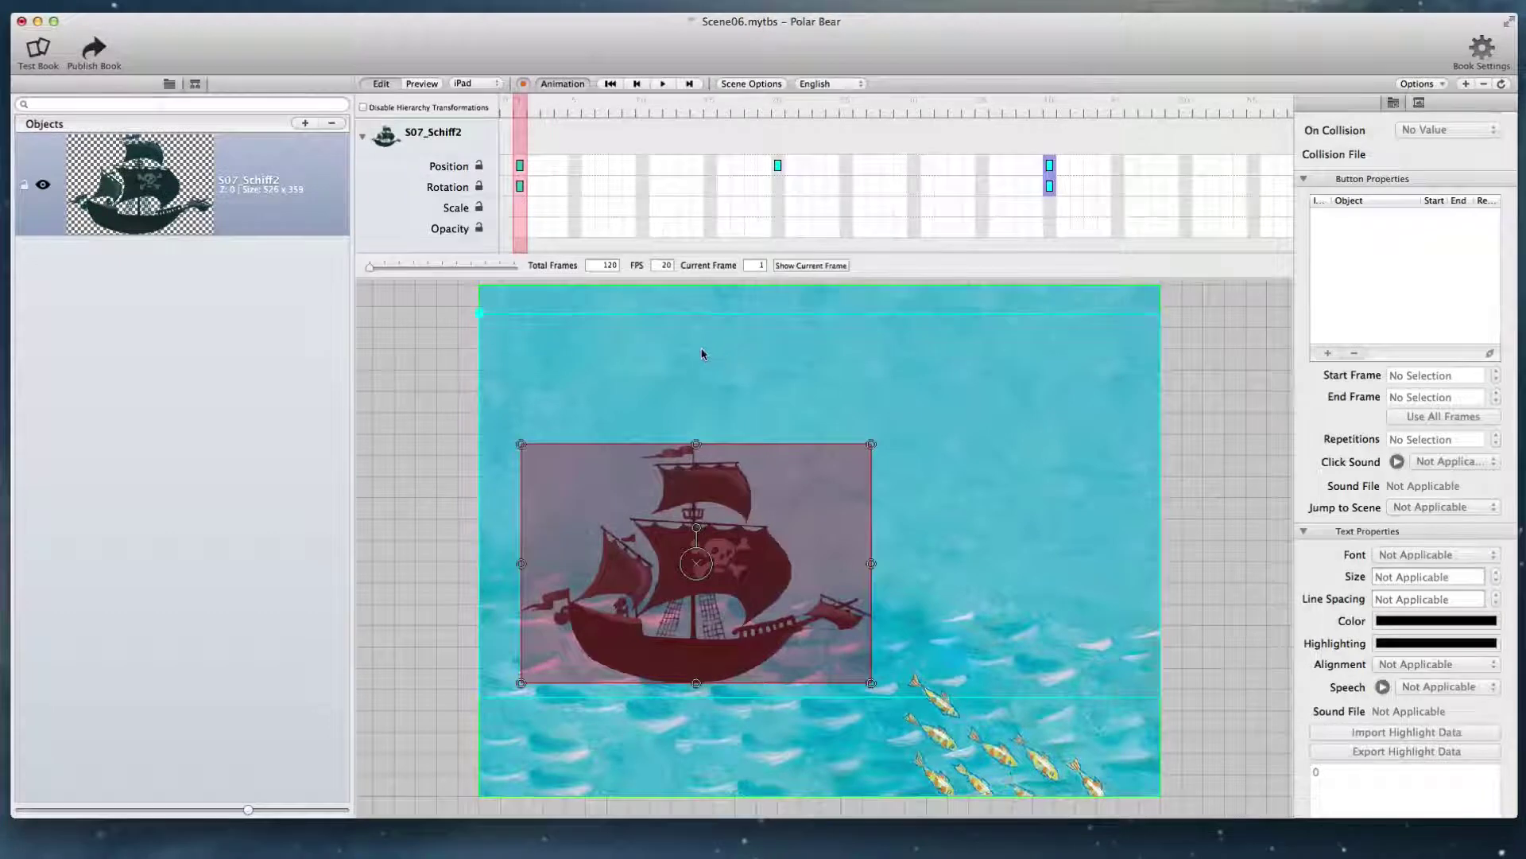
Create a new Button object from the Objects panel and rename it ShipRightLeft.
{"action": "left_click", "coordinate": [306, 124]}
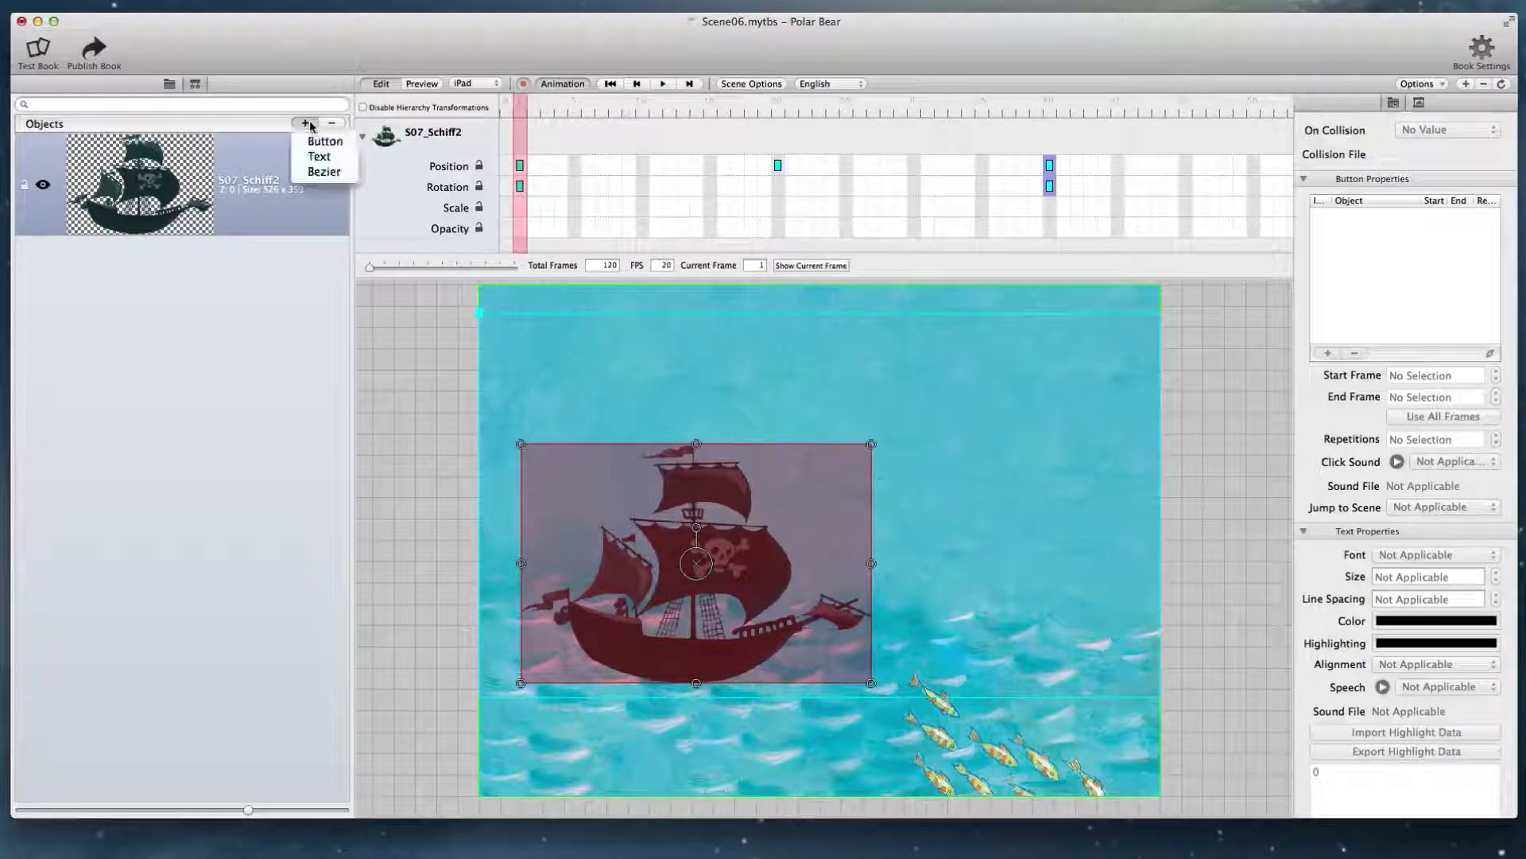
{"action": "left_click", "coordinate": [316, 143]}
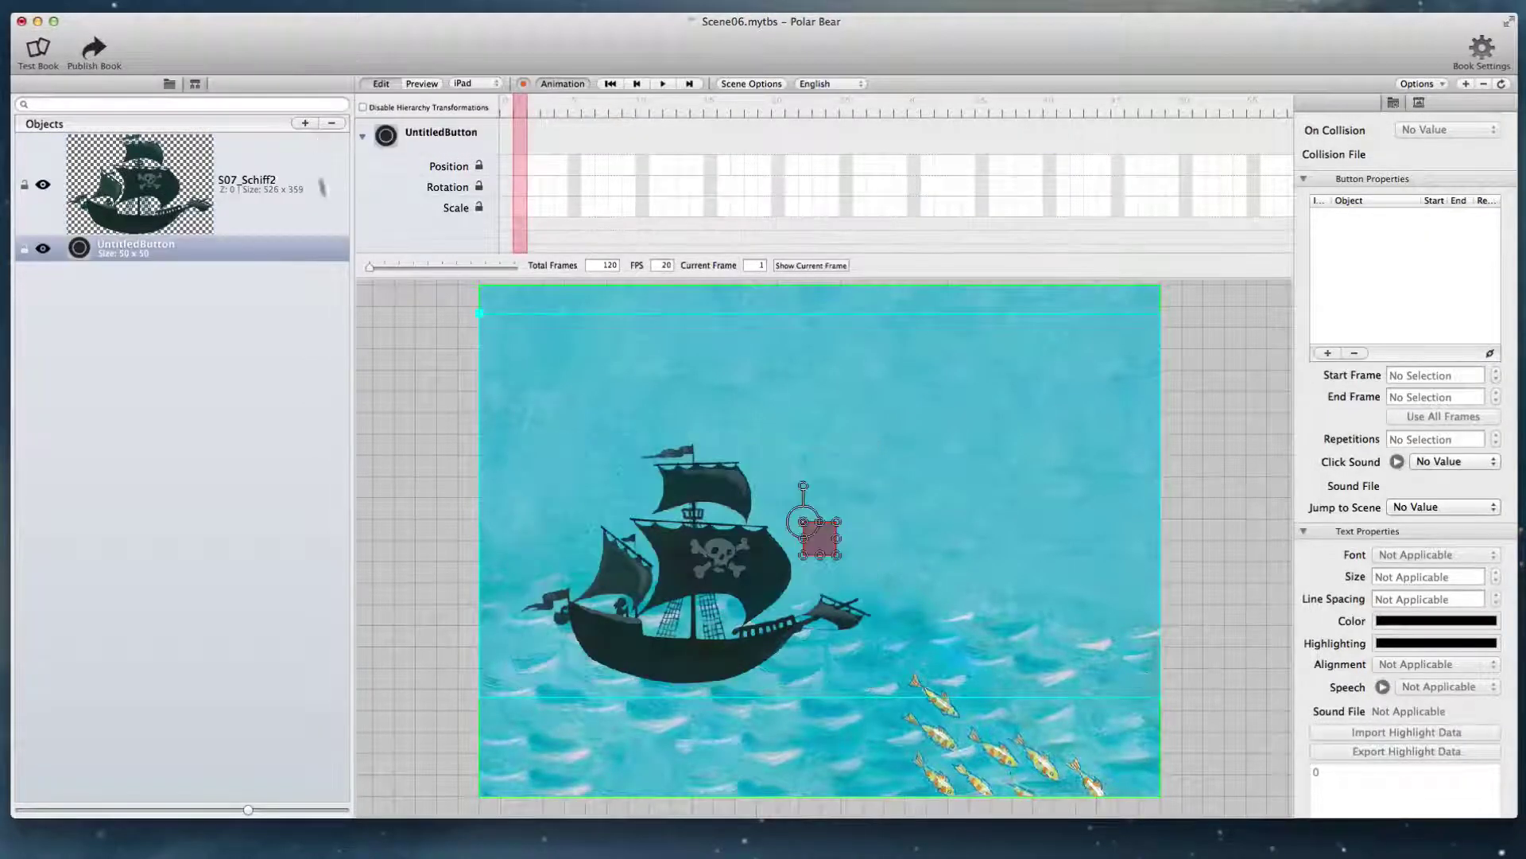
{"action": "scroll", "coordinate": [1395, 278], "scroll_direction": "up", "scroll_amount": 10}
{"action": "left_click", "coordinate": [1395, 145]}
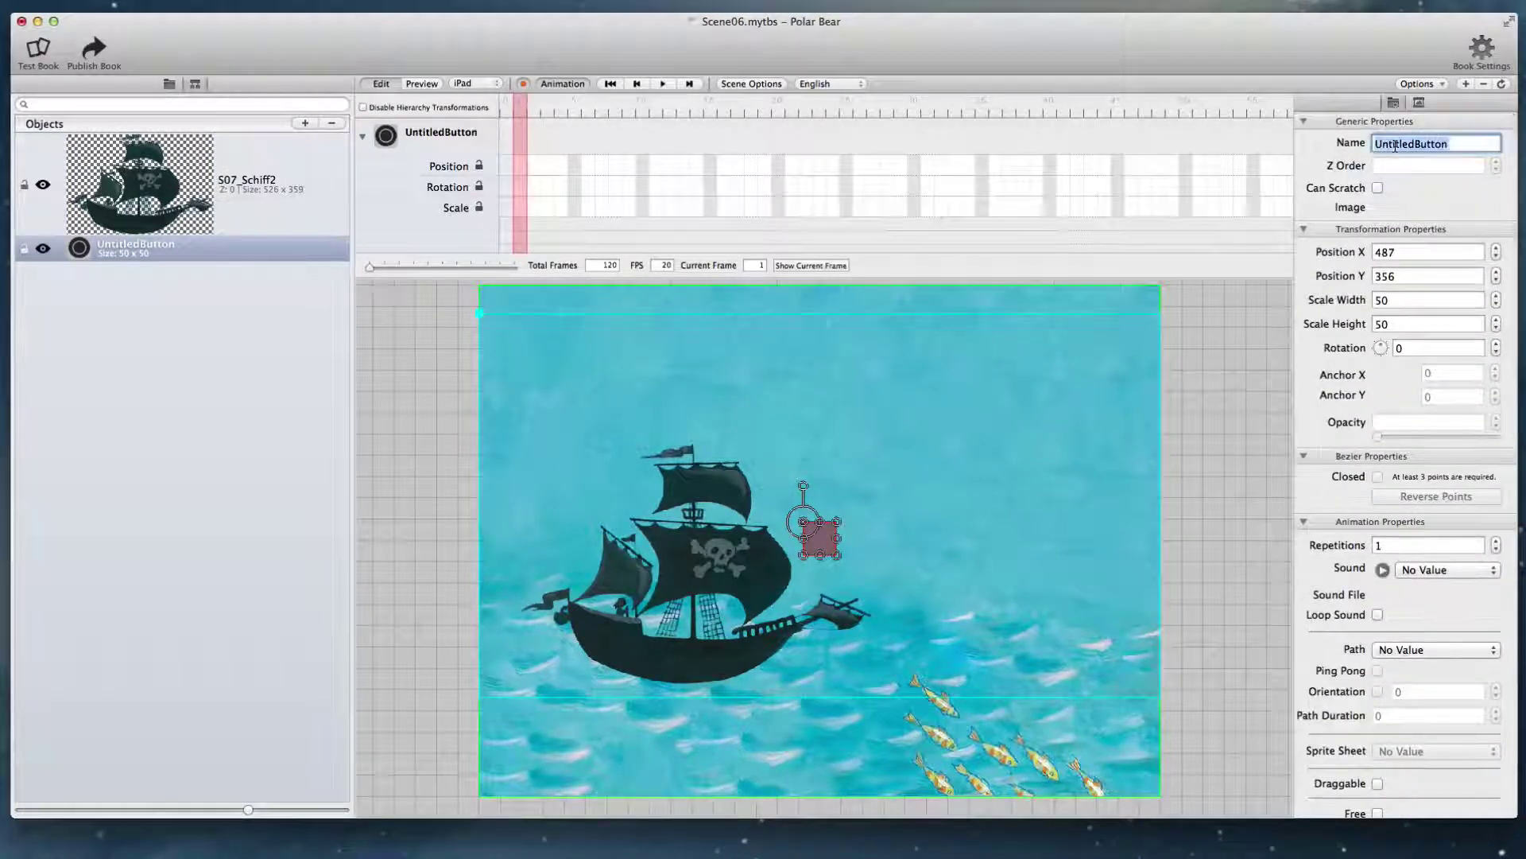
{"action": "type", "text": "ShipRightLeft"}
{"action": "key", "text": "Return"}
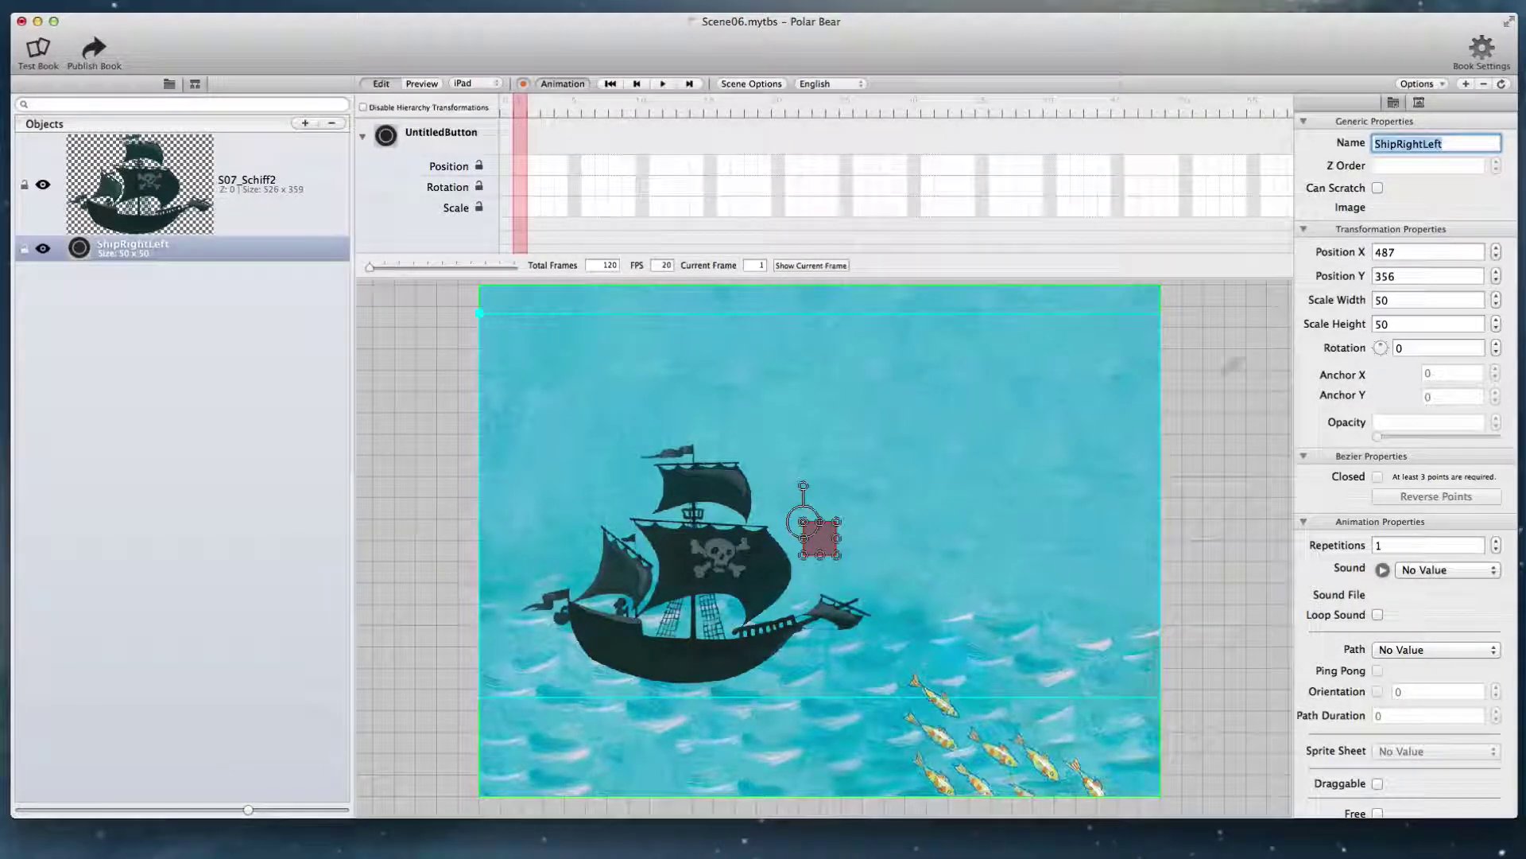
Resize ShipRightLeft into a wide, short rectangle at the scene's top-left.
{"action": "left_click_drag", "start_coordinate": [804, 559], "coordinate": [598, 683]}
{"action": "left_click_drag", "start_coordinate": [735, 615], "coordinate": [643, 387]}
{"action": "left_click_drag", "start_coordinate": [385, 409], "coordinate": [390, 422]}
{"action": "left_click_drag", "start_coordinate": [362, 513], "coordinate": [370, 459]}
{"action": "left_click_drag", "start_coordinate": [517, 385], "coordinate": [565, 384]}
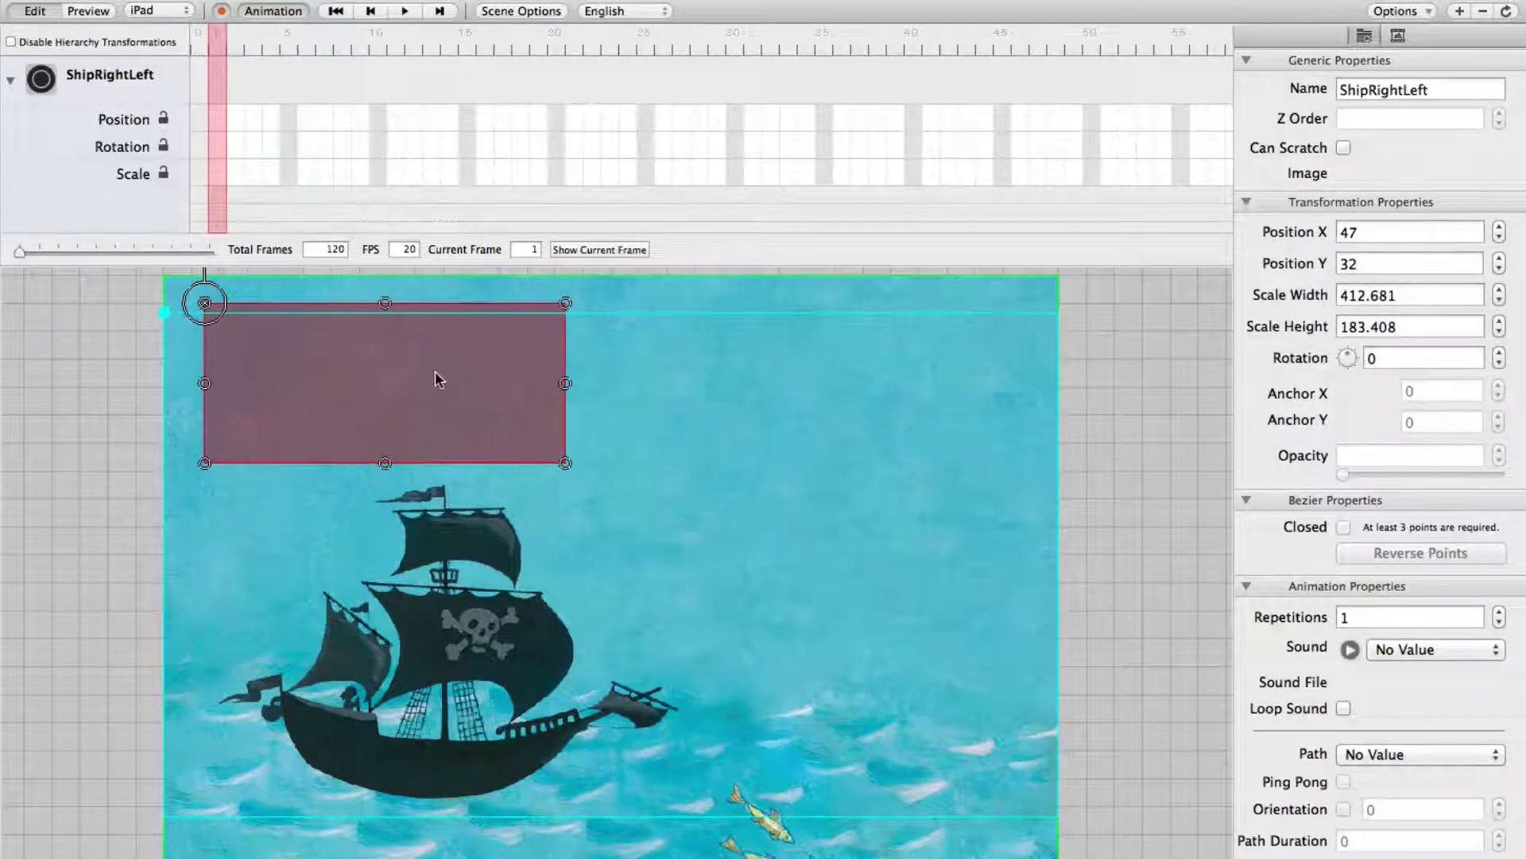
In Button Properties, make the button play S07_Schiff2's animation, frames 1–40.
{"action": "scroll", "coordinate": [1278, 432], "scroll_direction": "down", "scroll_amount": 10}
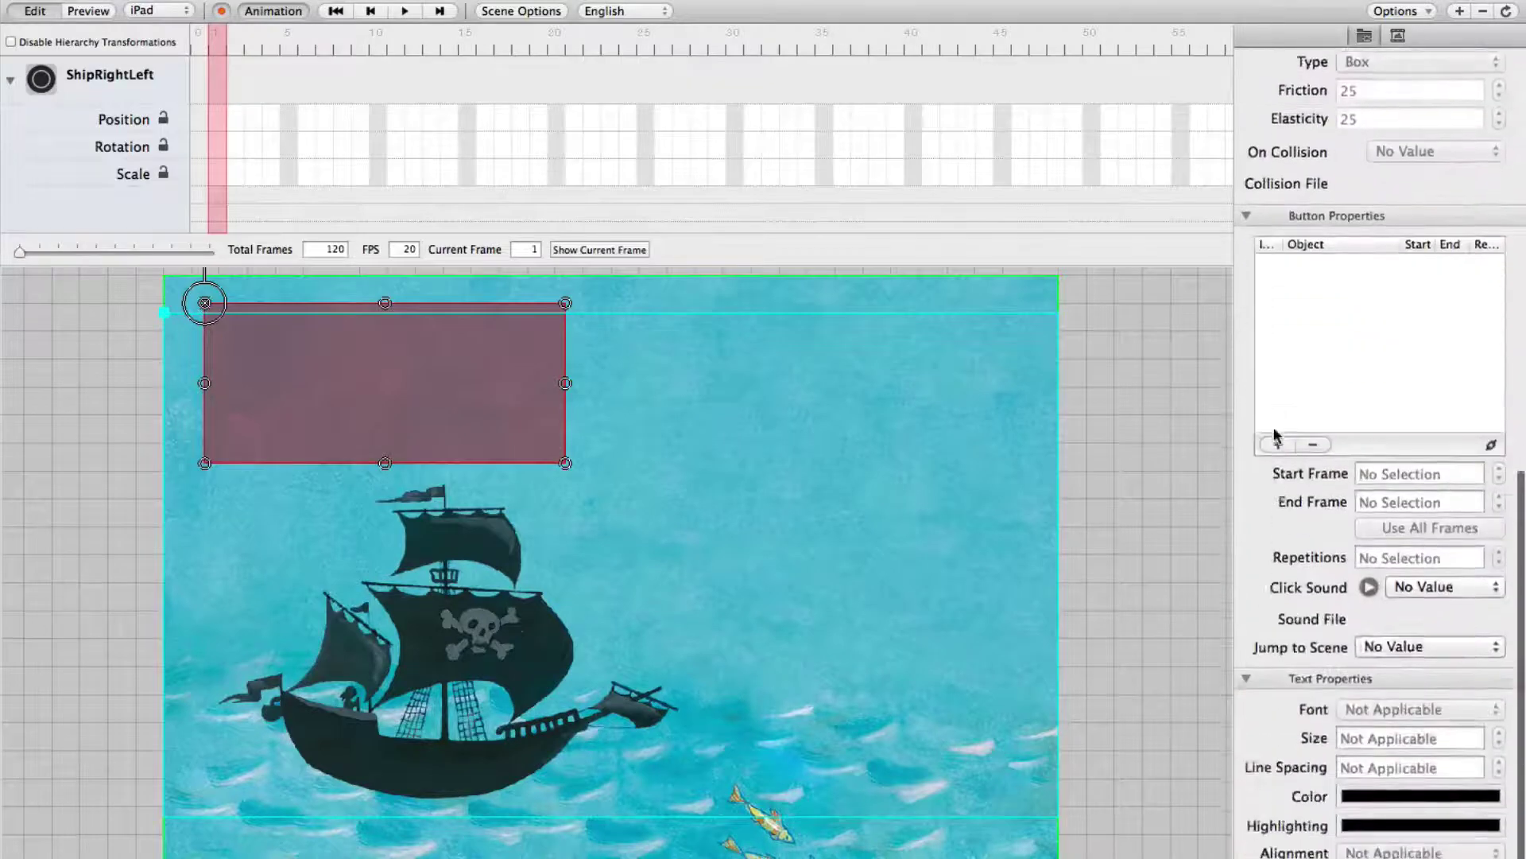
{"action": "scroll", "coordinate": [1274, 433], "scroll_direction": "down", "scroll_amount": 3}
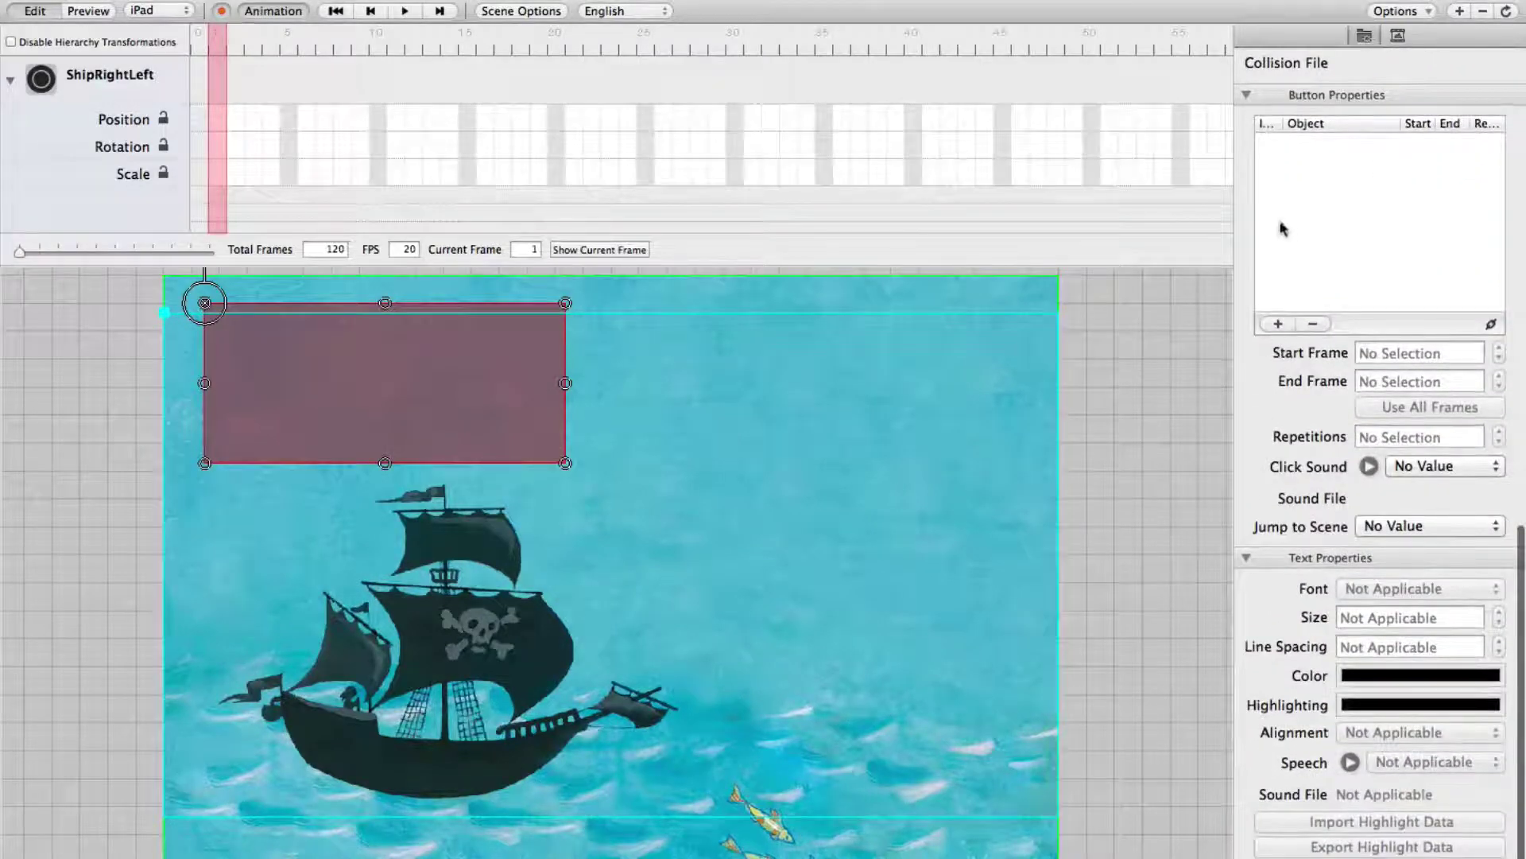
{"action": "left_click", "coordinate": [1278, 324]}
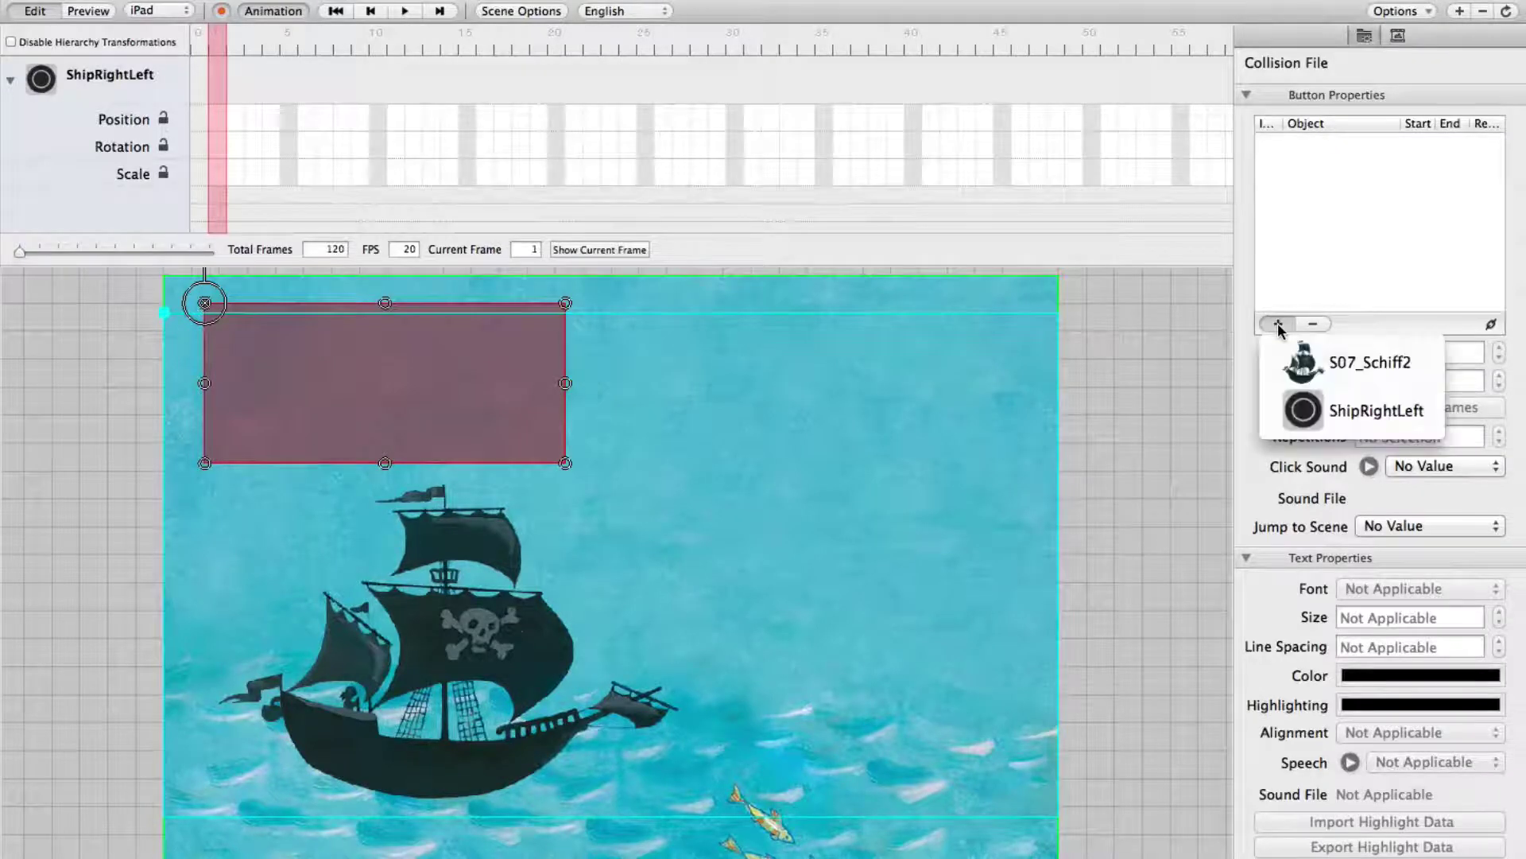
{"action": "left_click", "coordinate": [1296, 364]}
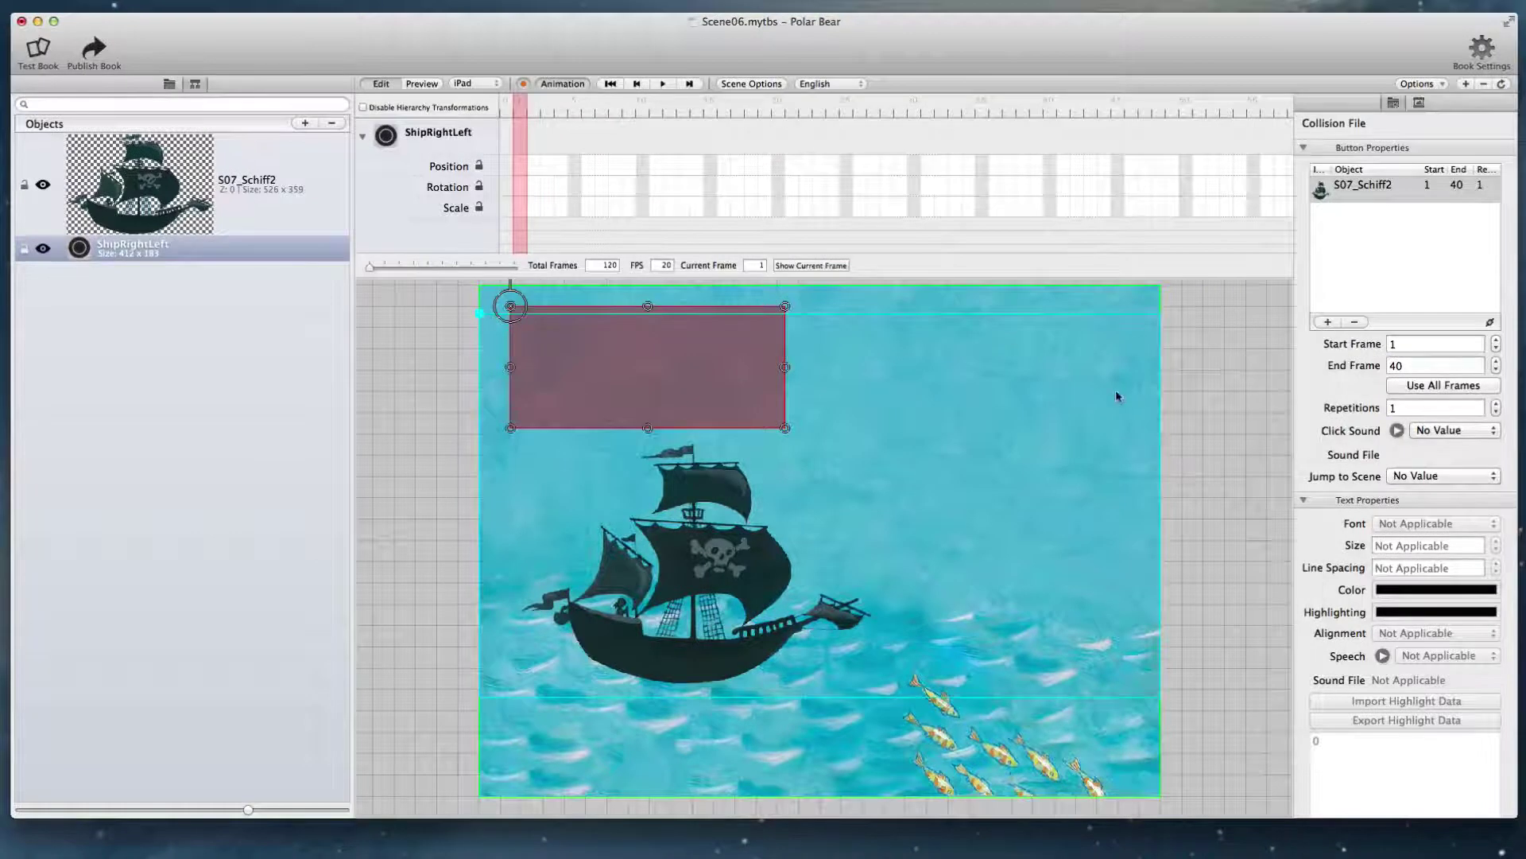
Preview the scene, set ShipRightLeft's Repetitions to 2, and preview again.
{"action": "left_click", "coordinate": [1116, 396]}
{"action": "key", "text": "super+r"}
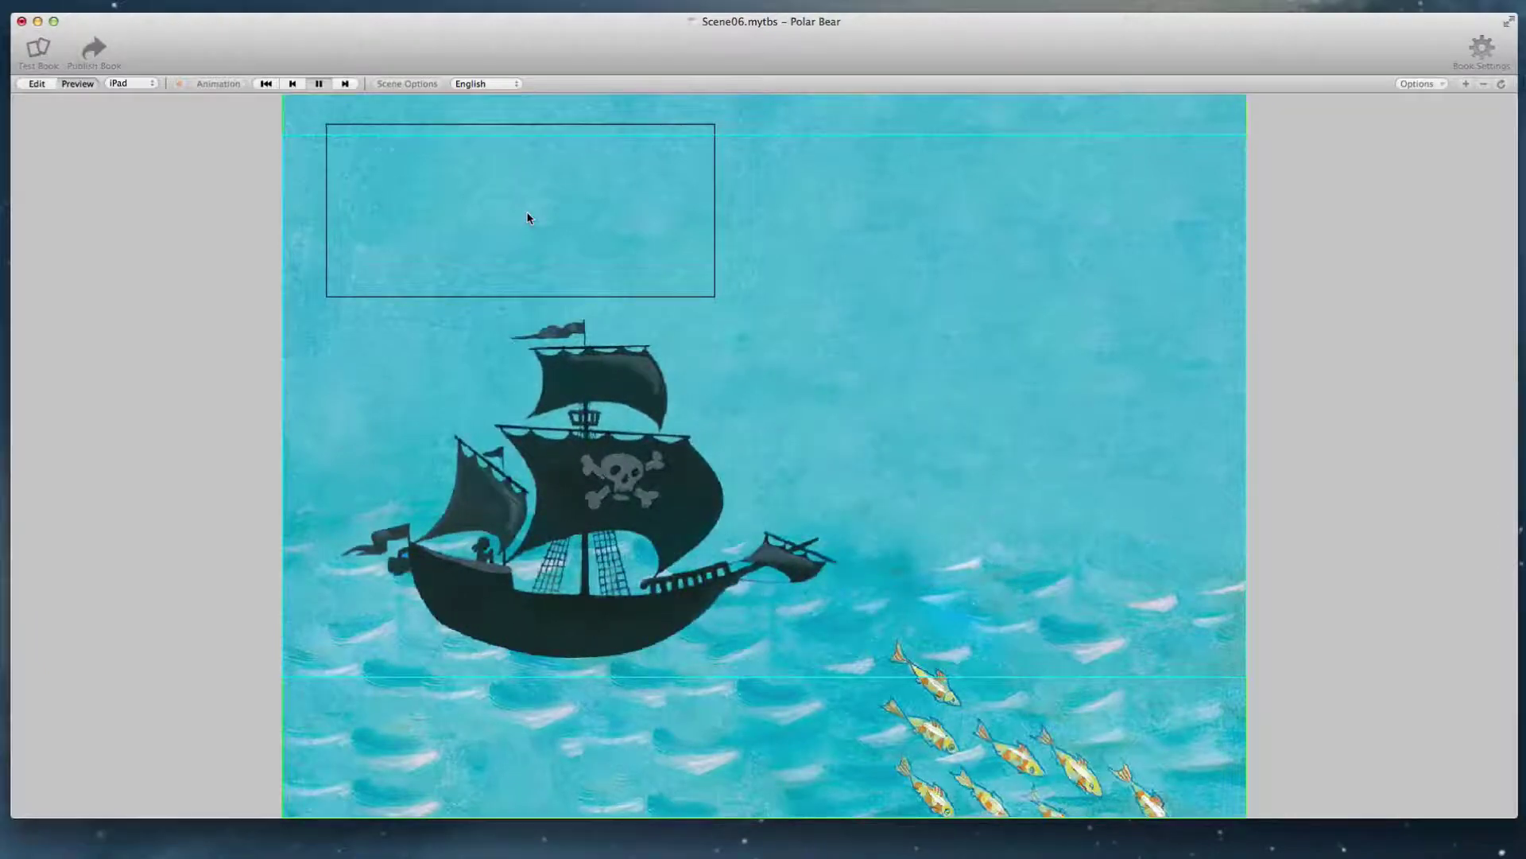
{"action": "key", "text": "Escape"}
{"action": "left_click", "coordinate": [681, 349]}
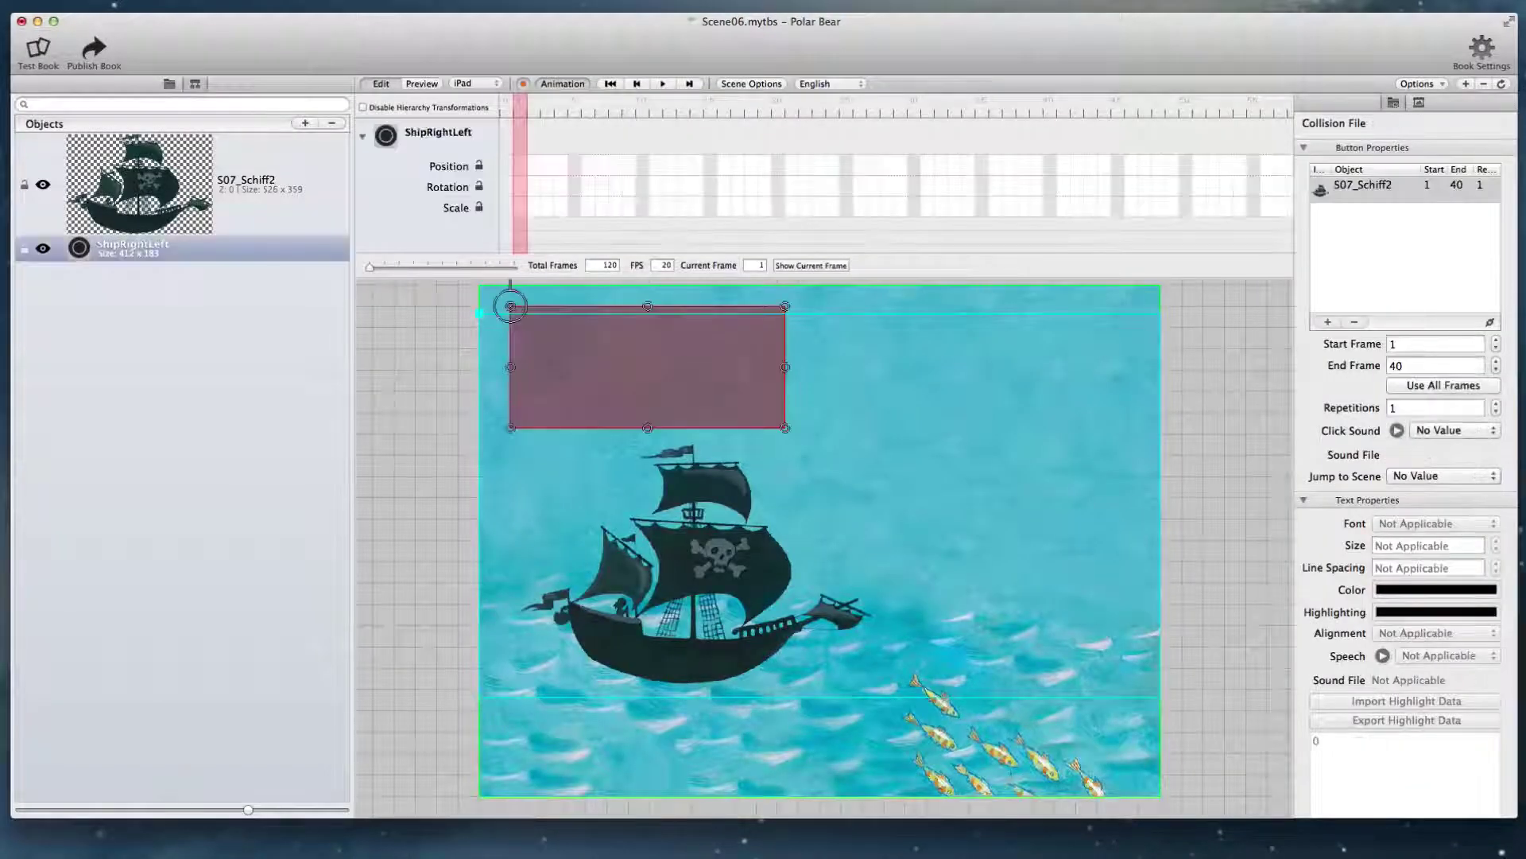
{"action": "scroll", "coordinate": [1343, 493], "scroll_direction": "down", "scroll_amount": 3}
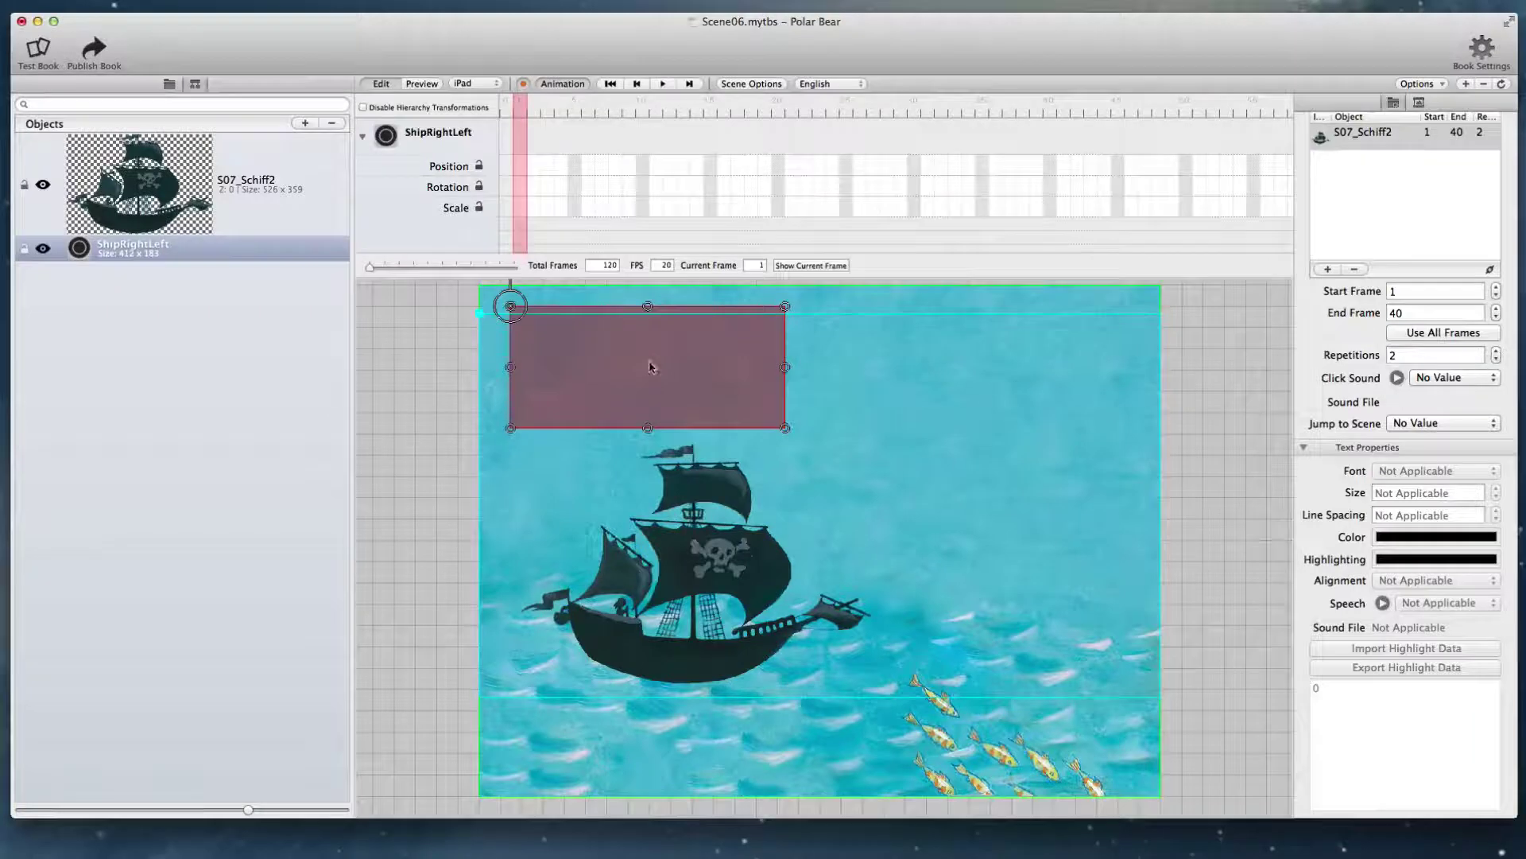
{"action": "key", "text": "super+r"}
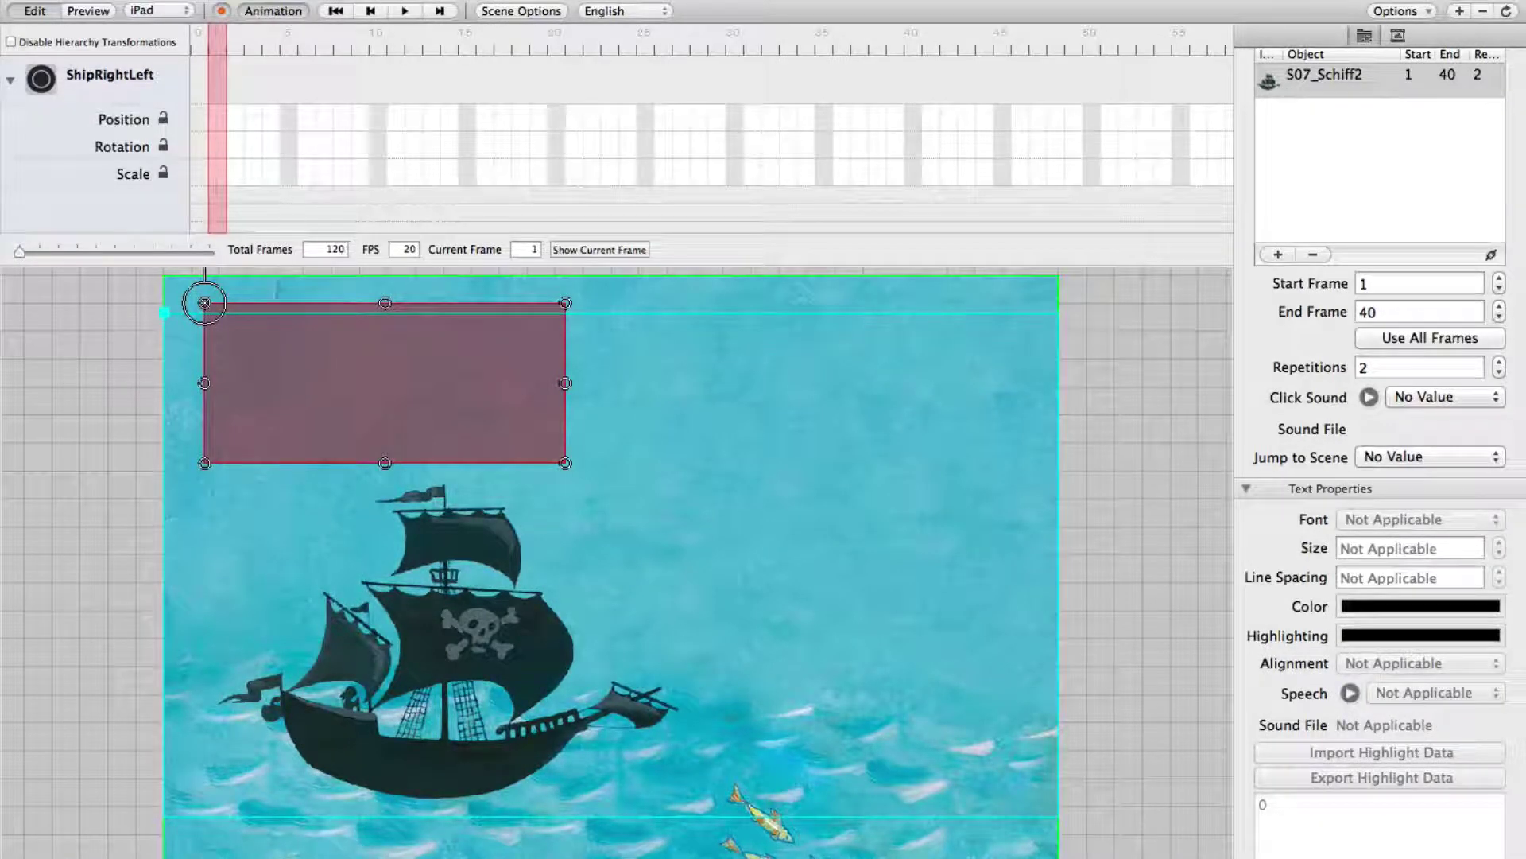
Key ShipRightLeft's position at frame 1, off-stage left, and back in place near frame 80.
{"action": "left_click", "coordinate": [217, 118]}
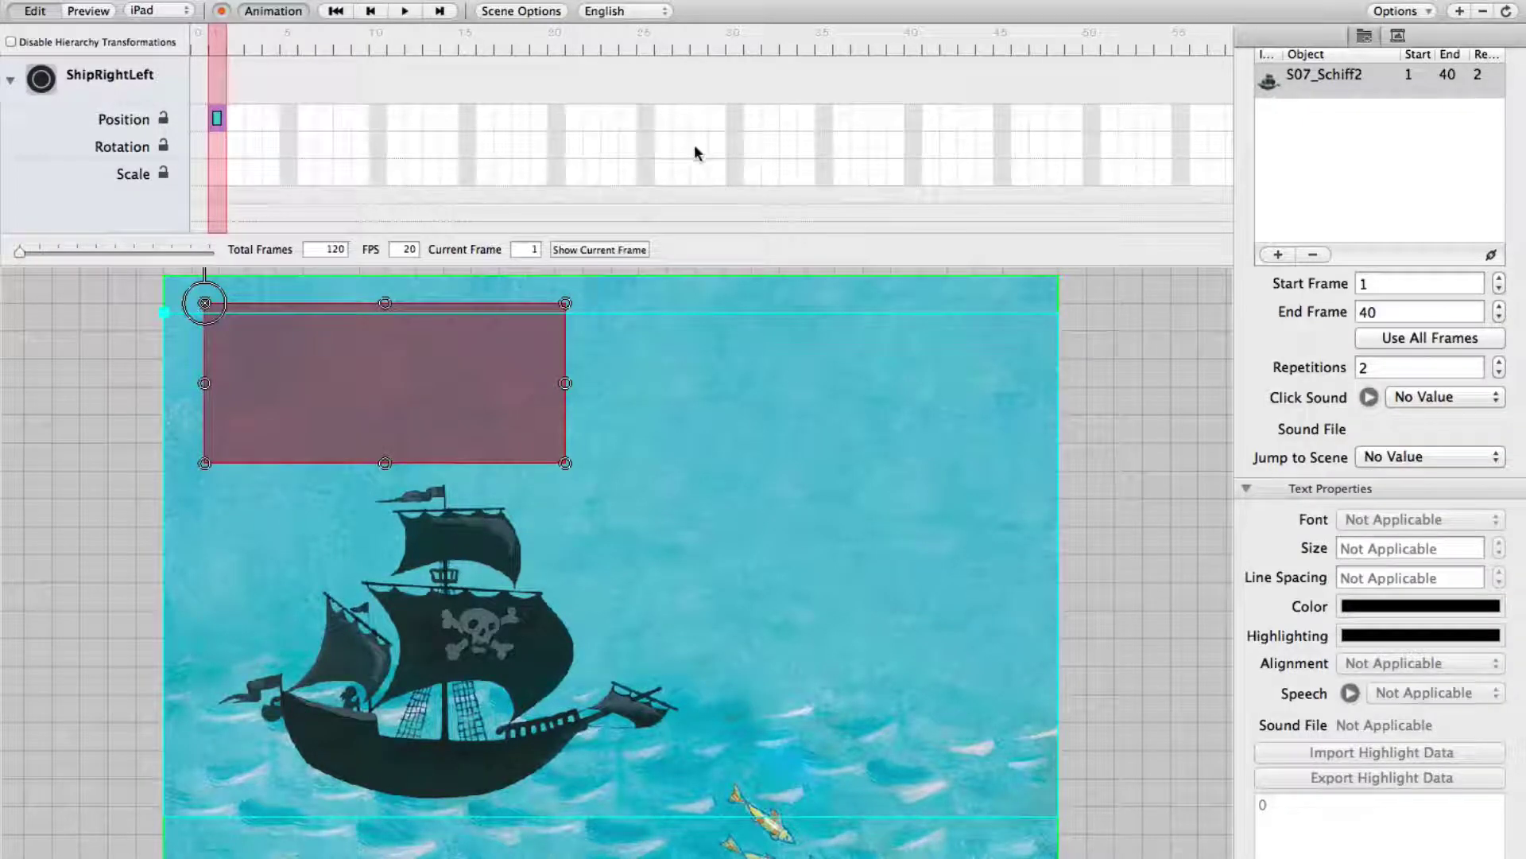
{"action": "scroll", "coordinate": [694, 153], "scroll_direction": "right", "scroll_amount": 10}
{"action": "scroll", "coordinate": [694, 152], "scroll_direction": "right", "scroll_amount": 7}
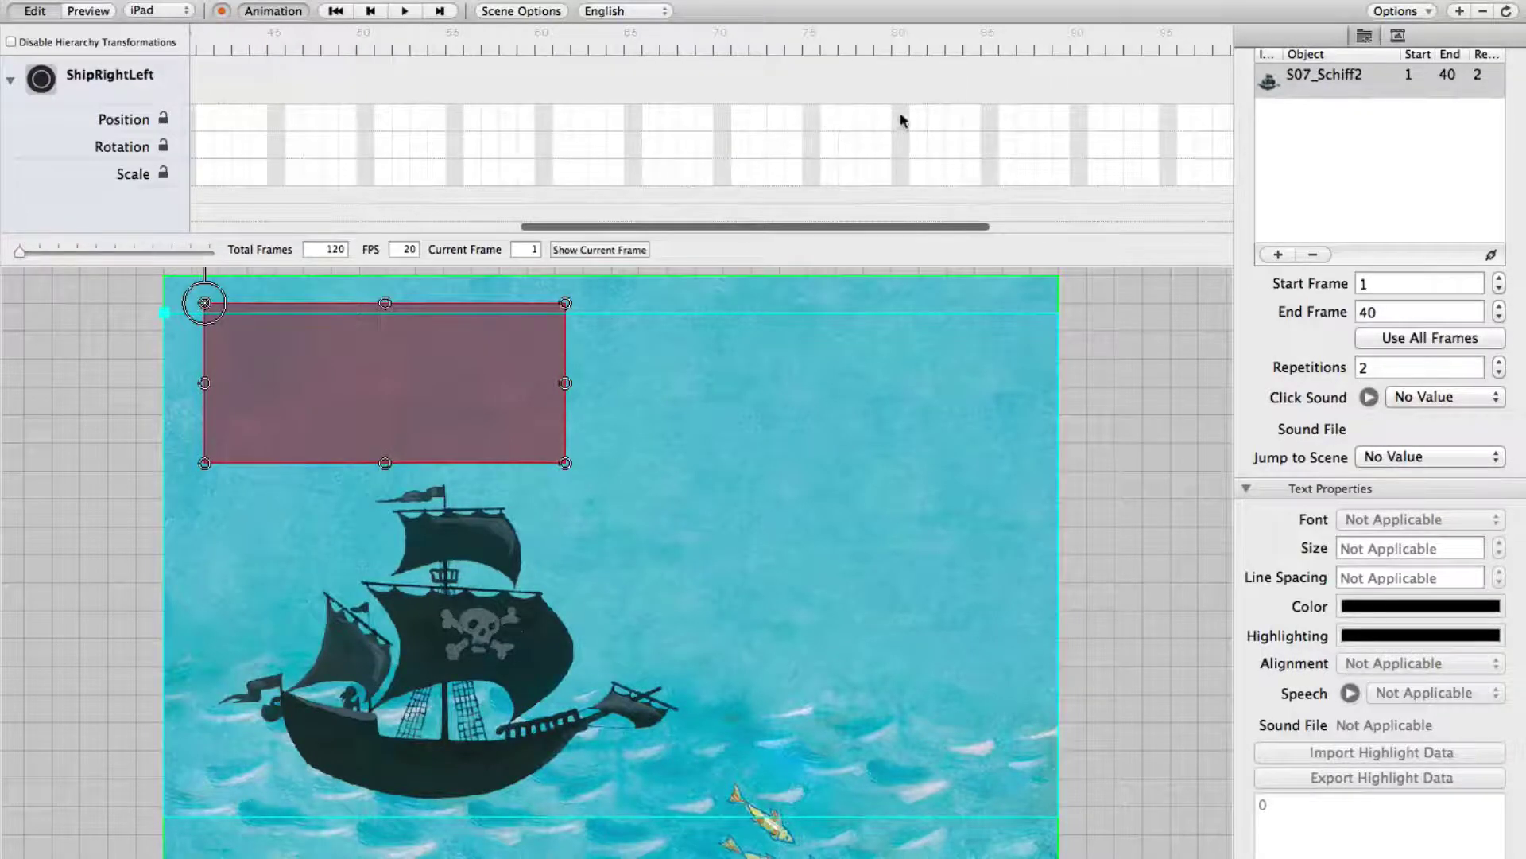
{"action": "left_click", "coordinate": [901, 39]}
{"action": "scroll", "coordinate": [713, 151], "scroll_direction": "left", "scroll_amount": 5}
{"action": "scroll", "coordinate": [714, 151], "scroll_direction": "left", "scroll_amount": 5}
{"action": "left_click", "coordinate": [230, 38]}
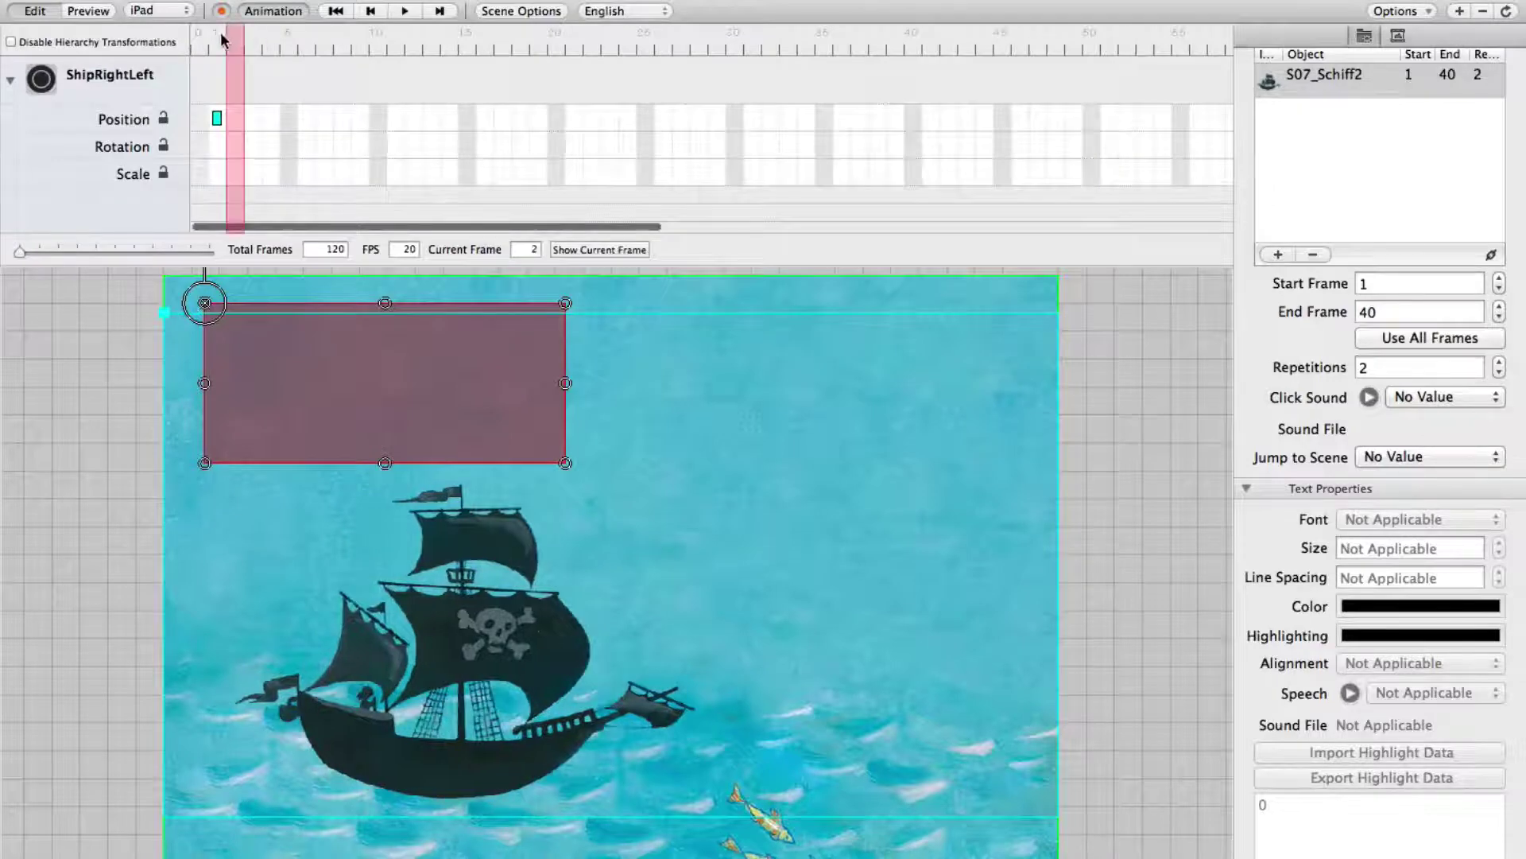
{"action": "left_click", "coordinate": [222, 40]}
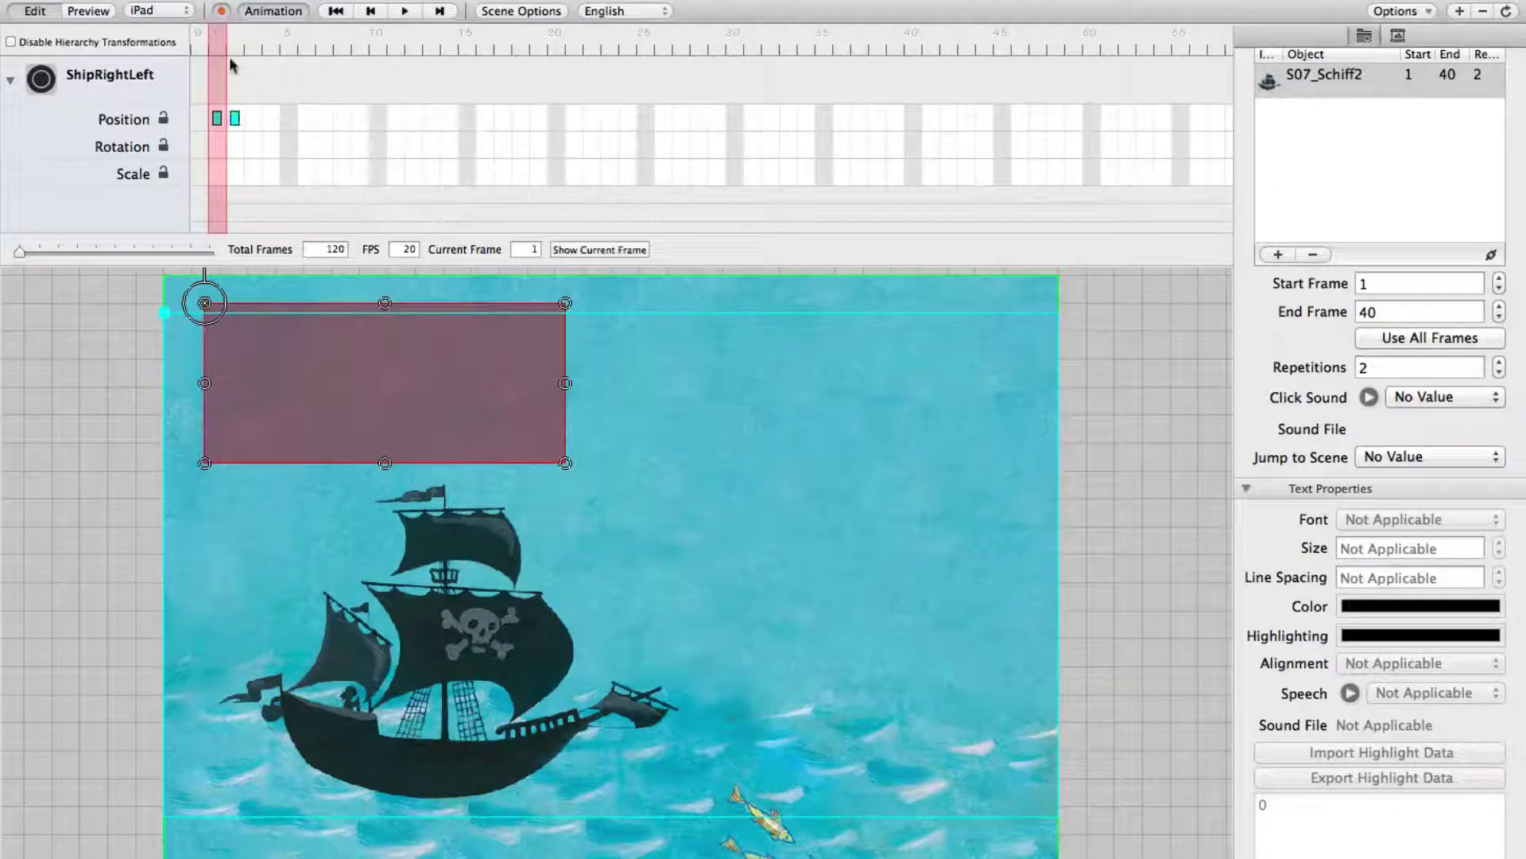
{"action": "left_click", "coordinate": [232, 41]}
{"action": "left_click_drag", "start_coordinate": [508, 387], "coordinate": [83, 380]}
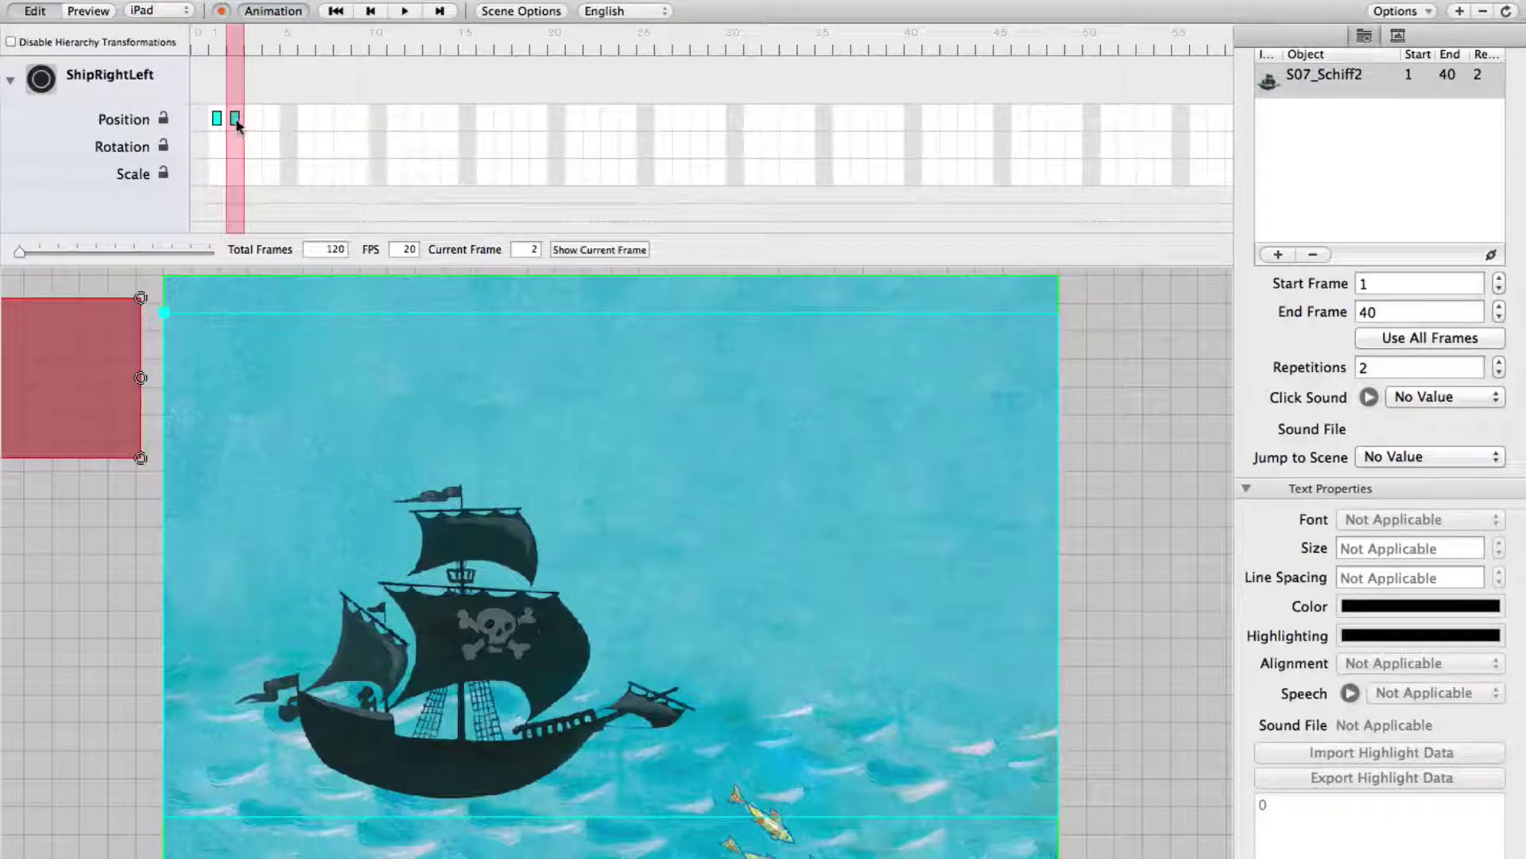
{"action": "left_click_drag", "start_coordinate": [238, 121], "coordinate": [616, 118]}
{"action": "left_click", "coordinate": [599, 118]}
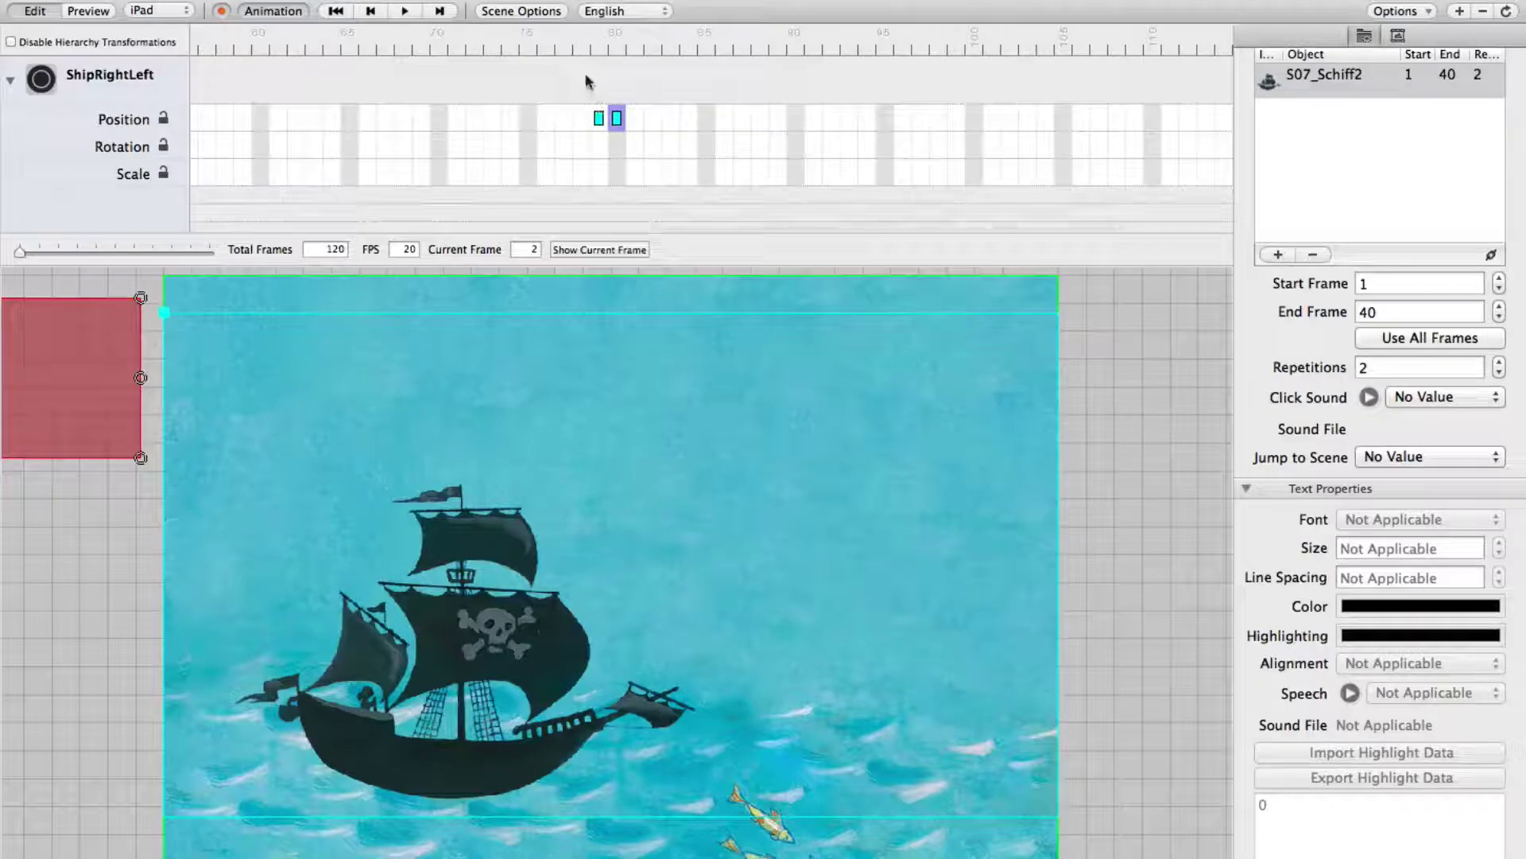
Compress the timeline and scrub frames 1–80 to check the button's motion.
{"action": "left_click", "coordinate": [601, 32]}
{"action": "scroll", "coordinate": [601, 34], "scroll_direction": "left", "scroll_amount": 1}
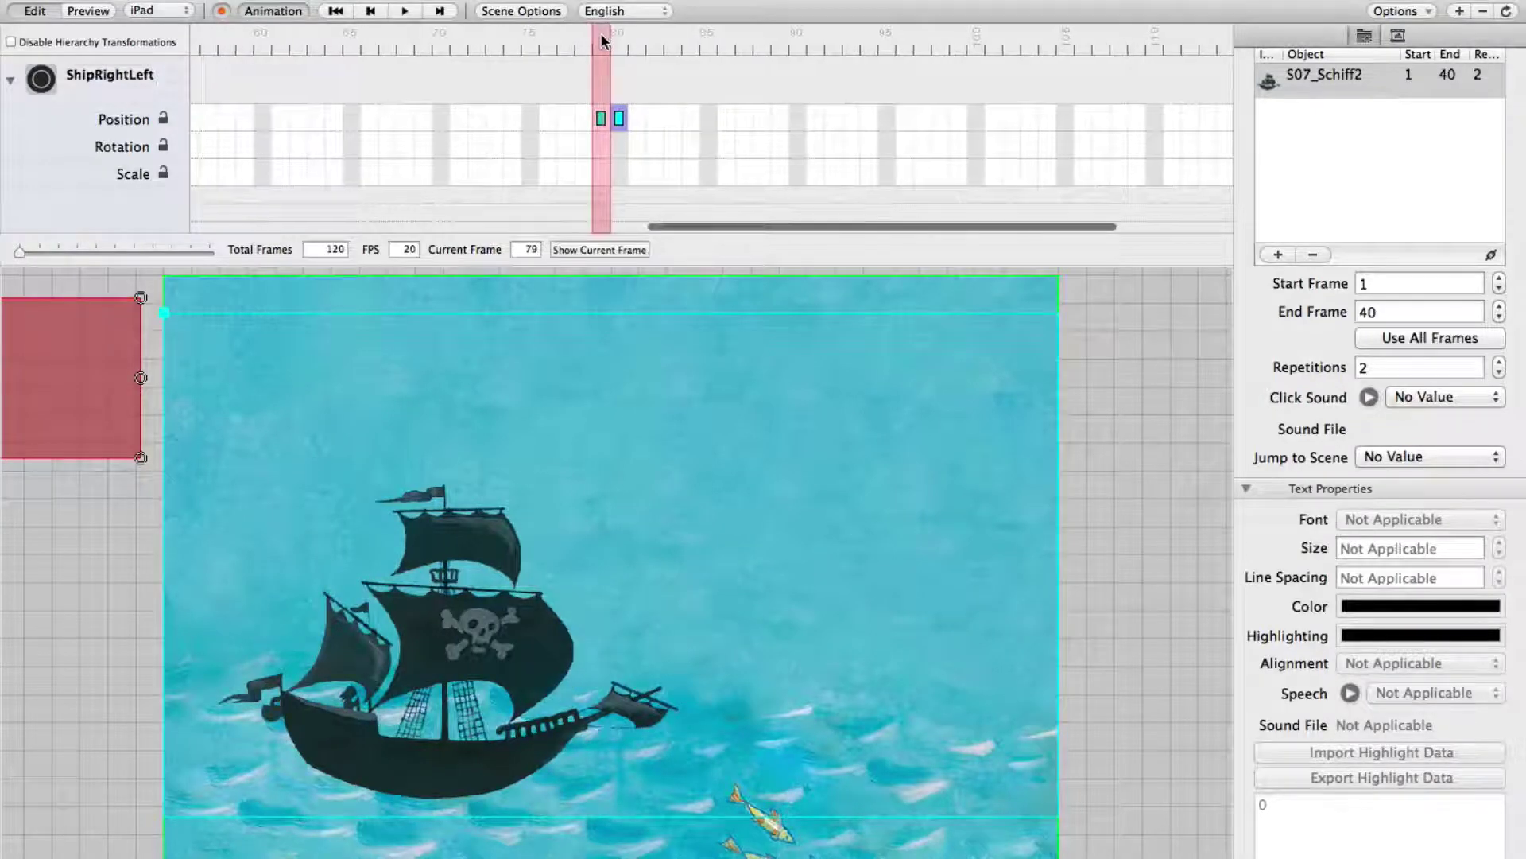
{"action": "scroll", "coordinate": [560, 99], "scroll_direction": "left", "scroll_amount": 10}
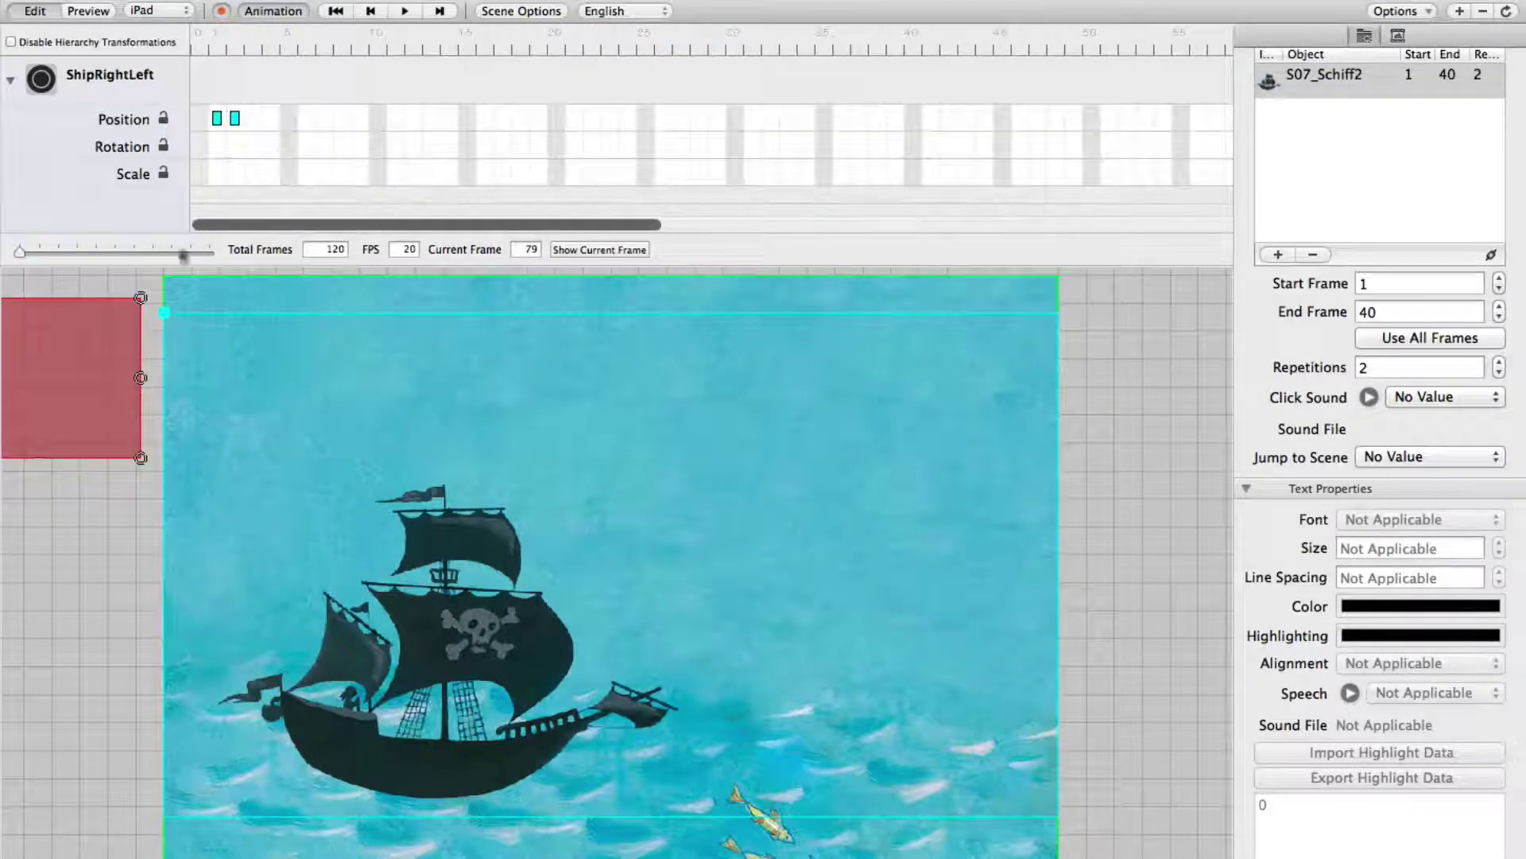
{"action": "left_click_drag", "start_coordinate": [19, 251], "coordinate": [58, 252]}
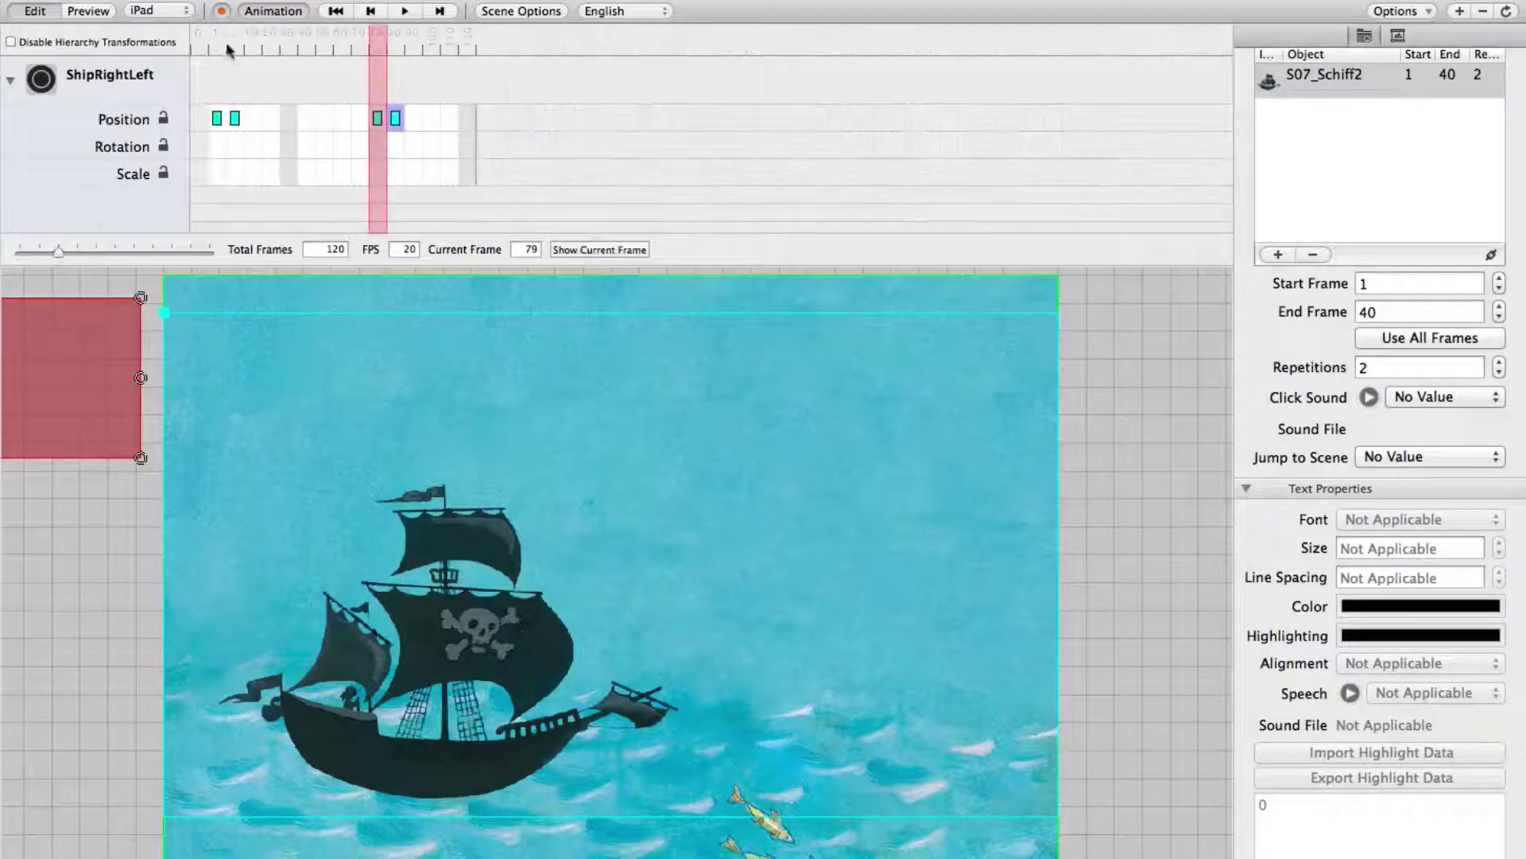
{"action": "left_click", "coordinate": [218, 37]}
{"action": "left_click_drag", "start_coordinate": [218, 37], "coordinate": [390, 48]}
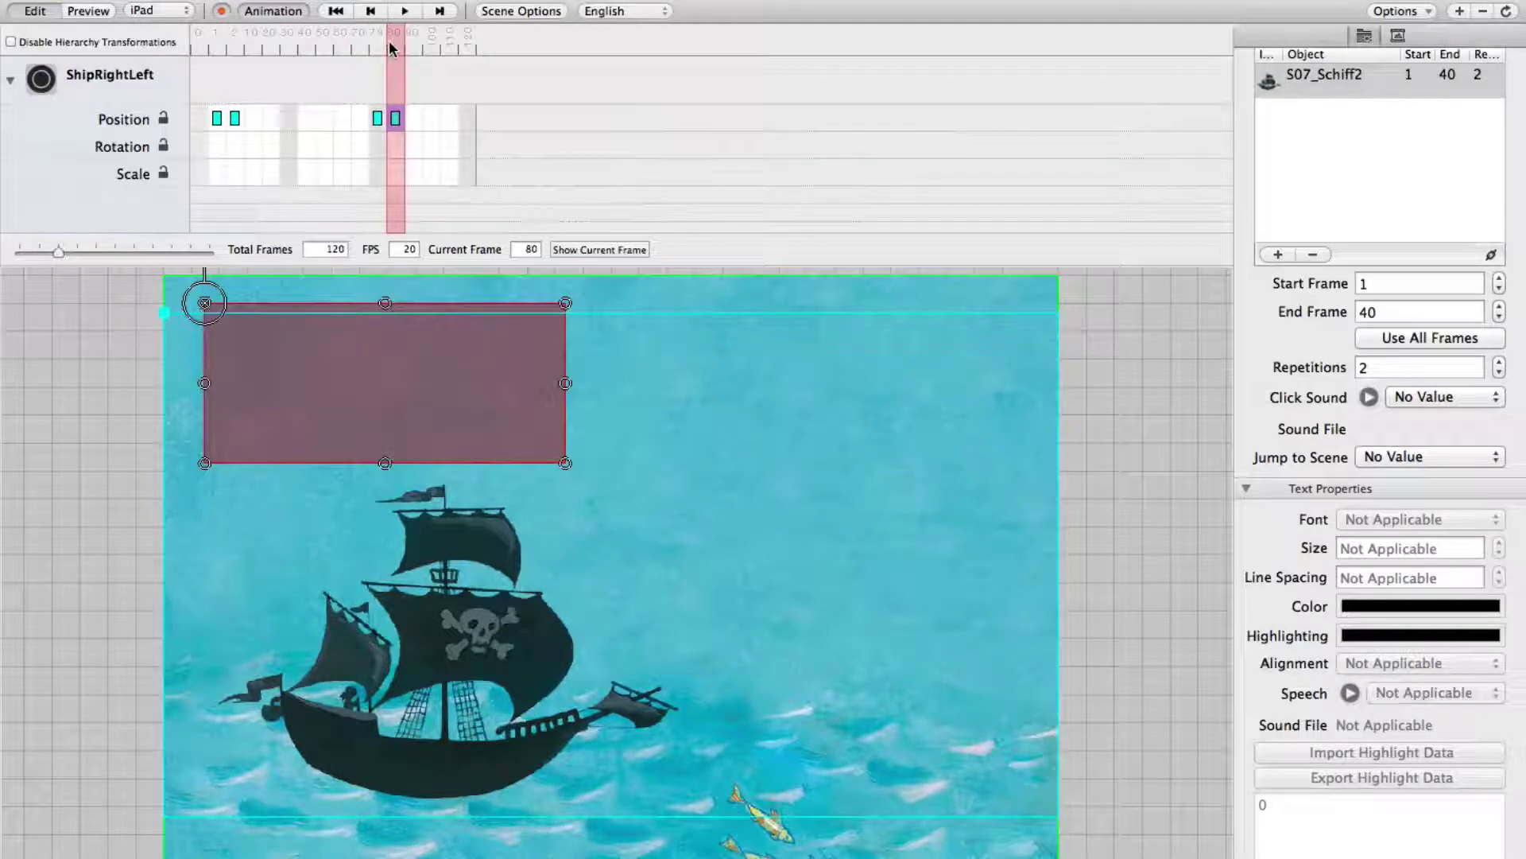
{"action": "left_click_drag", "start_coordinate": [390, 47], "coordinate": [213, 45]}
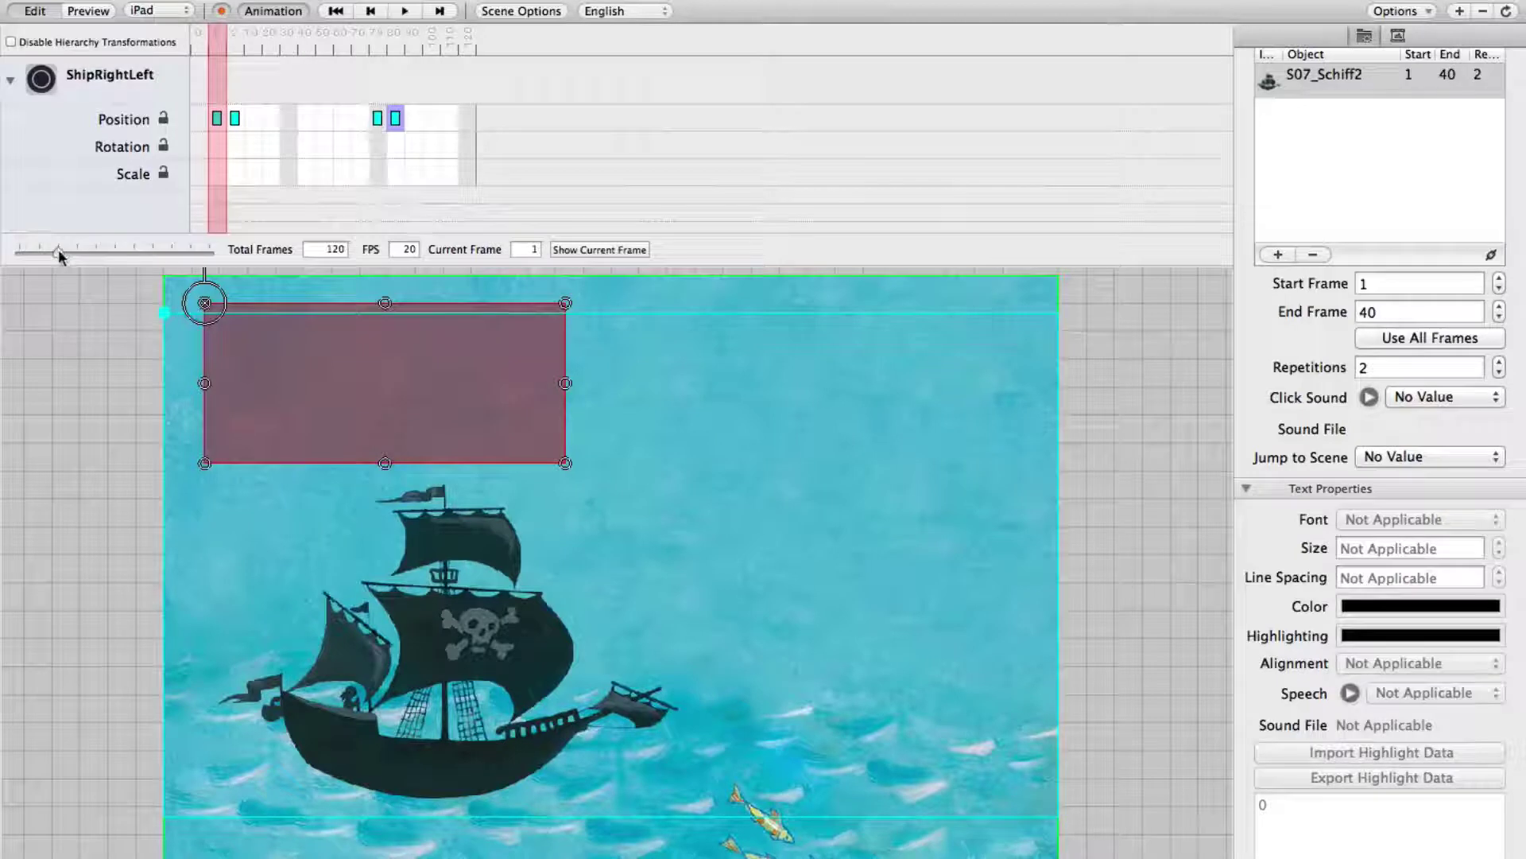
{"action": "left_click_drag", "start_coordinate": [58, 249], "coordinate": [19, 252]}
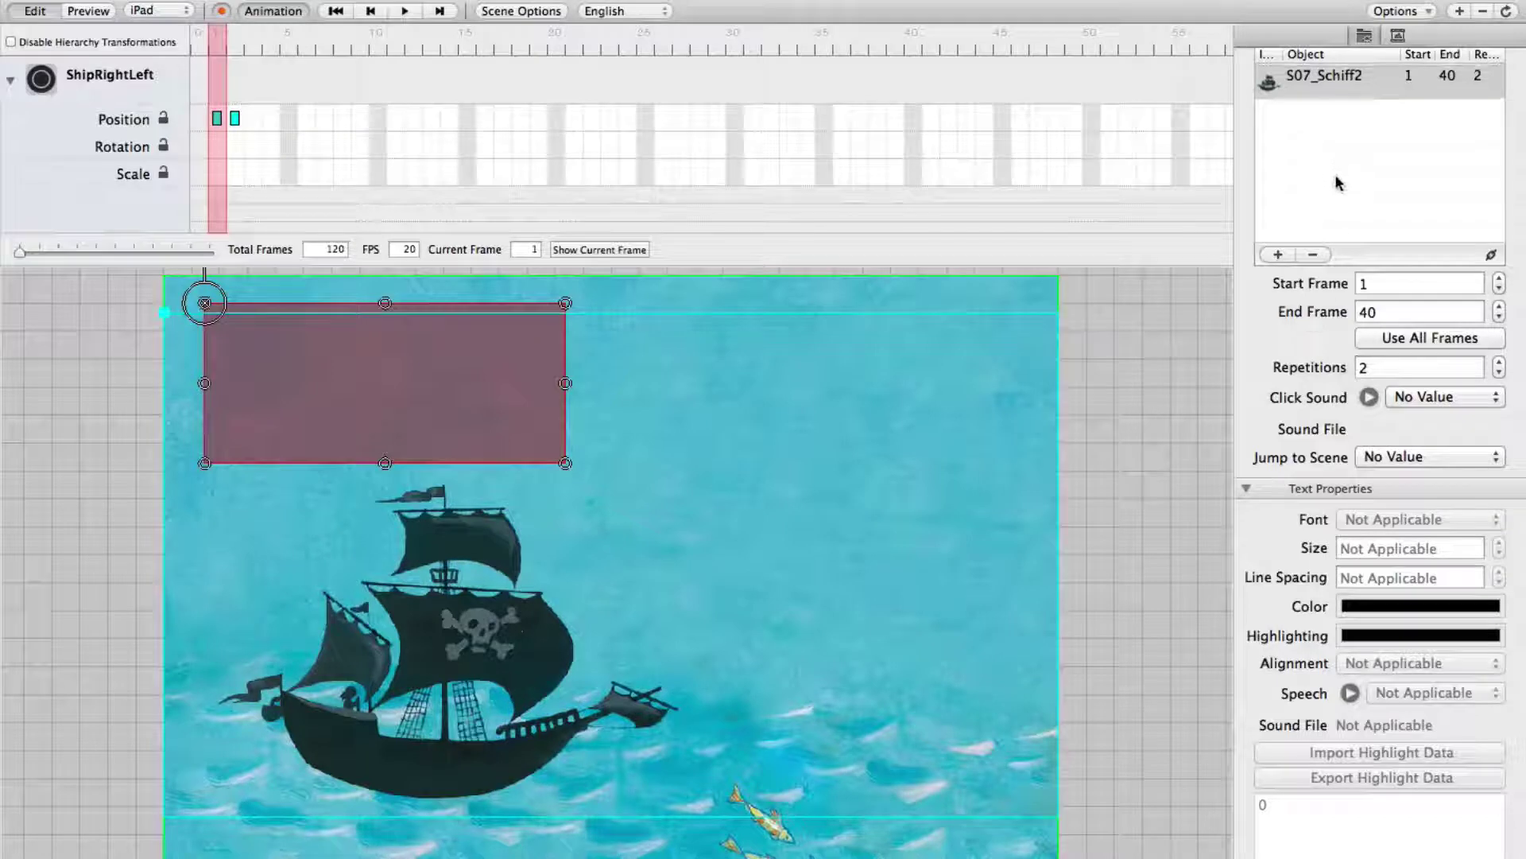
Add the ShipRightLeft animation, frames 1–80 once, beside S07_Schiff2 in the button's play list.
{"action": "scroll", "coordinate": [1297, 361], "scroll_direction": "up", "scroll_amount": 3}
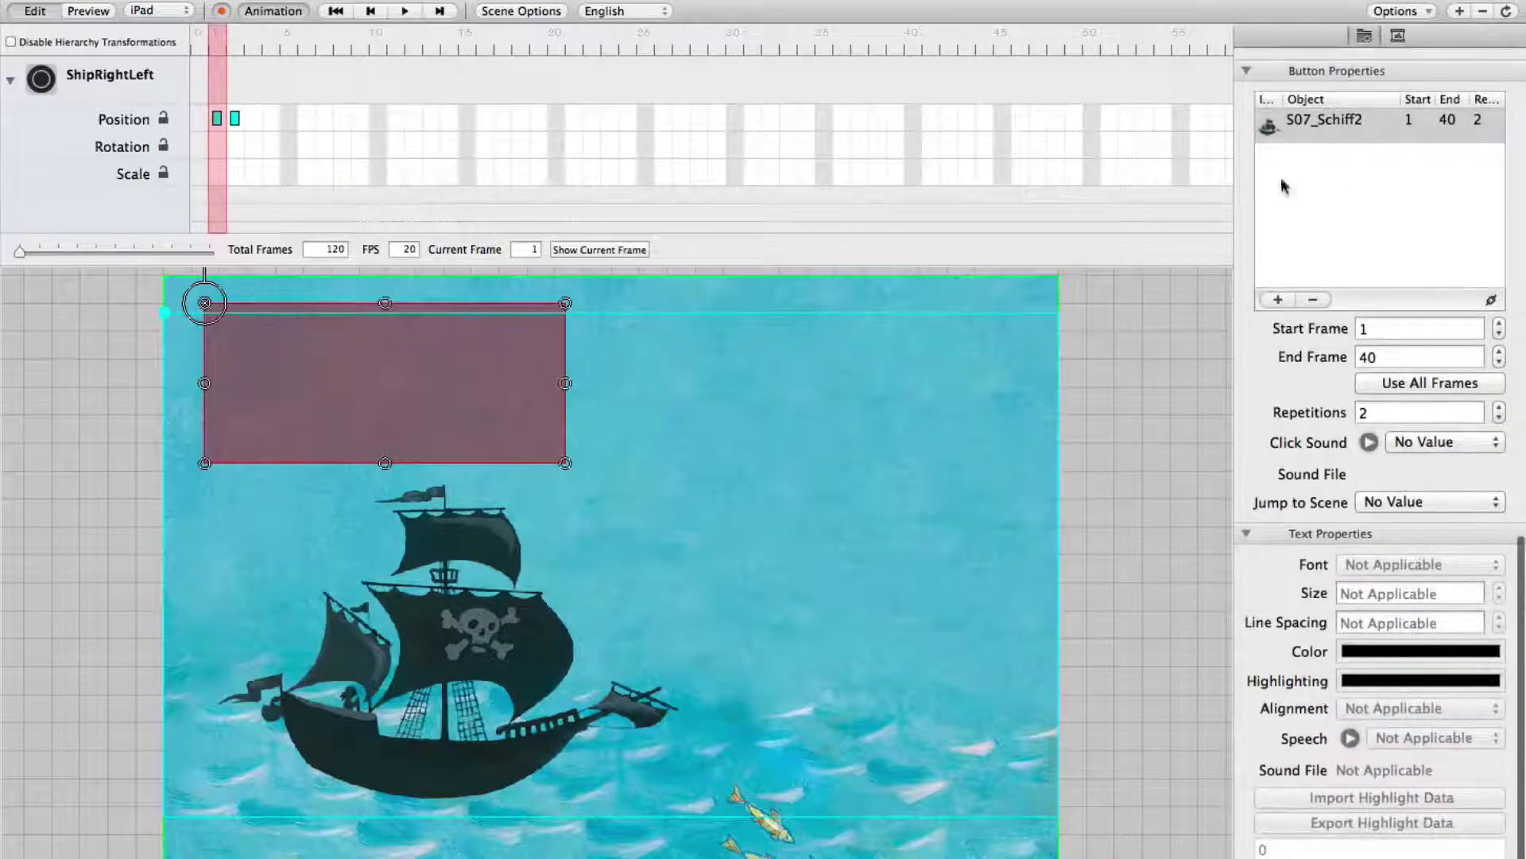
{"action": "left_click", "coordinate": [1313, 131]}
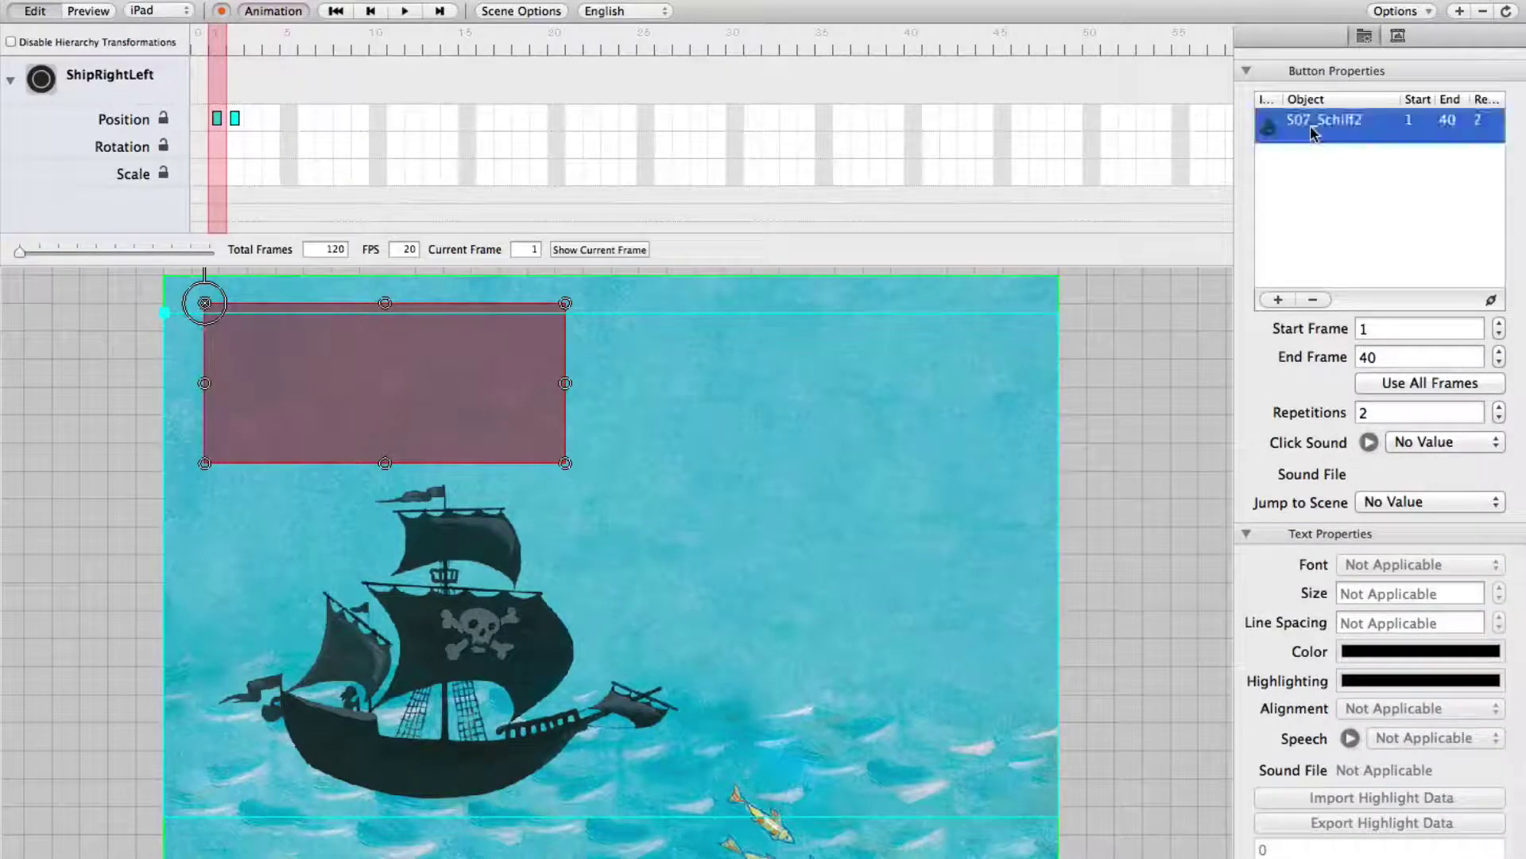
{"action": "left_click", "coordinate": [1276, 302]}
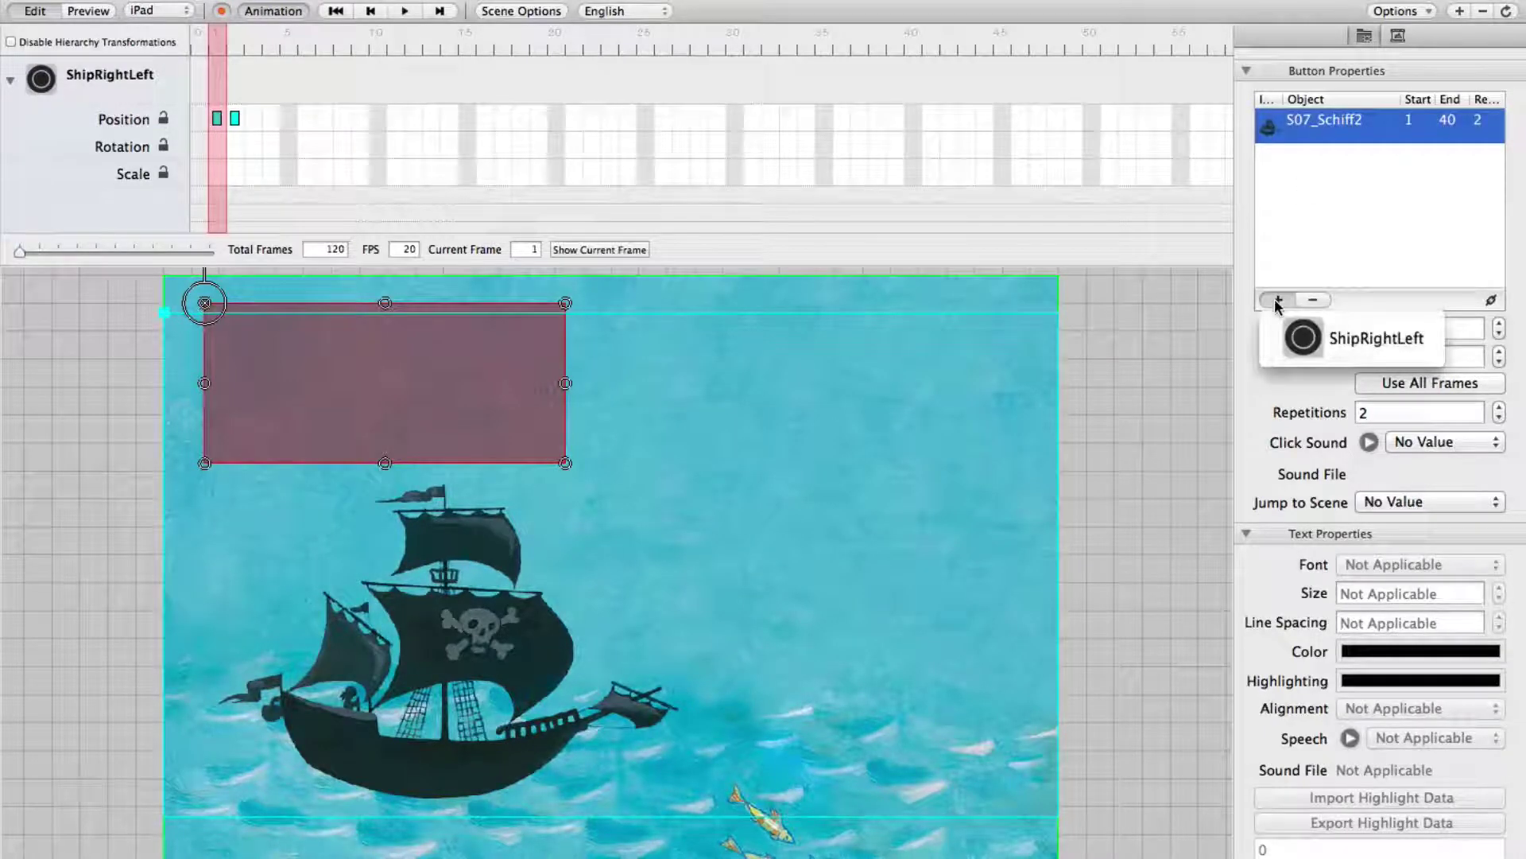
{"action": "left_click", "coordinate": [1304, 342]}
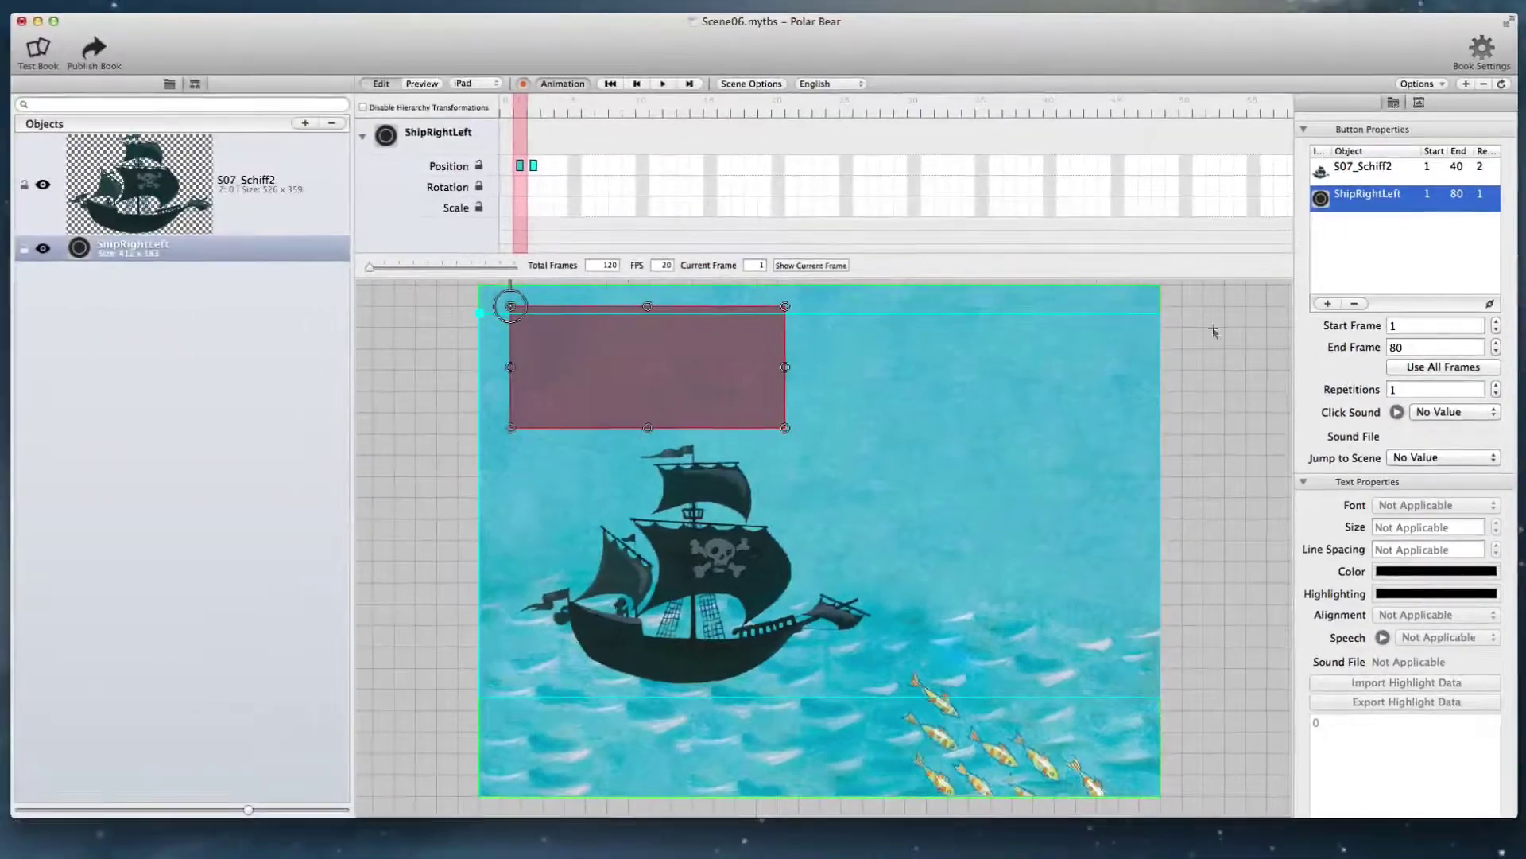
{"action": "left_click", "coordinate": [1203, 333]}
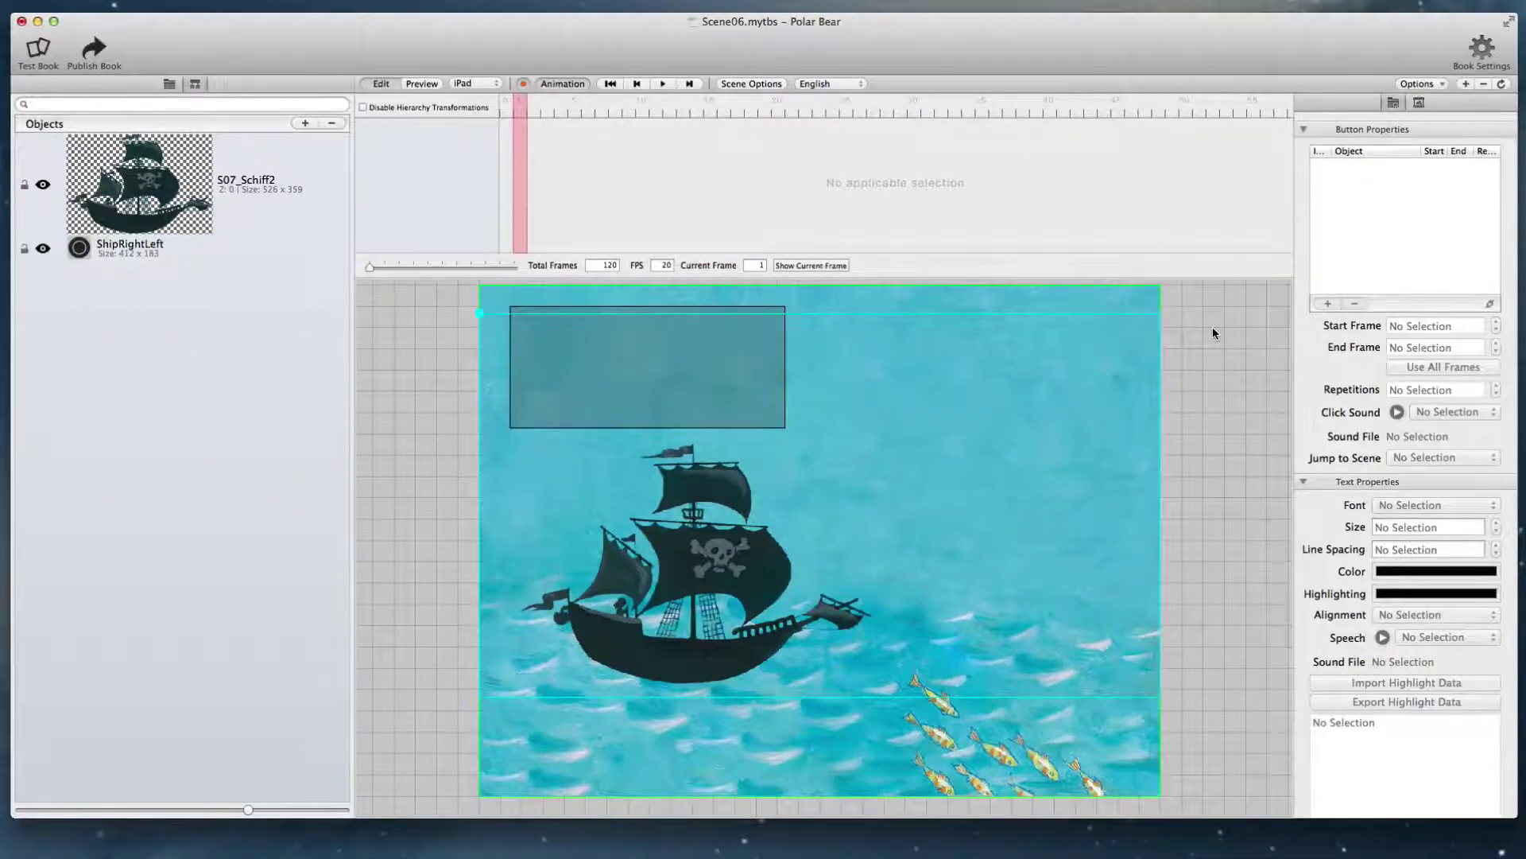
{"action": "key", "text": "super+p"}
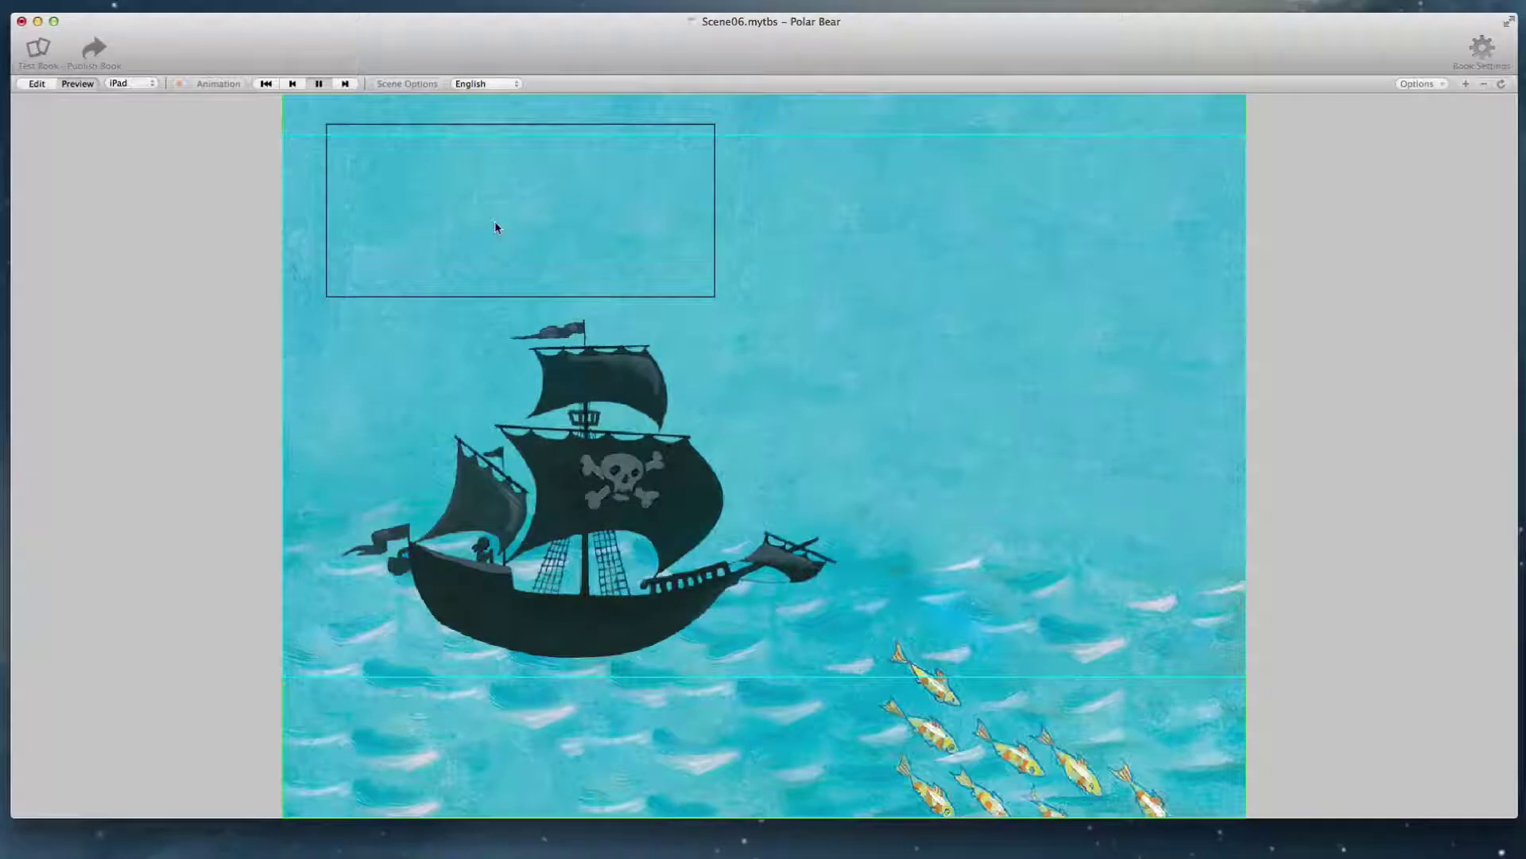
{"action": "key", "text": "Escape"}
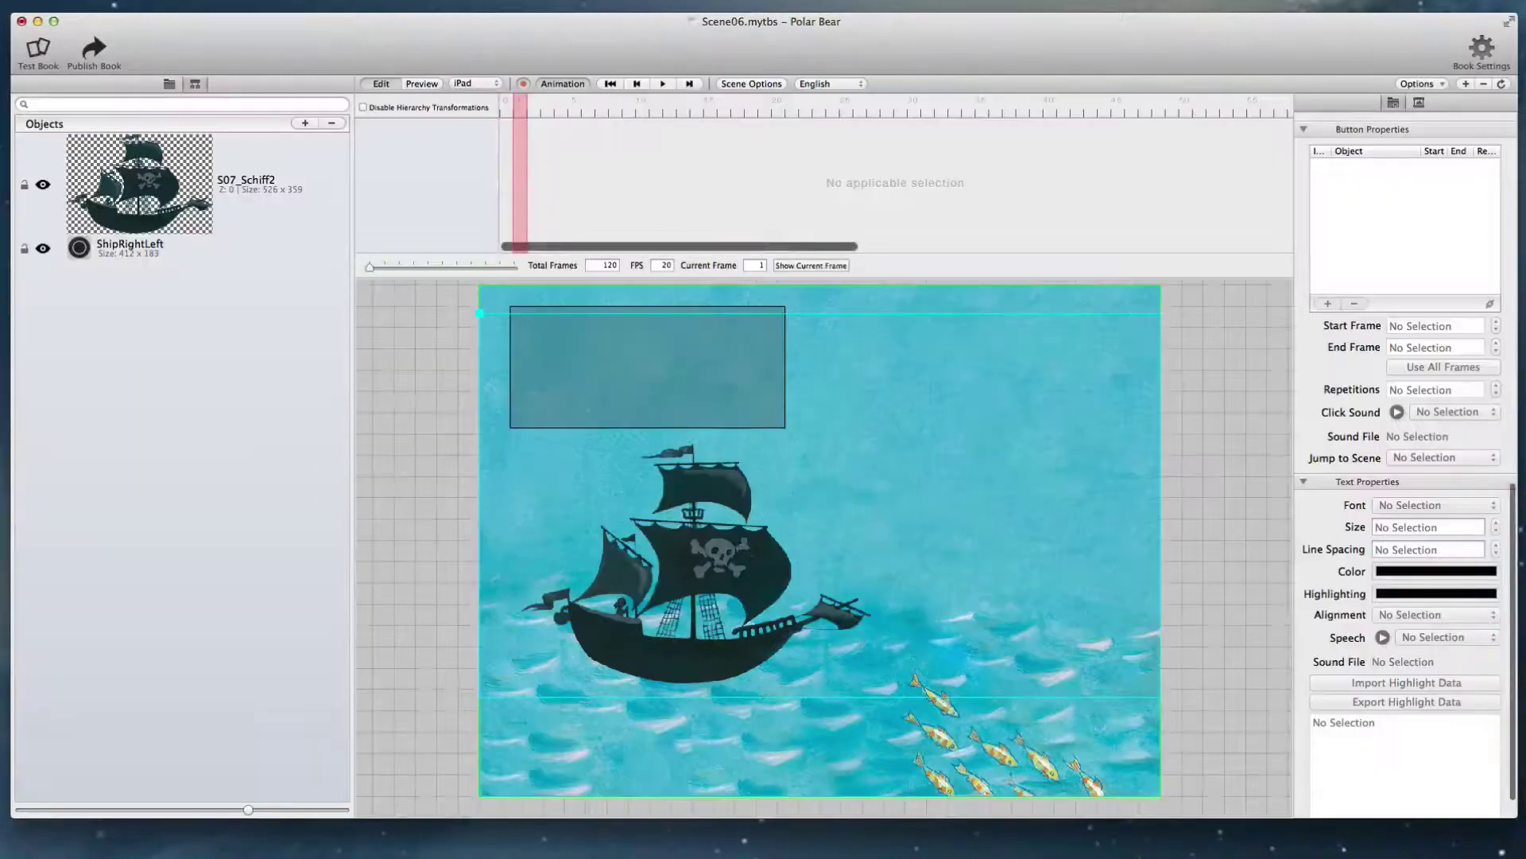
Select S07_Schiff2 and add Position and Rotation keyframes at frame 50.
{"action": "left_click", "coordinate": [666, 556]}
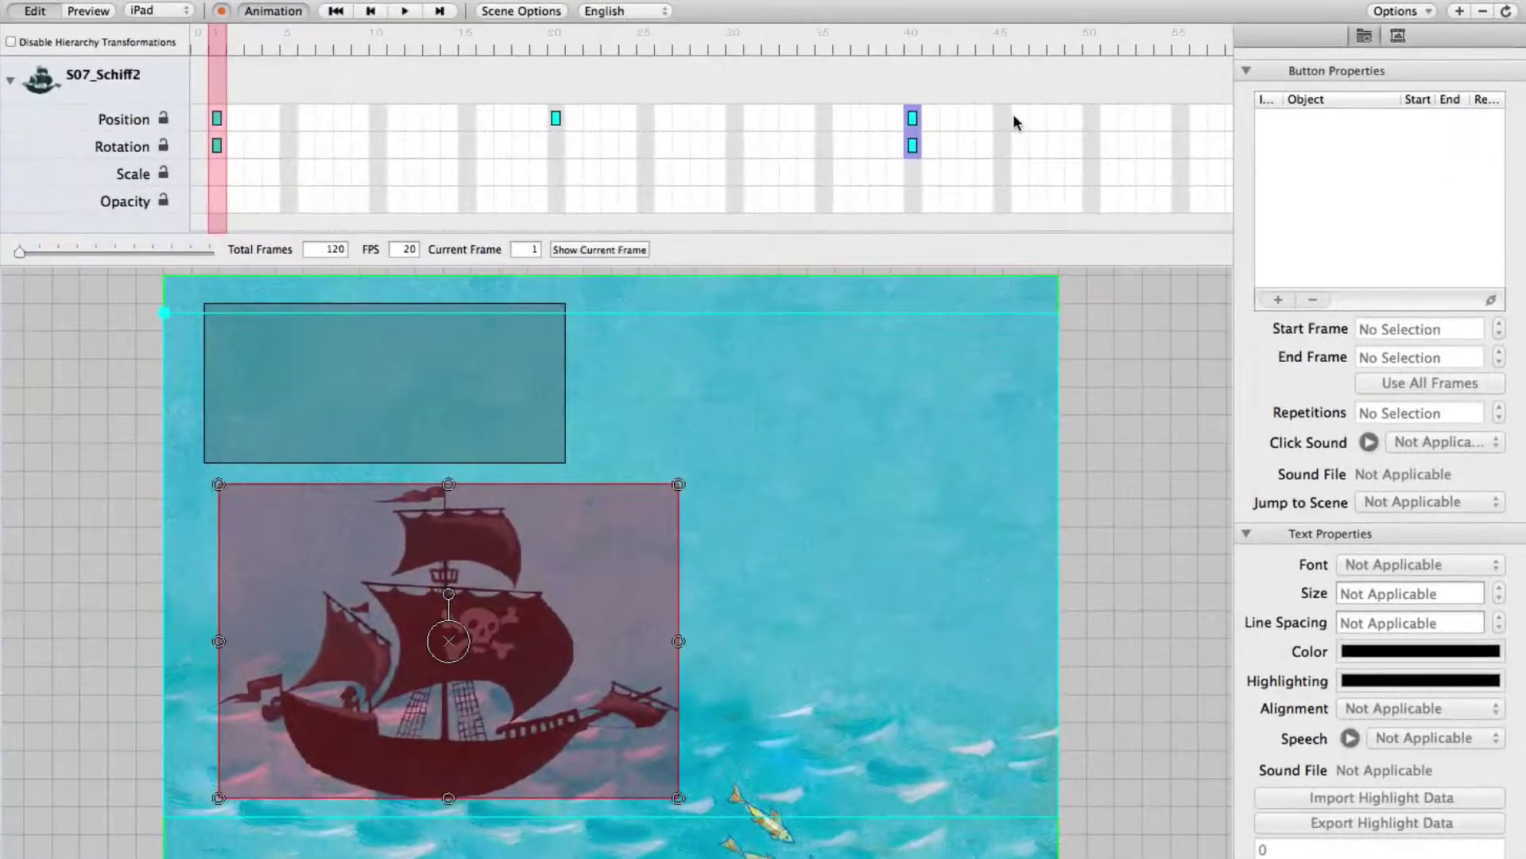
{"action": "scroll", "coordinate": [1013, 113], "scroll_direction": "right", "scroll_amount": 3}
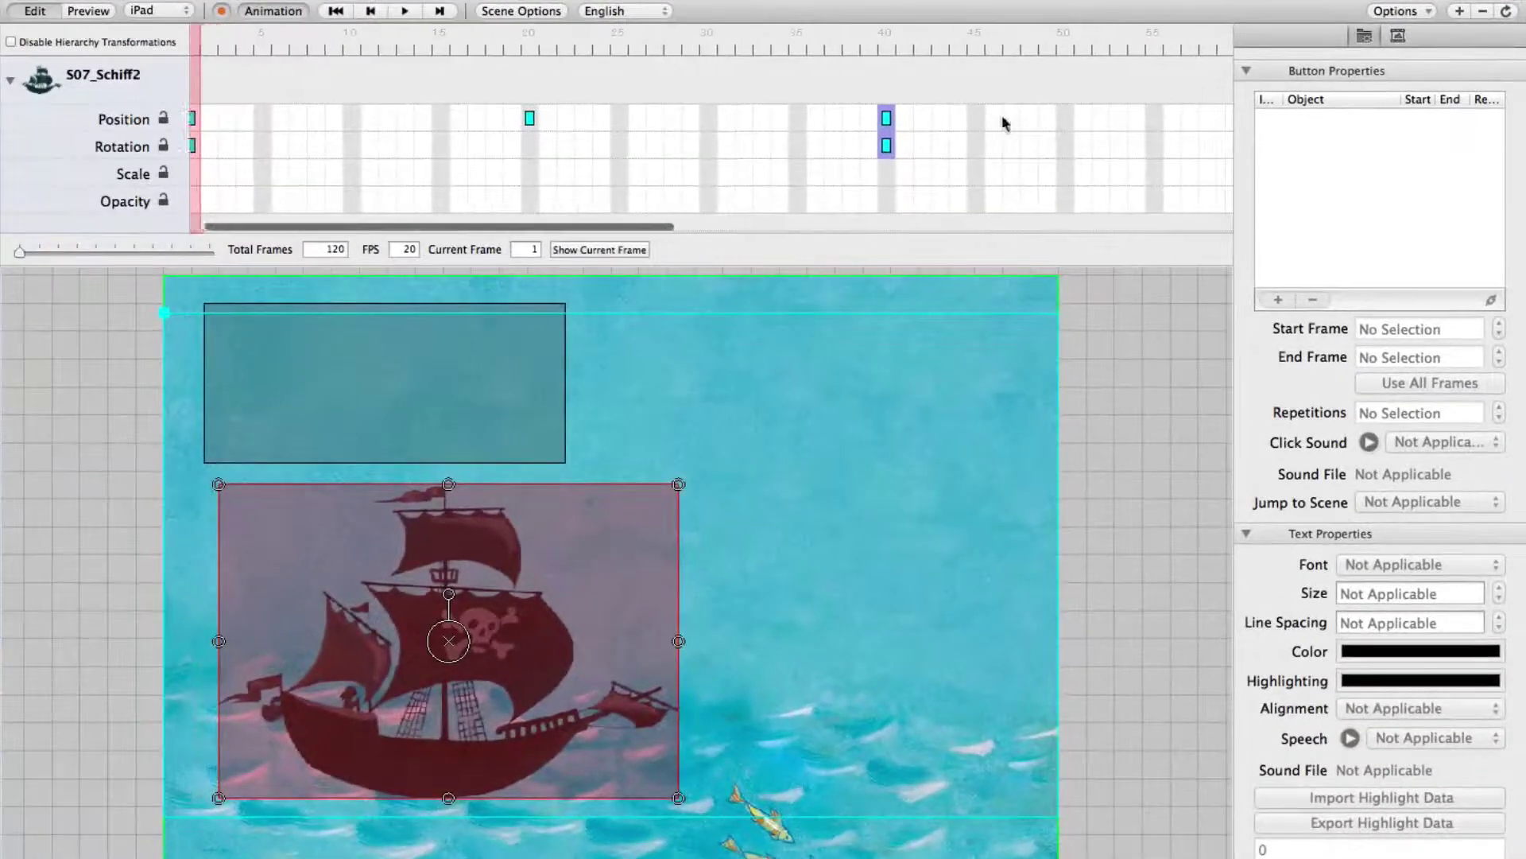
{"action": "left_click", "coordinate": [1040, 54]}
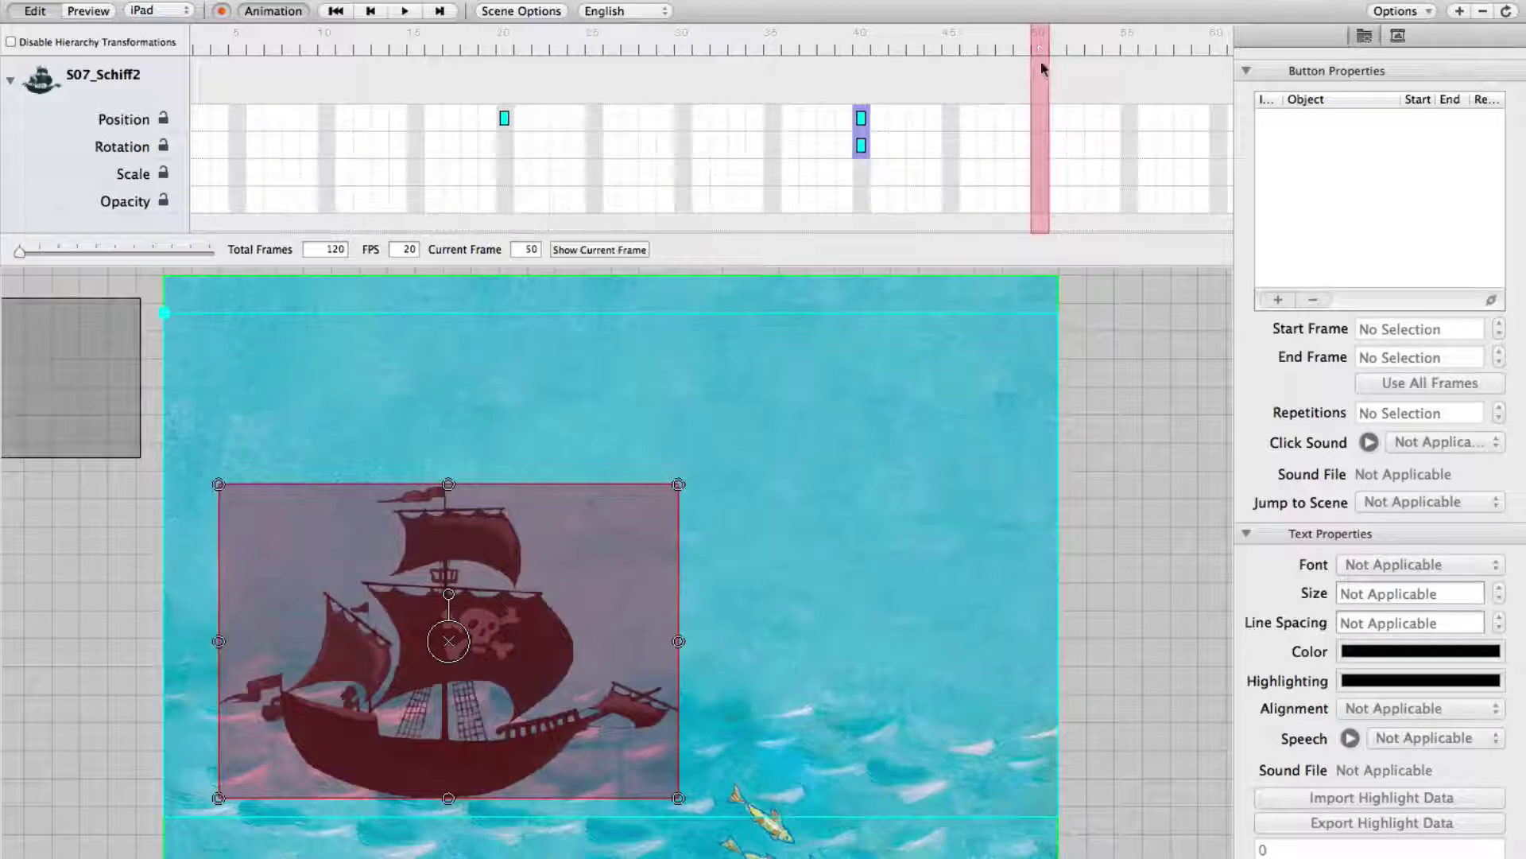
{"action": "left_click", "coordinate": [1042, 118]}
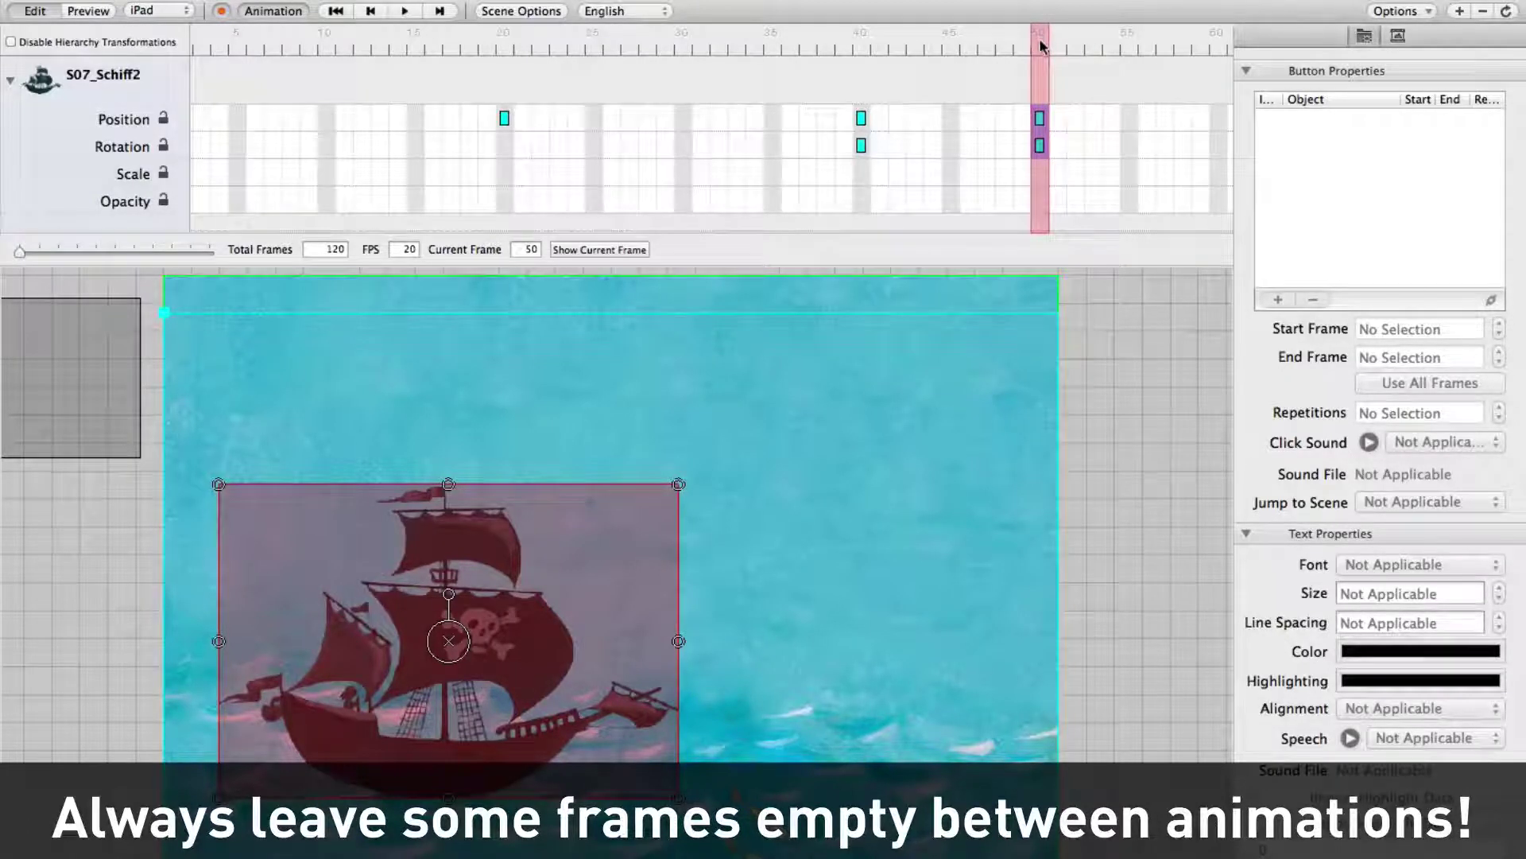
At frame 60, key the ship below the sea, tilted about 40°, and scrub frames 50–60.
{"action": "scroll", "coordinate": [986, 71], "scroll_direction": "right", "scroll_amount": 10}
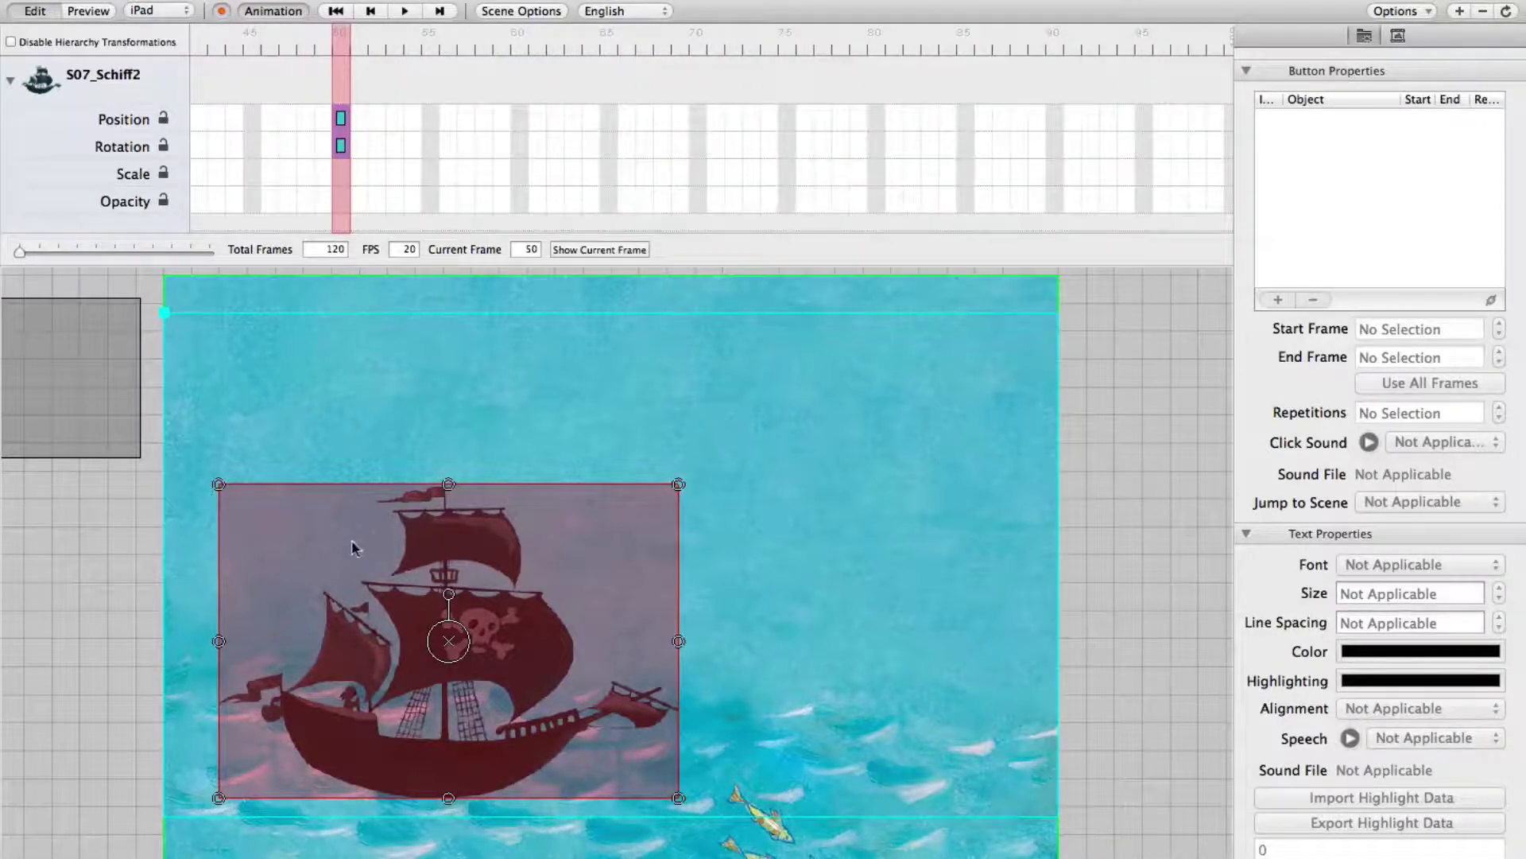
{"action": "scroll", "coordinate": [356, 541], "scroll_direction": "down", "scroll_amount": 3}
{"action": "scroll", "coordinate": [354, 538], "scroll_direction": "down", "scroll_amount": 3}
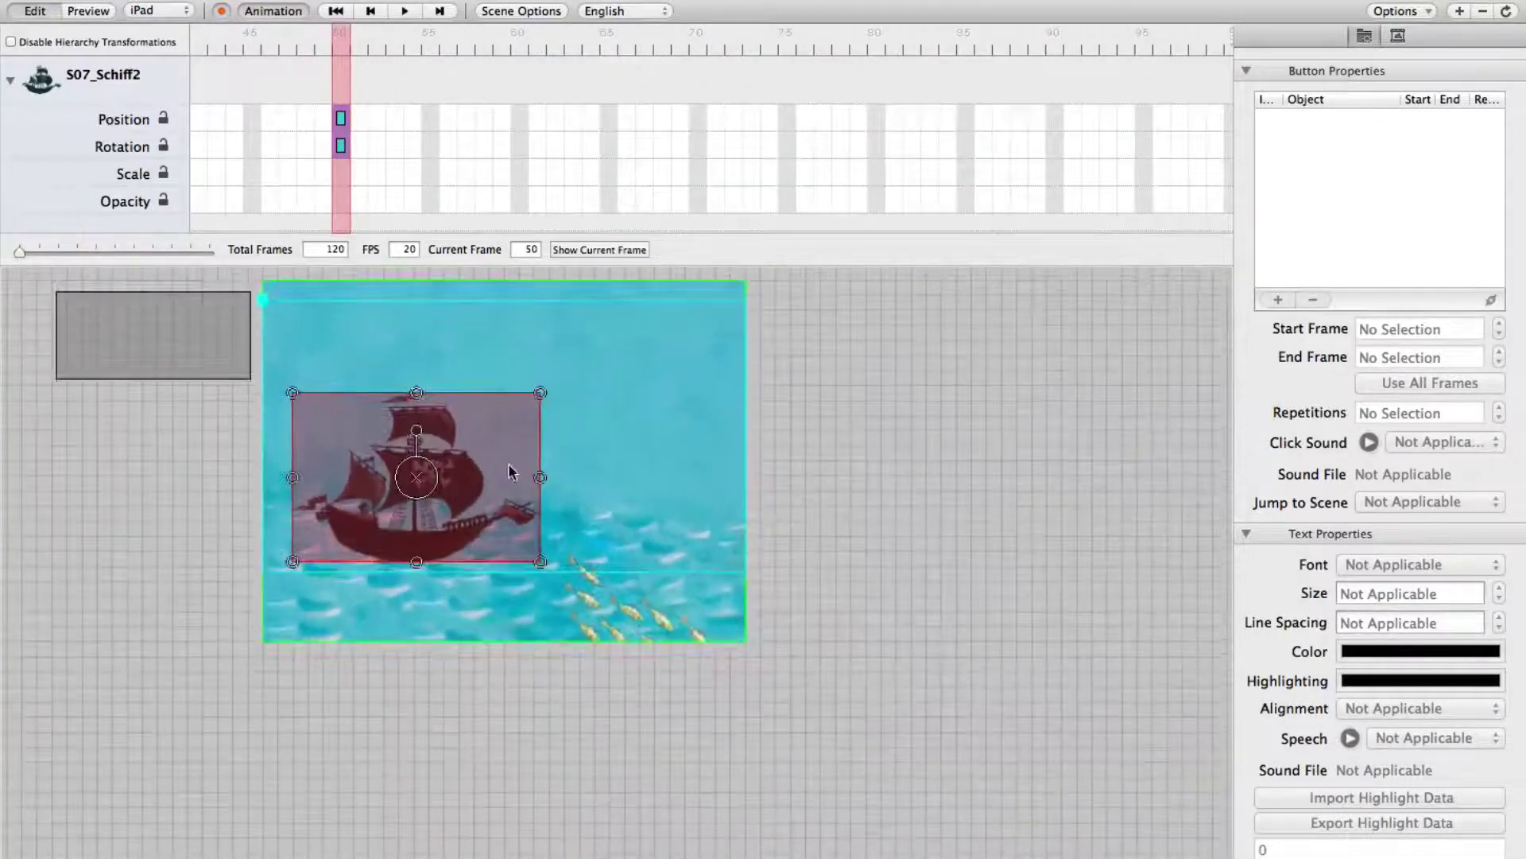
{"action": "left_click", "coordinate": [519, 39]}
{"action": "left_click", "coordinate": [521, 119]}
{"action": "left_click", "coordinate": [519, 146]}
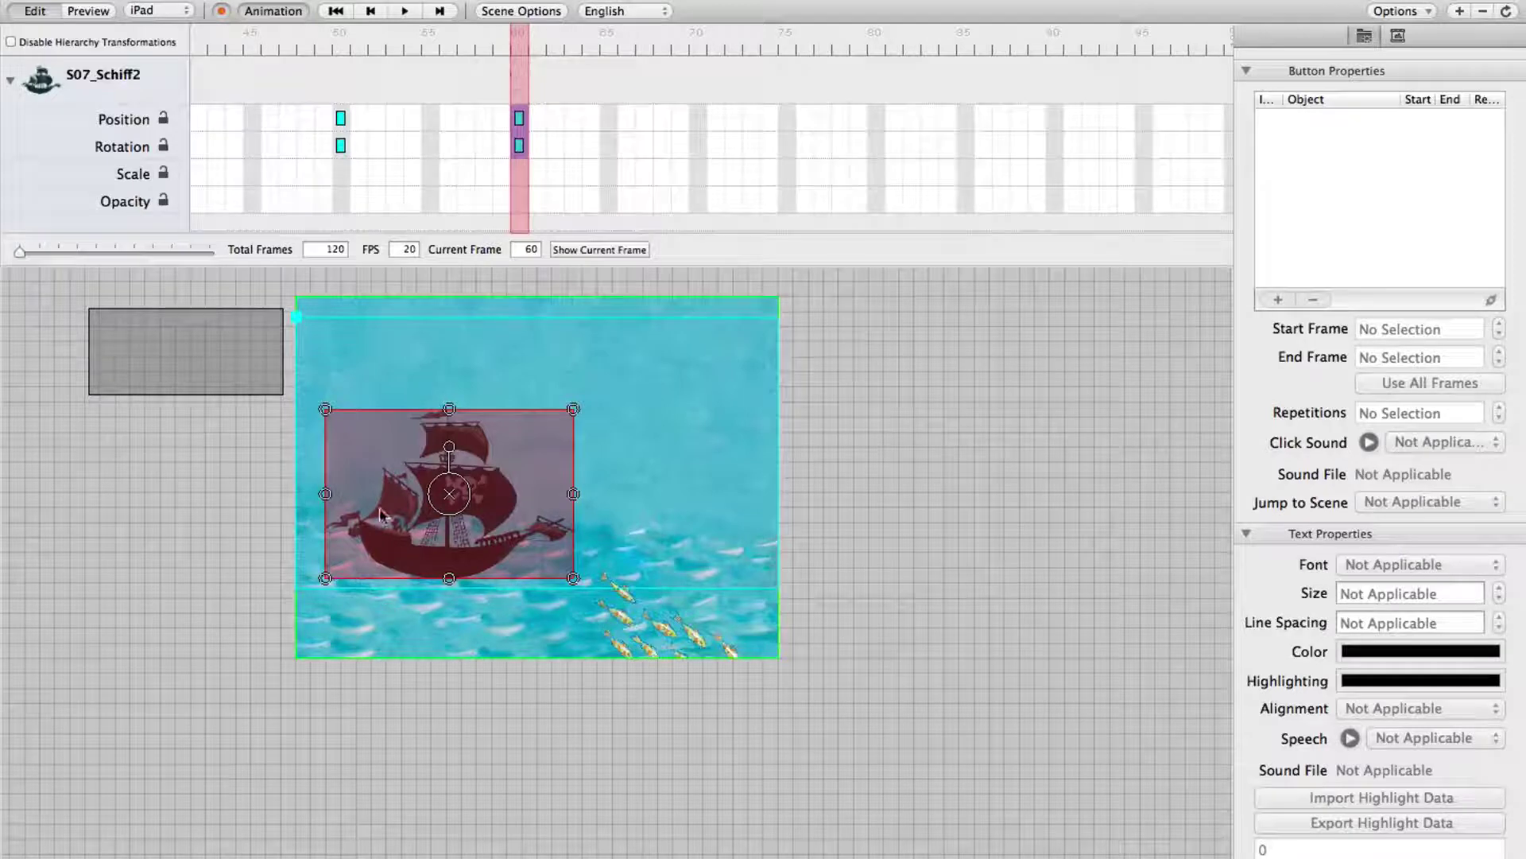
{"action": "left_click_drag", "start_coordinate": [380, 513], "coordinate": [363, 714]}
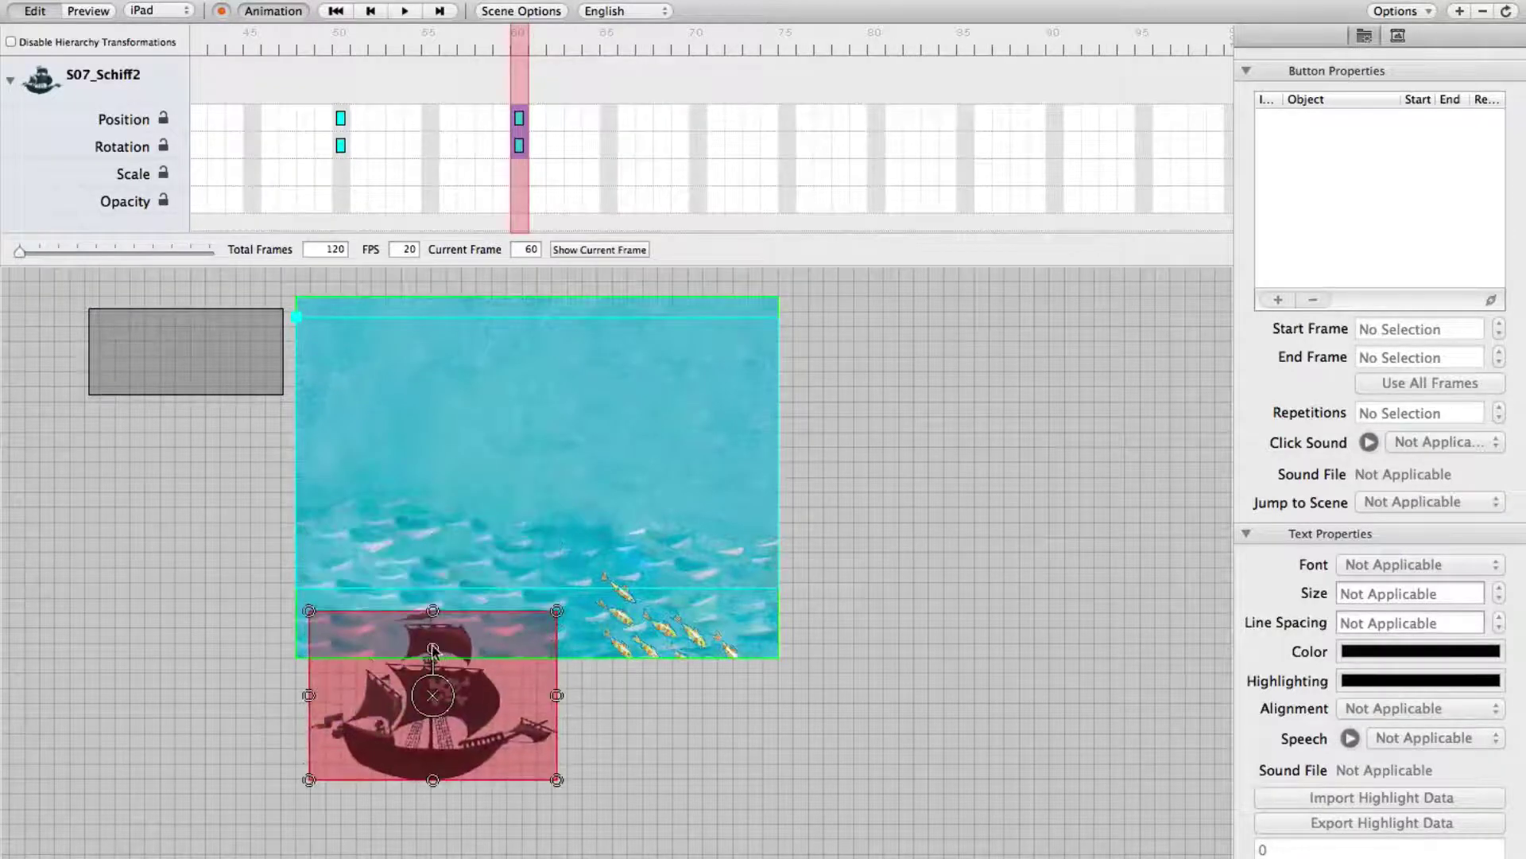
{"action": "left_click_drag", "start_coordinate": [433, 650], "coordinate": [366, 731]}
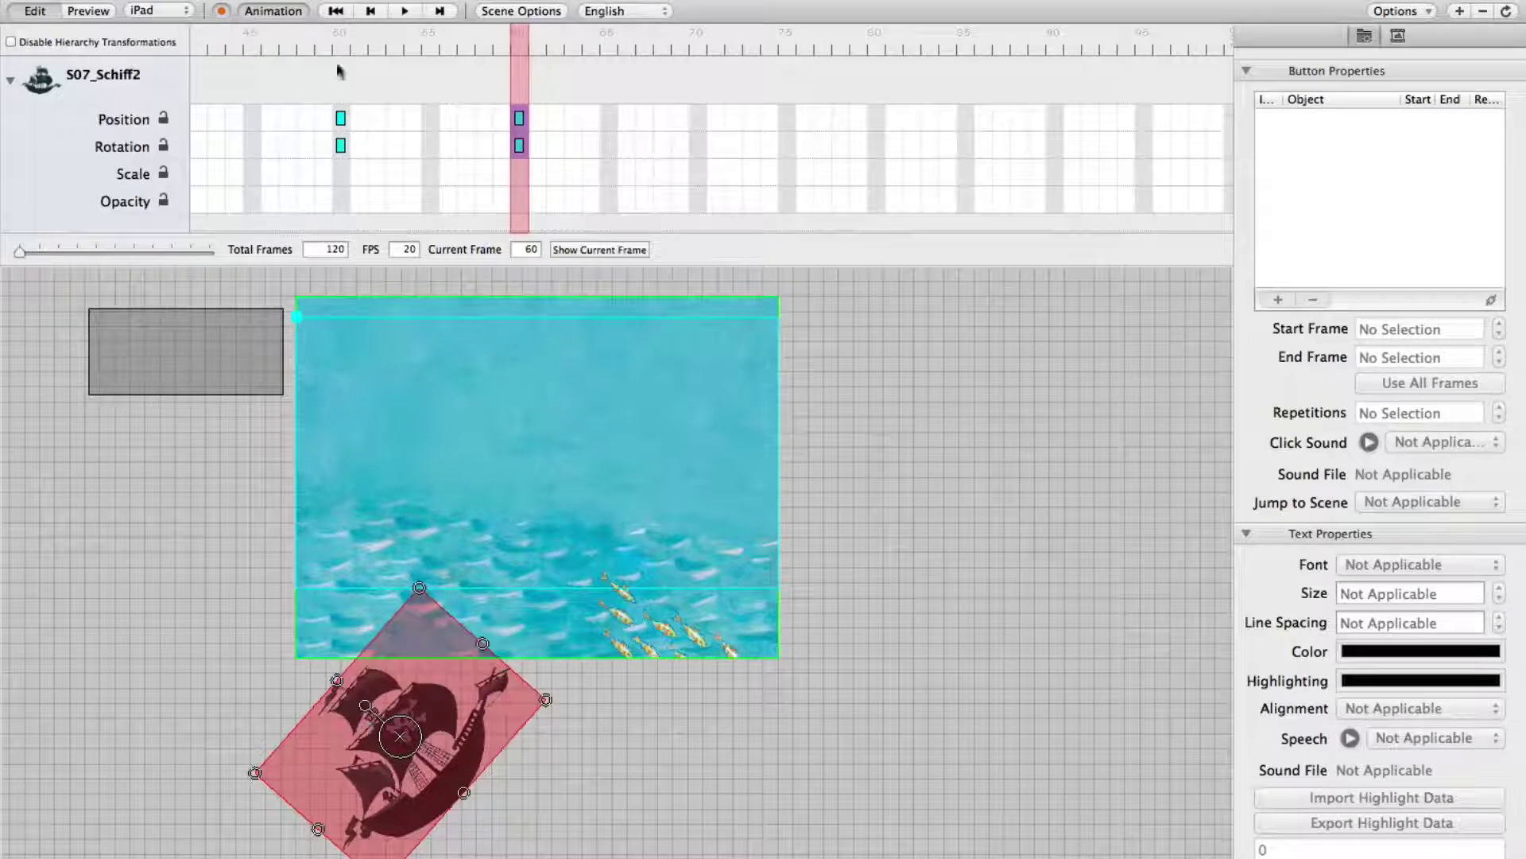
{"action": "left_click_drag", "start_coordinate": [340, 46], "coordinate": [517, 48]}
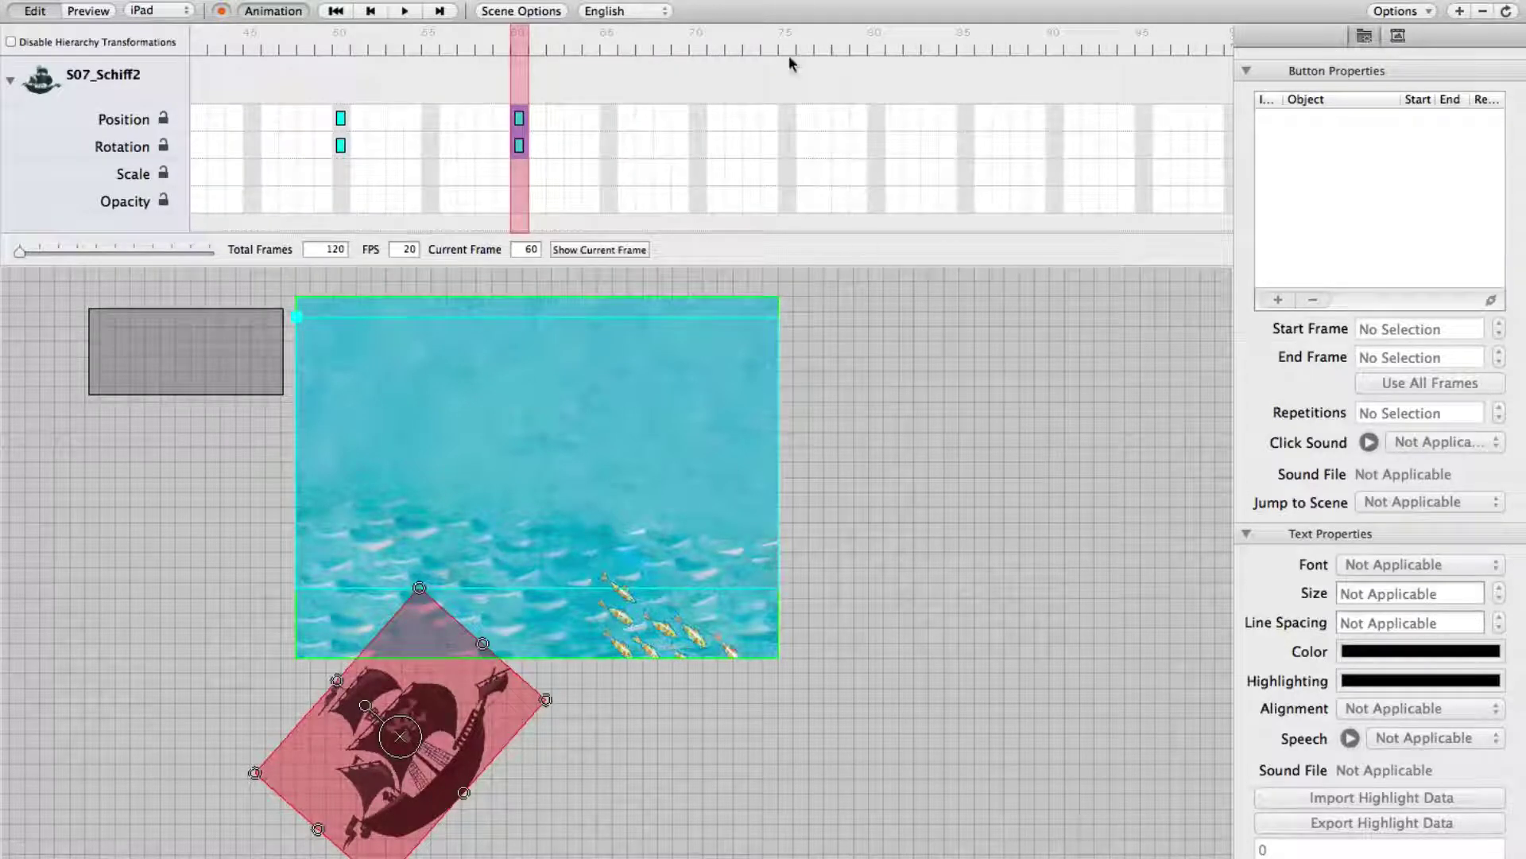
Add Position and Rotation keyframes at frame 70 with the ship moved further left.
{"action": "left_click", "coordinate": [697, 117]}
{"action": "left_click", "coordinate": [697, 145]}
{"action": "left_click", "coordinate": [697, 46]}
{"action": "left_click_drag", "start_coordinate": [479, 692], "coordinate": [220, 739]}
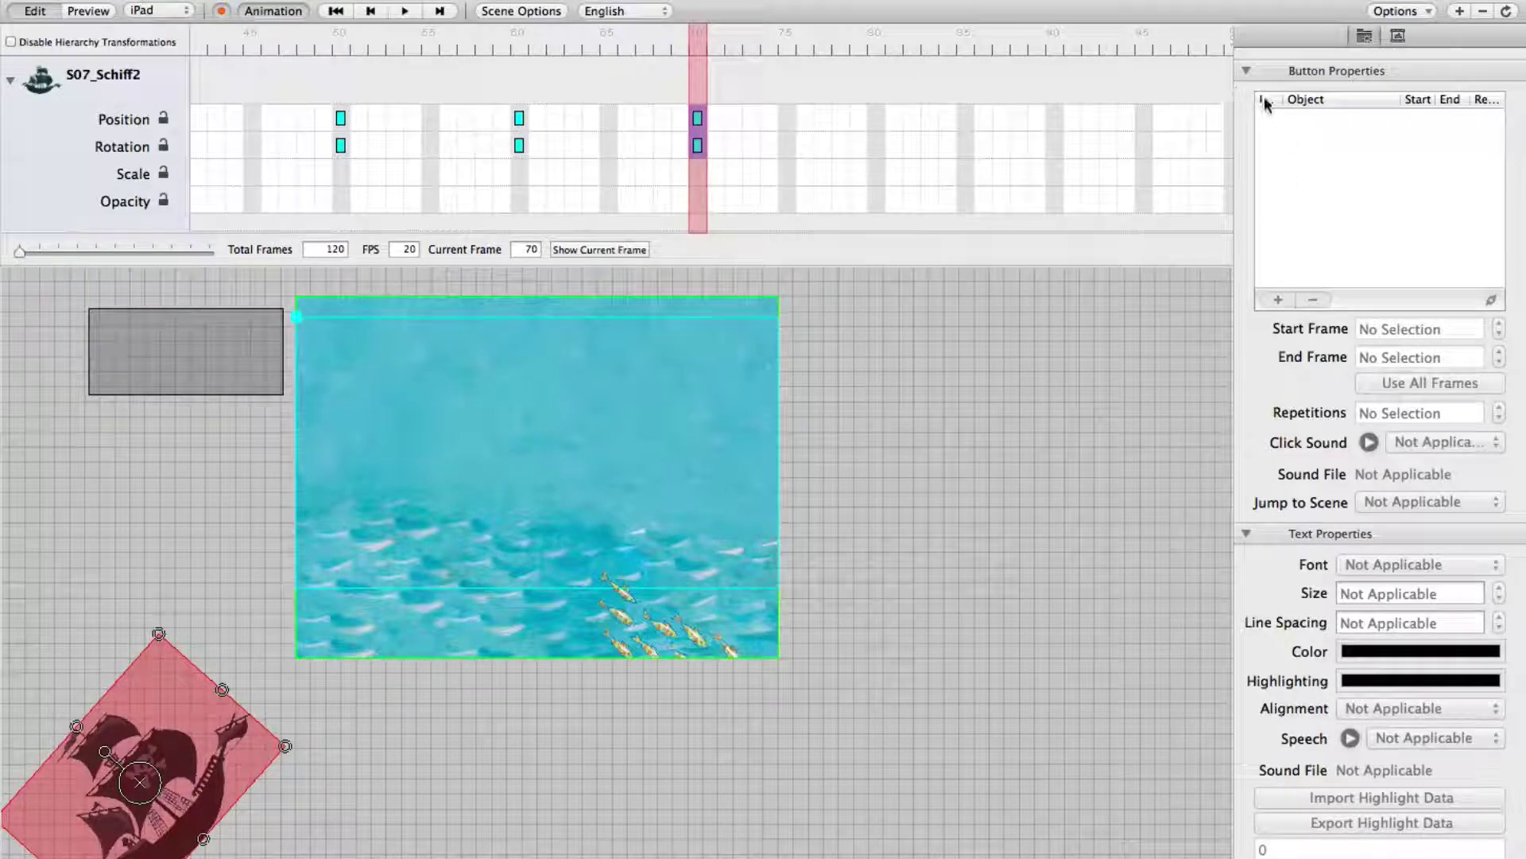
At frame 80, key the ship level with rotation 0, off the scene's left edge.
{"action": "scroll", "coordinate": [1248, 354], "scroll_direction": "up", "scroll_amount": 20}
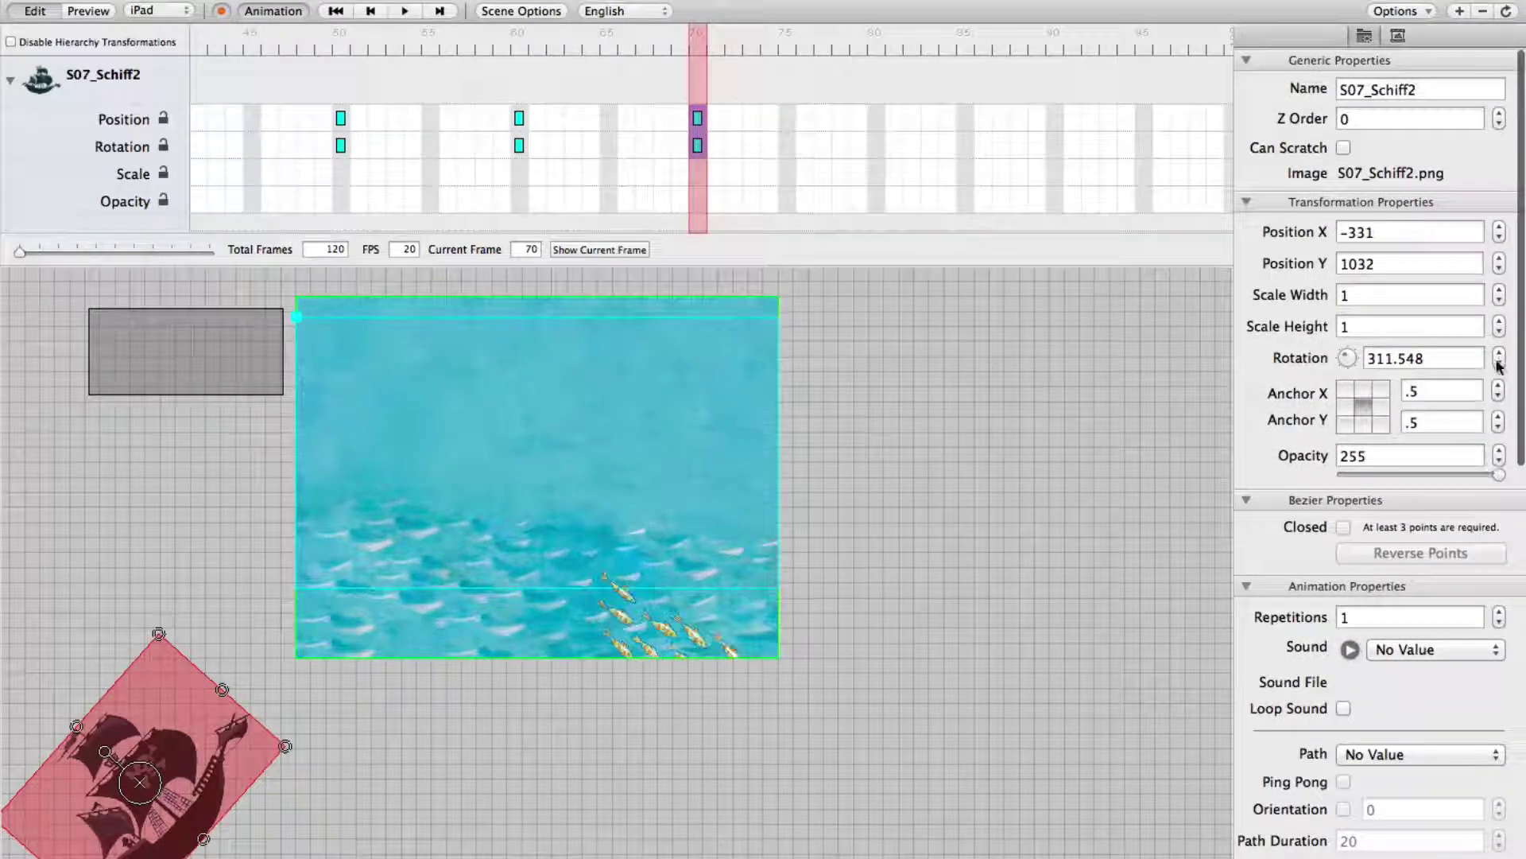
{"action": "left_click", "coordinate": [1498, 363]}
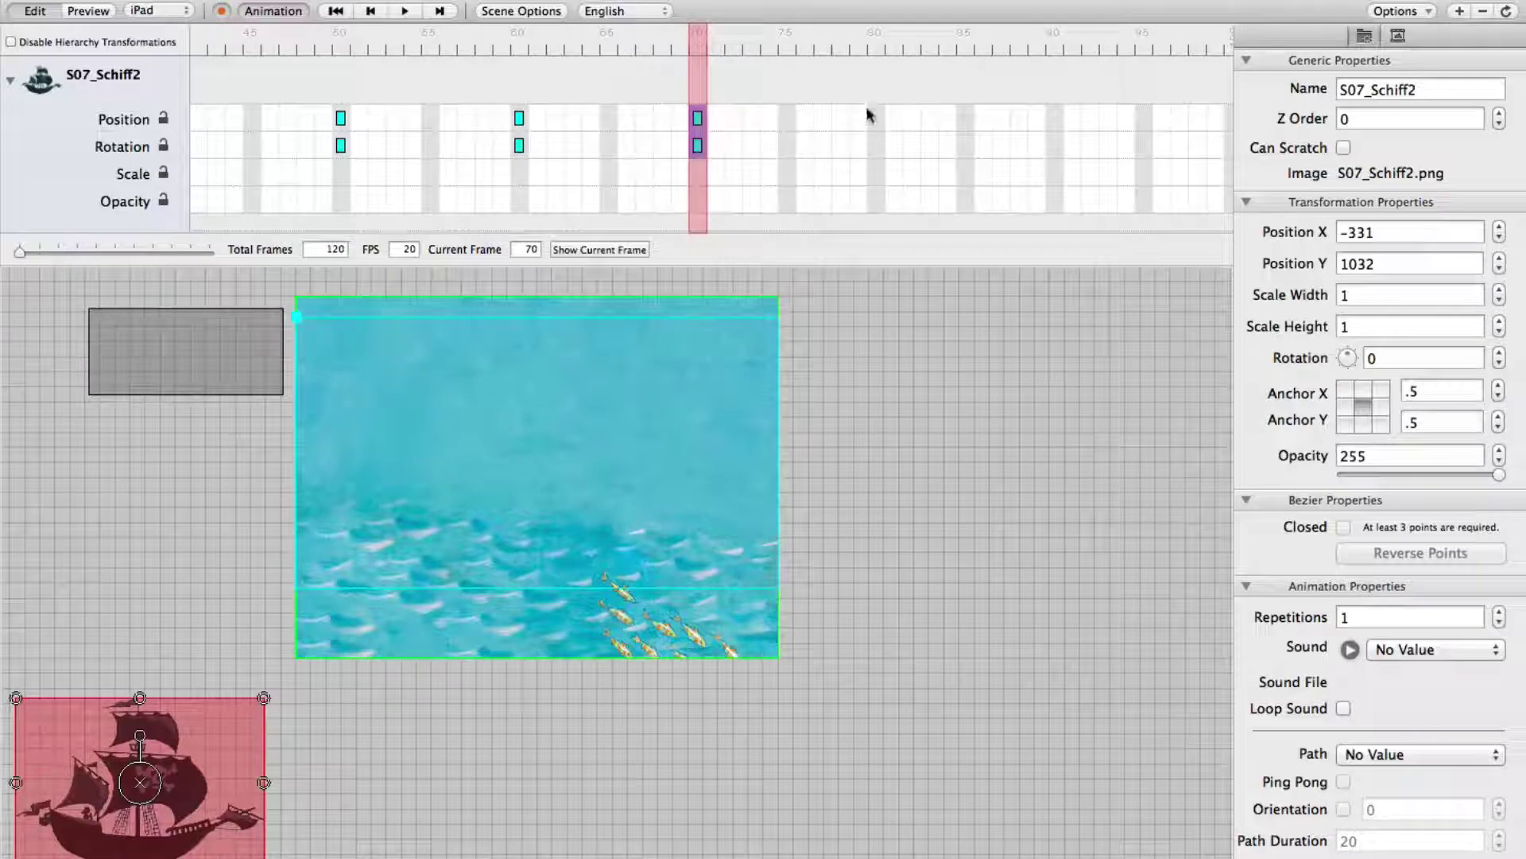
{"action": "left_click", "coordinate": [877, 36]}
{"action": "left_click", "coordinate": [876, 119]}
{"action": "left_click", "coordinate": [876, 145]}
{"action": "left_click_drag", "start_coordinate": [114, 761], "coordinate": [137, 480]}
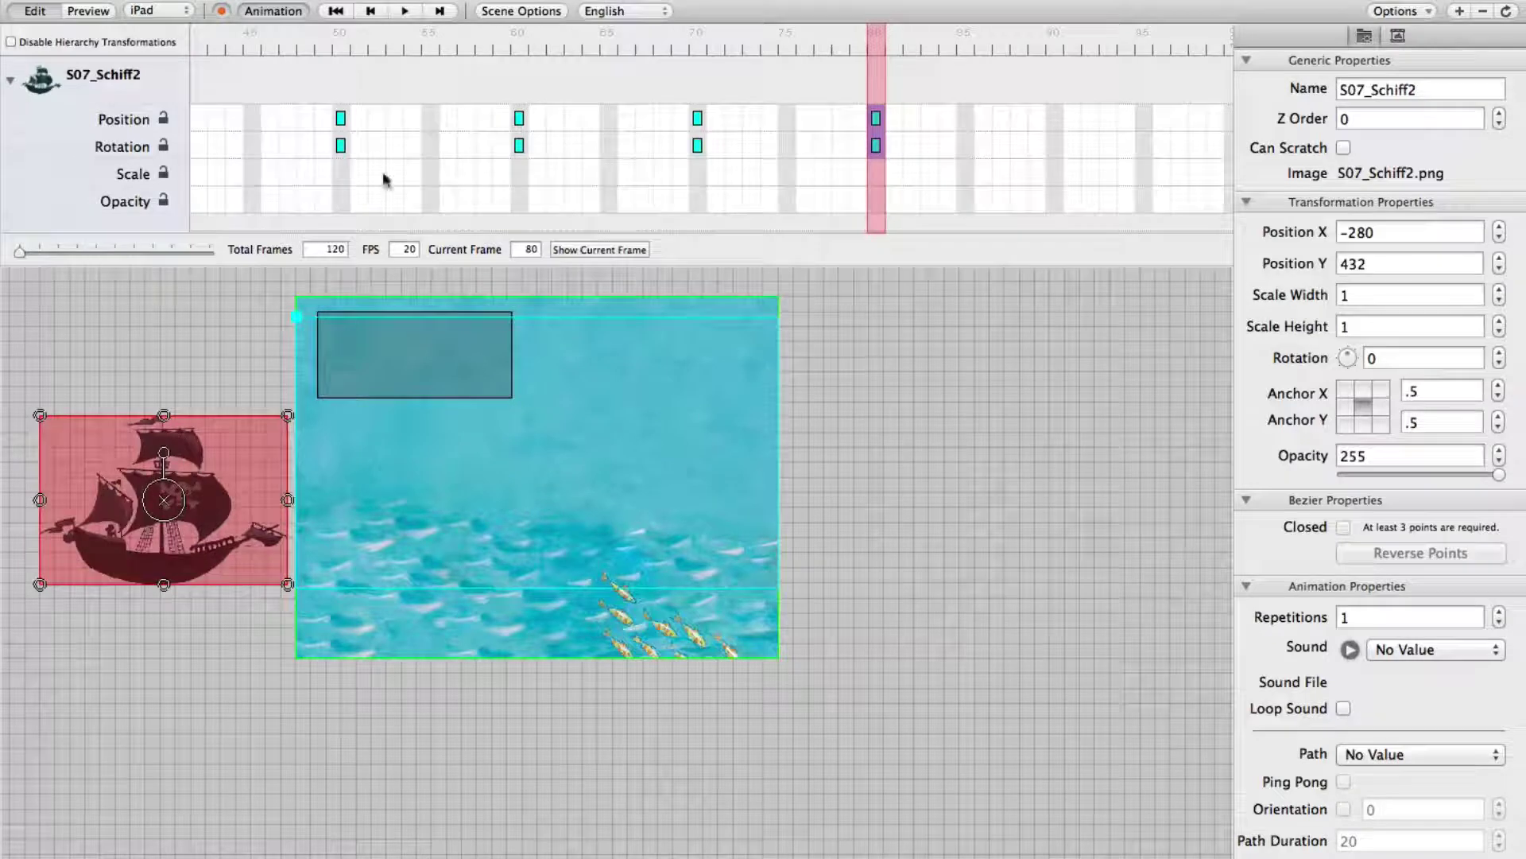
Add keyframes at frame 90 returning the ship to its start, then scrub to check.
{"action": "left_click", "coordinate": [342, 37]}
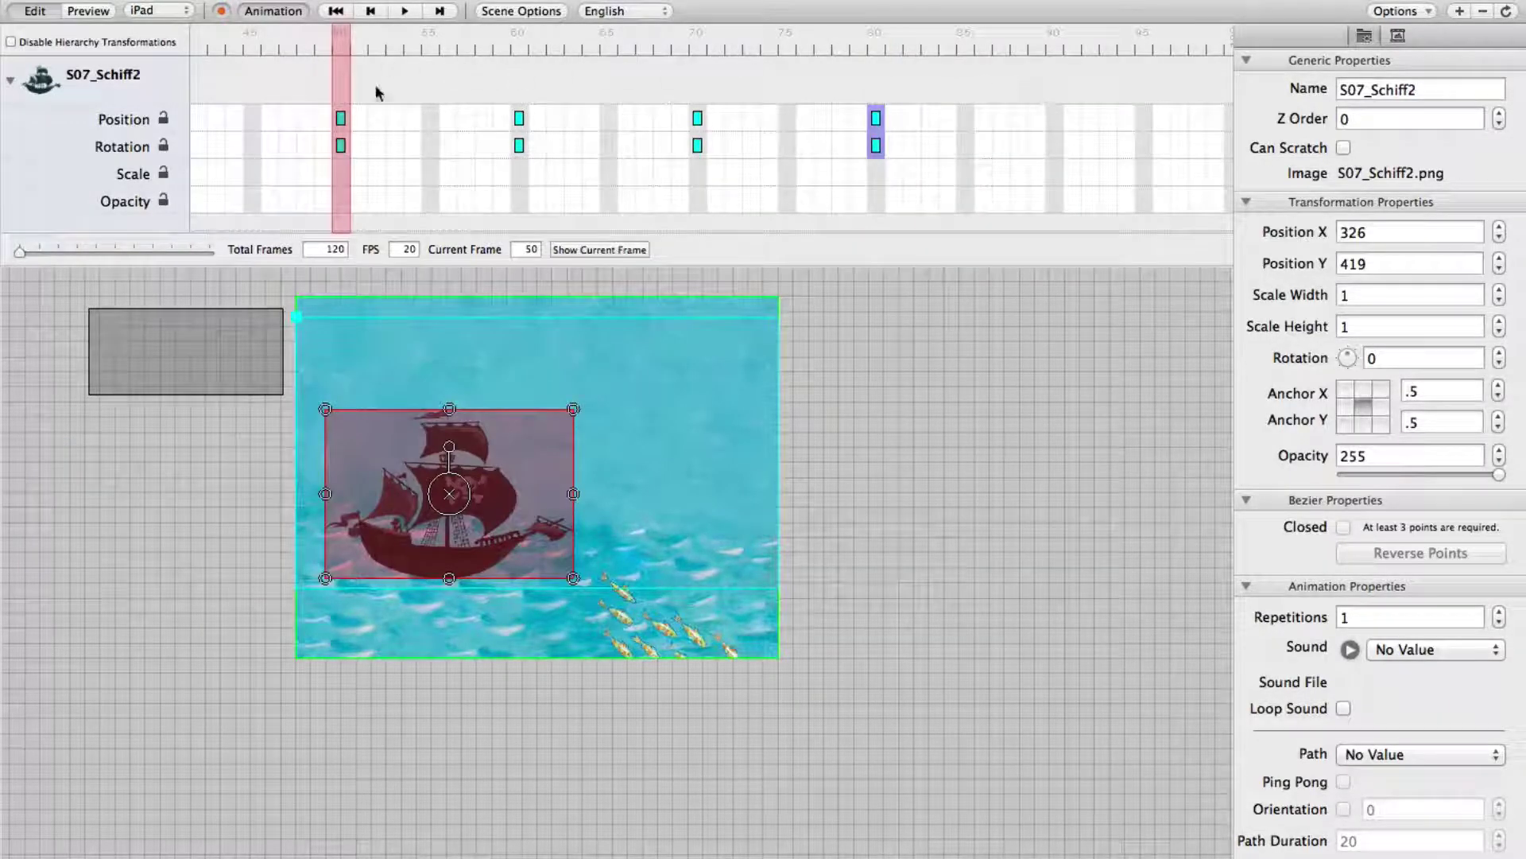
{"action": "double_click", "coordinate": [1057, 116]}
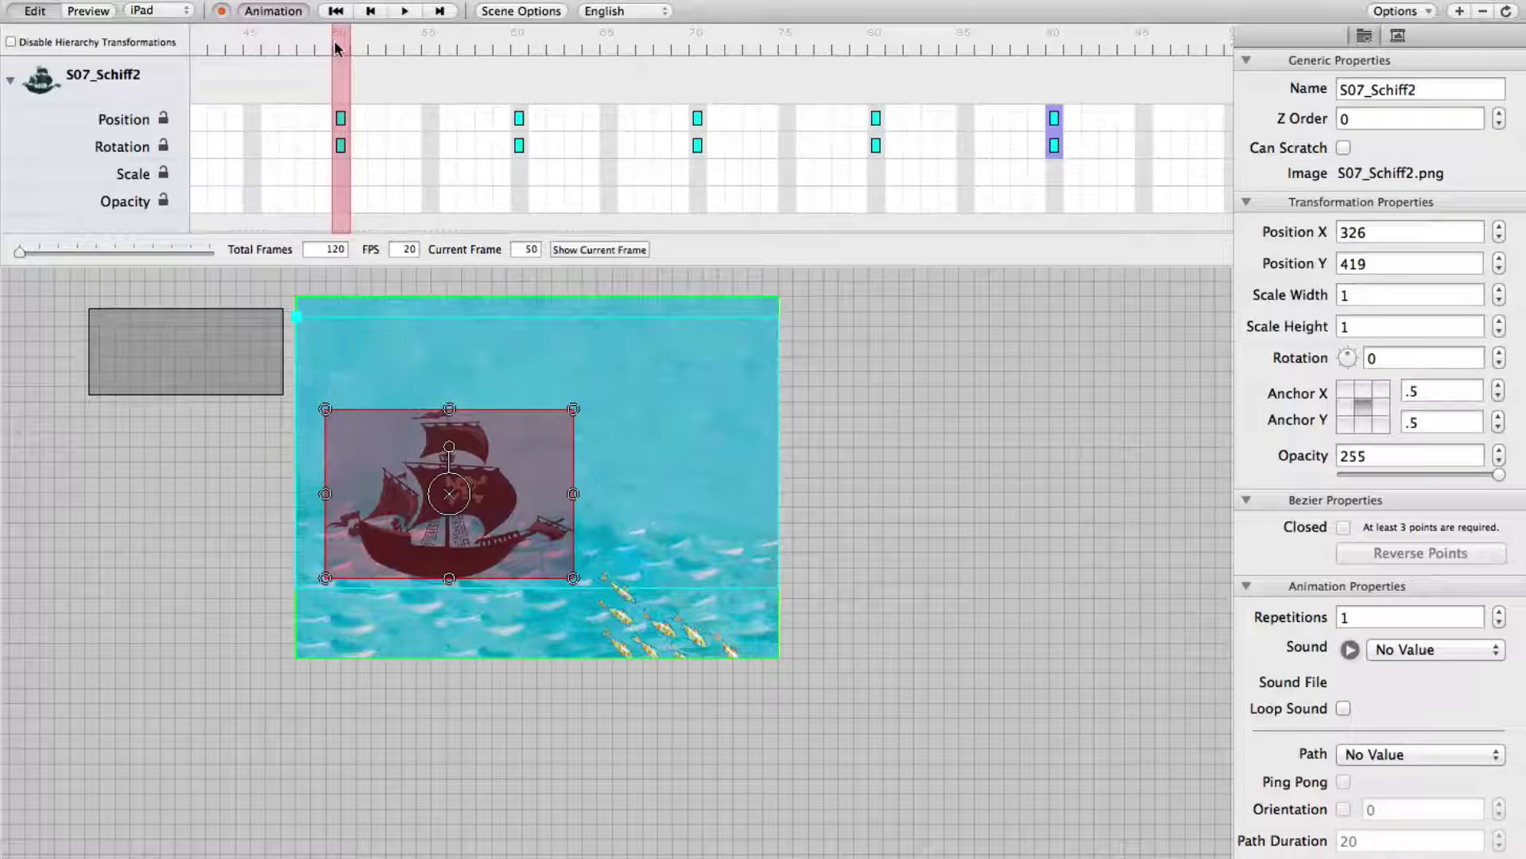
{"action": "left_click_drag", "start_coordinate": [337, 47], "coordinate": [1045, 71]}
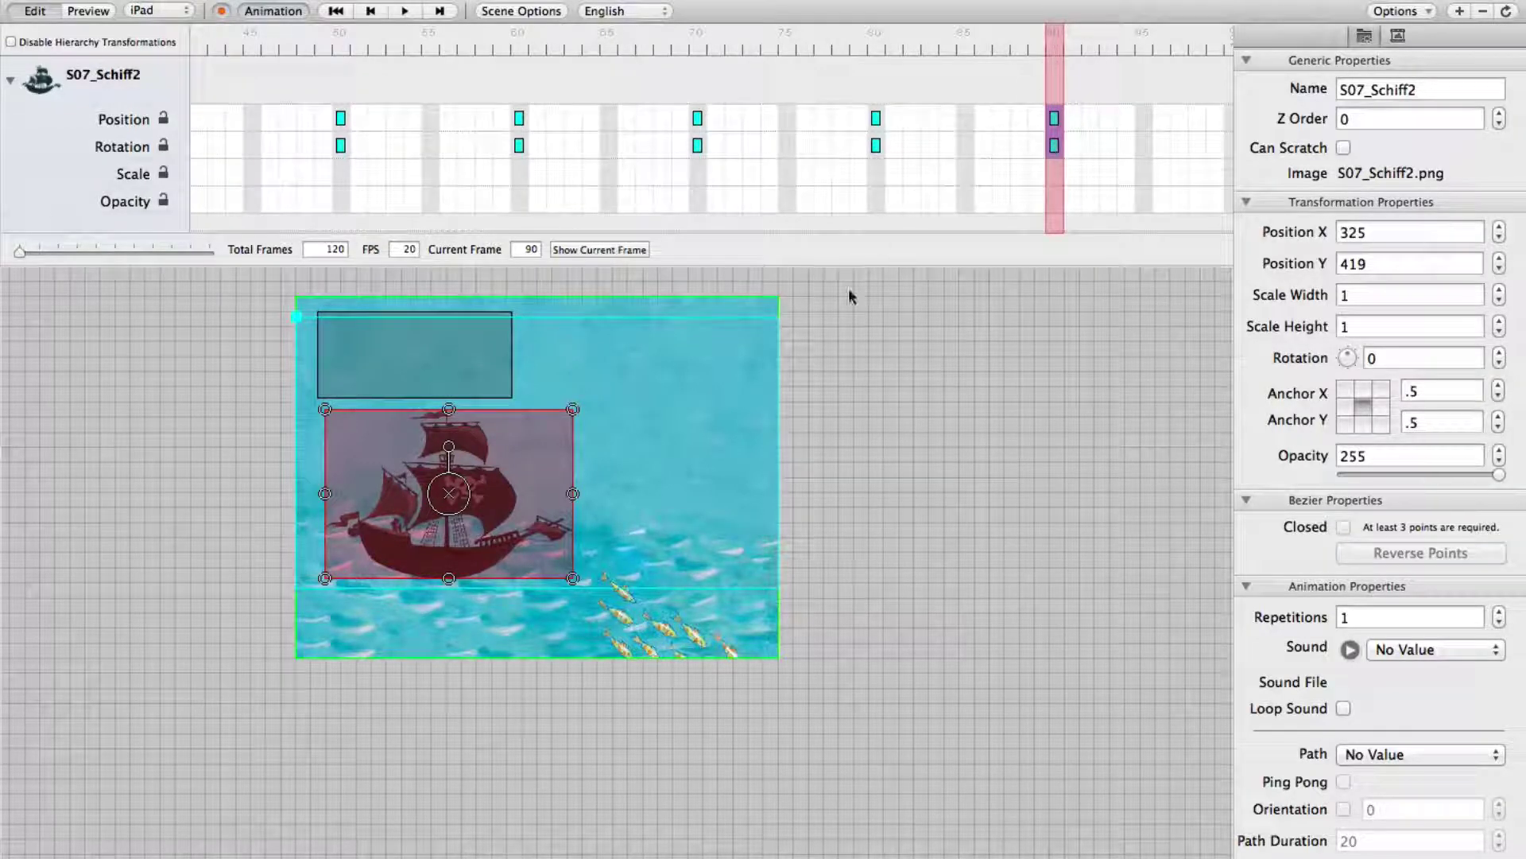
Deselect the ship and add a new 50 × 50 Button object to the scene.
{"action": "left_click", "coordinate": [865, 421]}
{"action": "scroll", "coordinate": [522, 469], "scroll_direction": "up", "scroll_amount": 3}
{"action": "scroll", "coordinate": [527, 469], "scroll_direction": "up", "scroll_amount": 2}
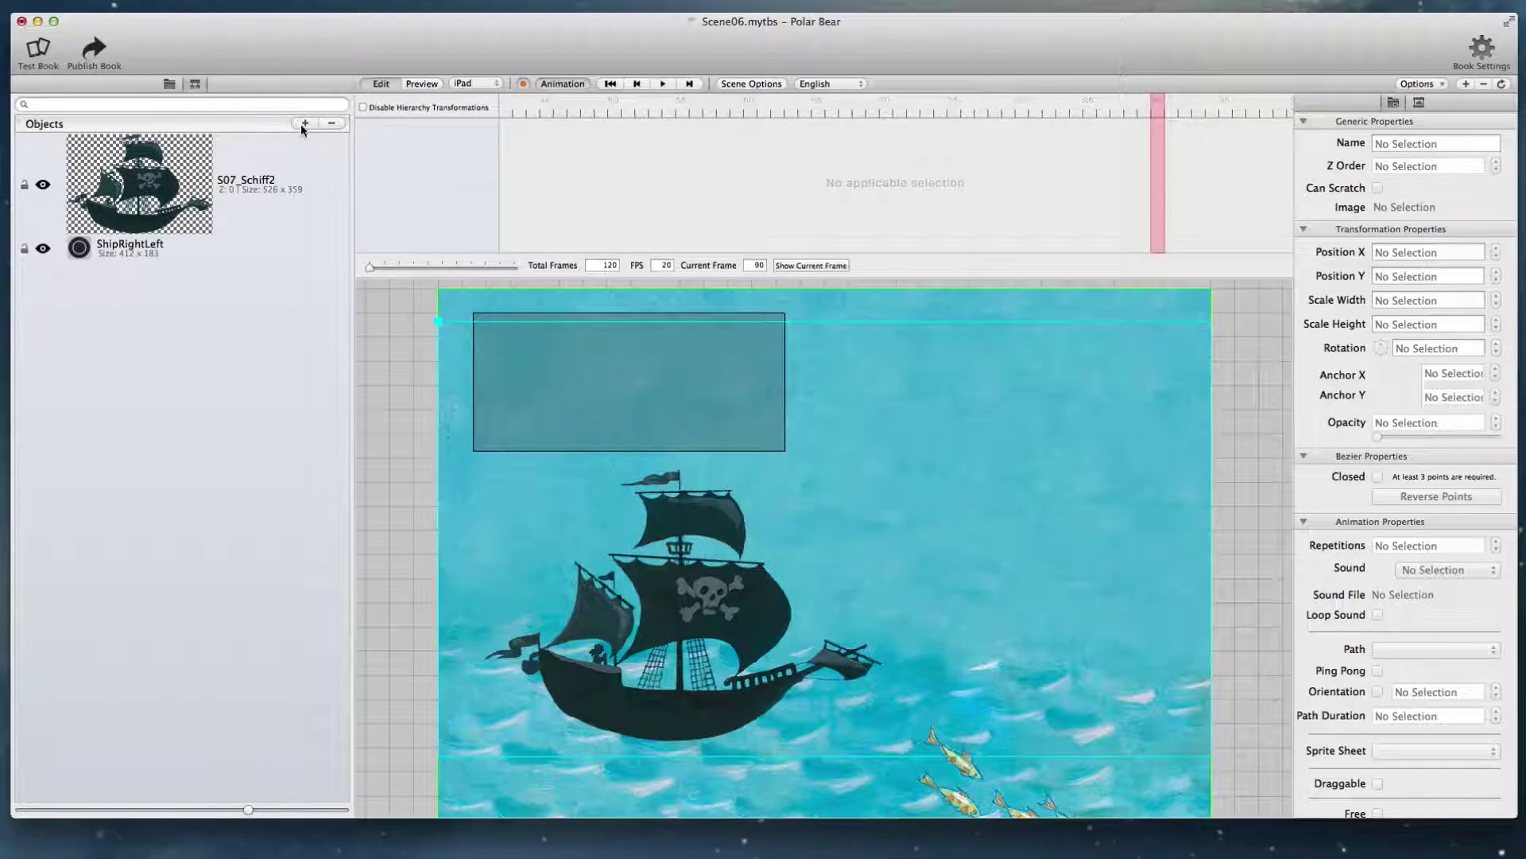
{"action": "left_click", "coordinate": [303, 124]}
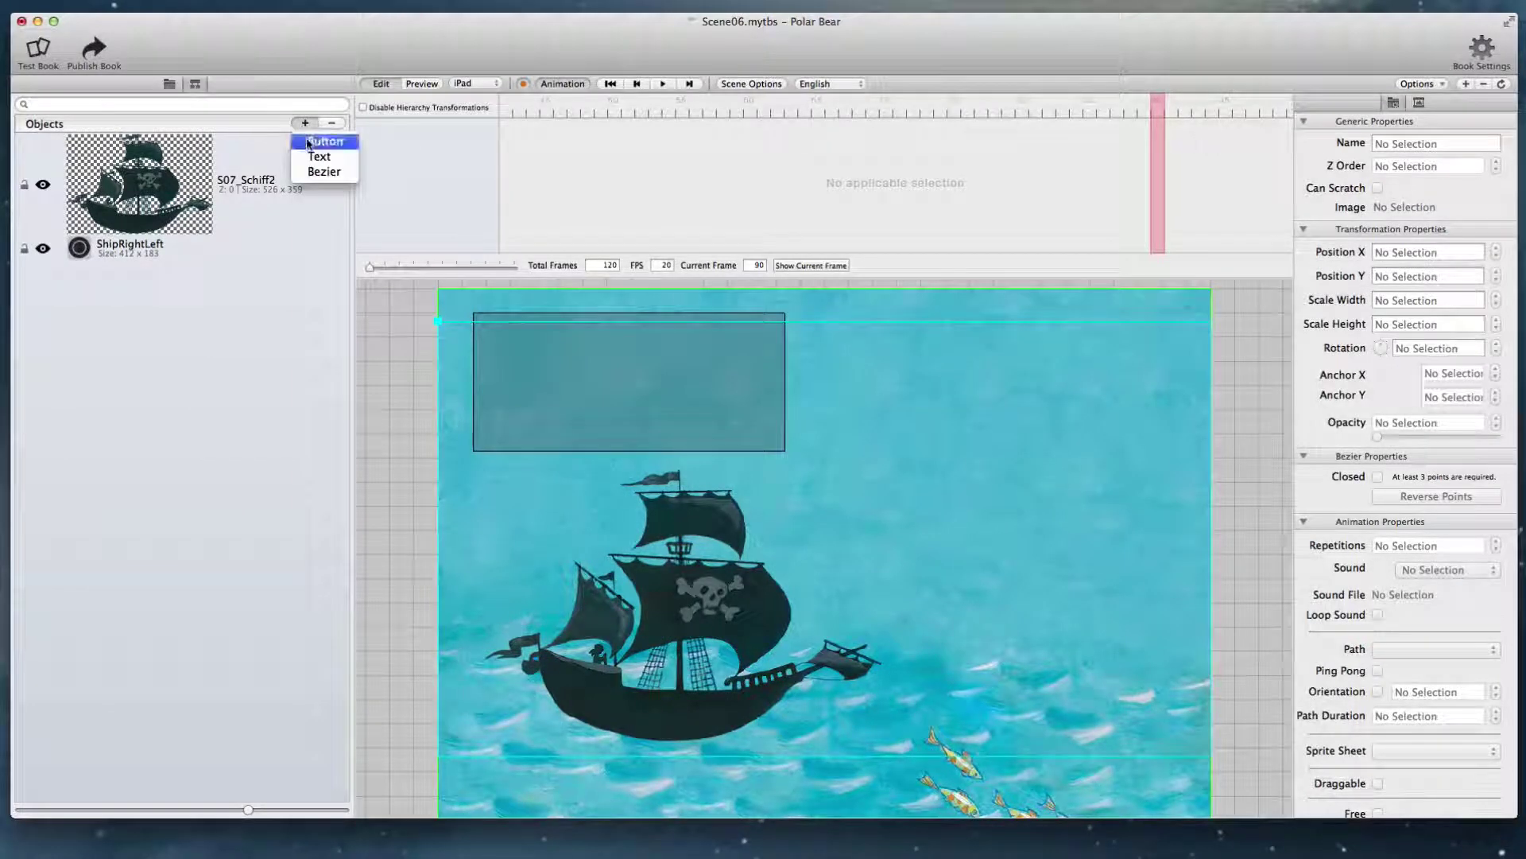
{"action": "left_click", "coordinate": [308, 143]}
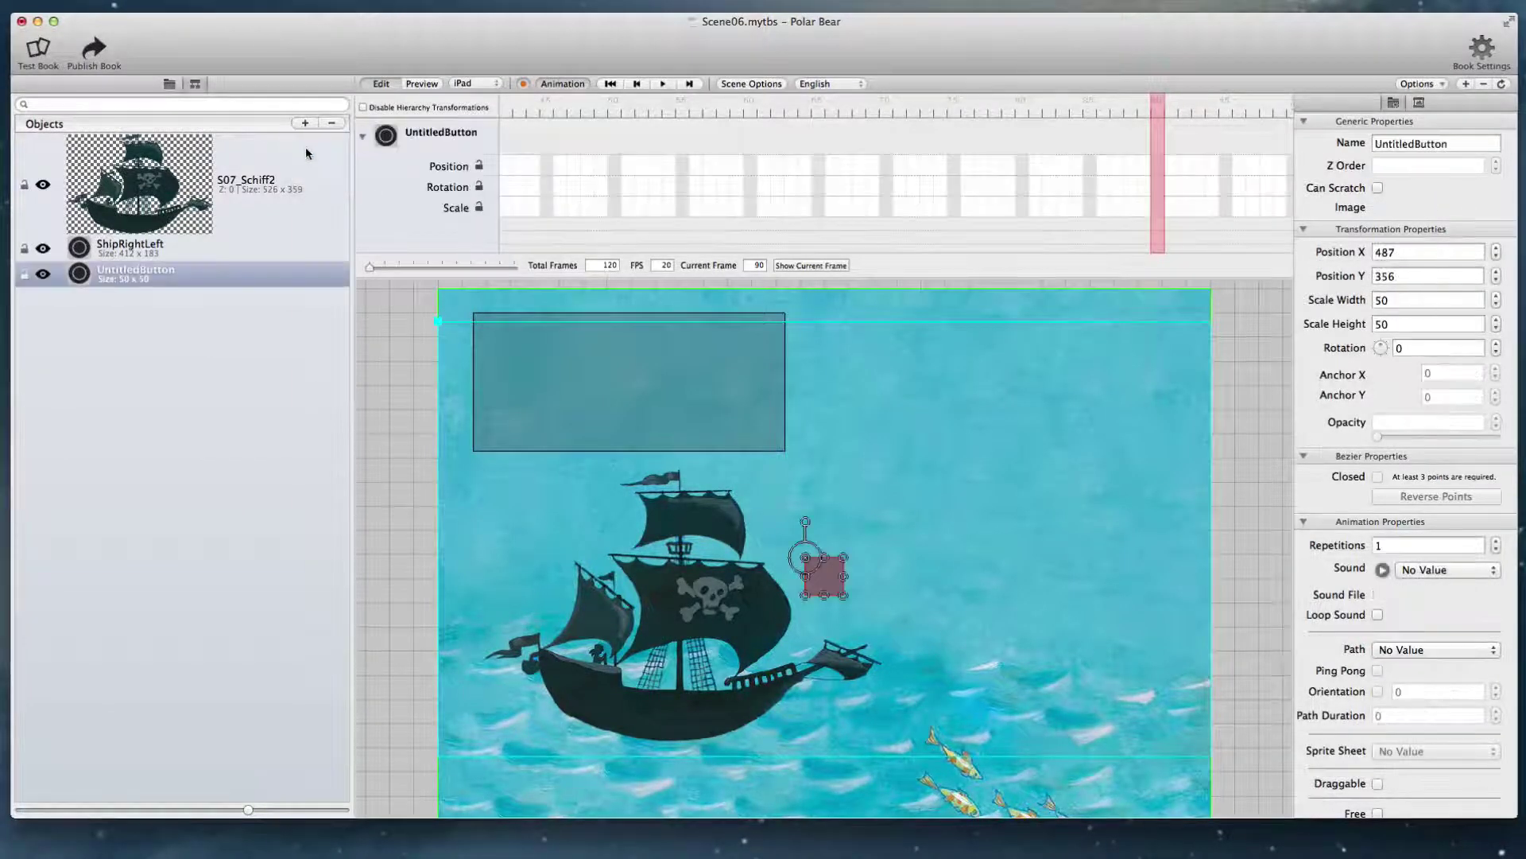
Rename the new button to ShipGoesDown.
{"action": "double_click", "coordinate": [1407, 145]}
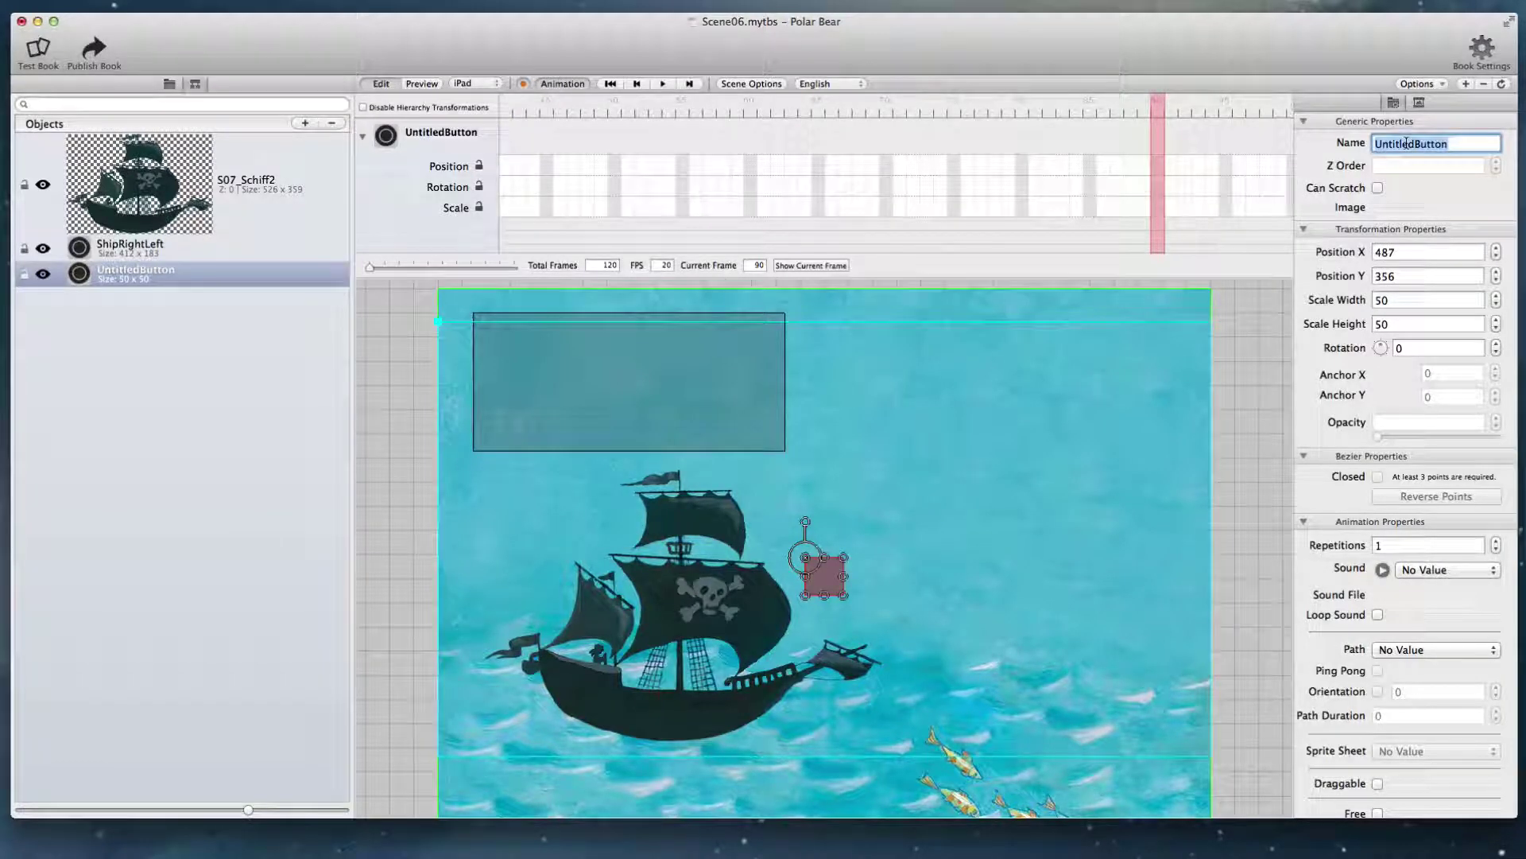
{"action": "type", "text": "Ship"}
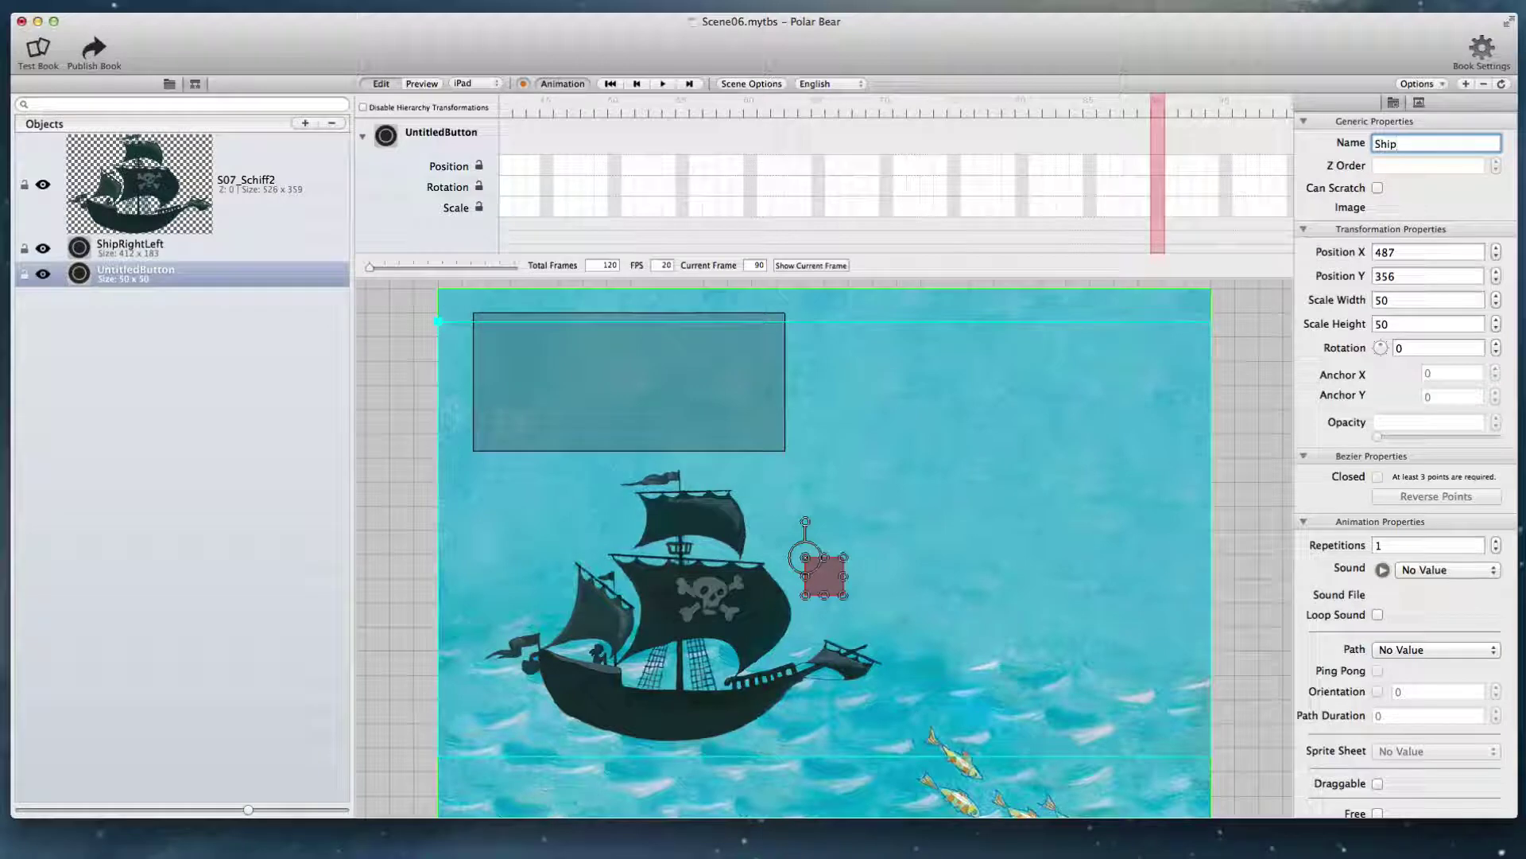
{"action": "type", "text": "GoesDown"}
{"action": "key", "text": "Return"}
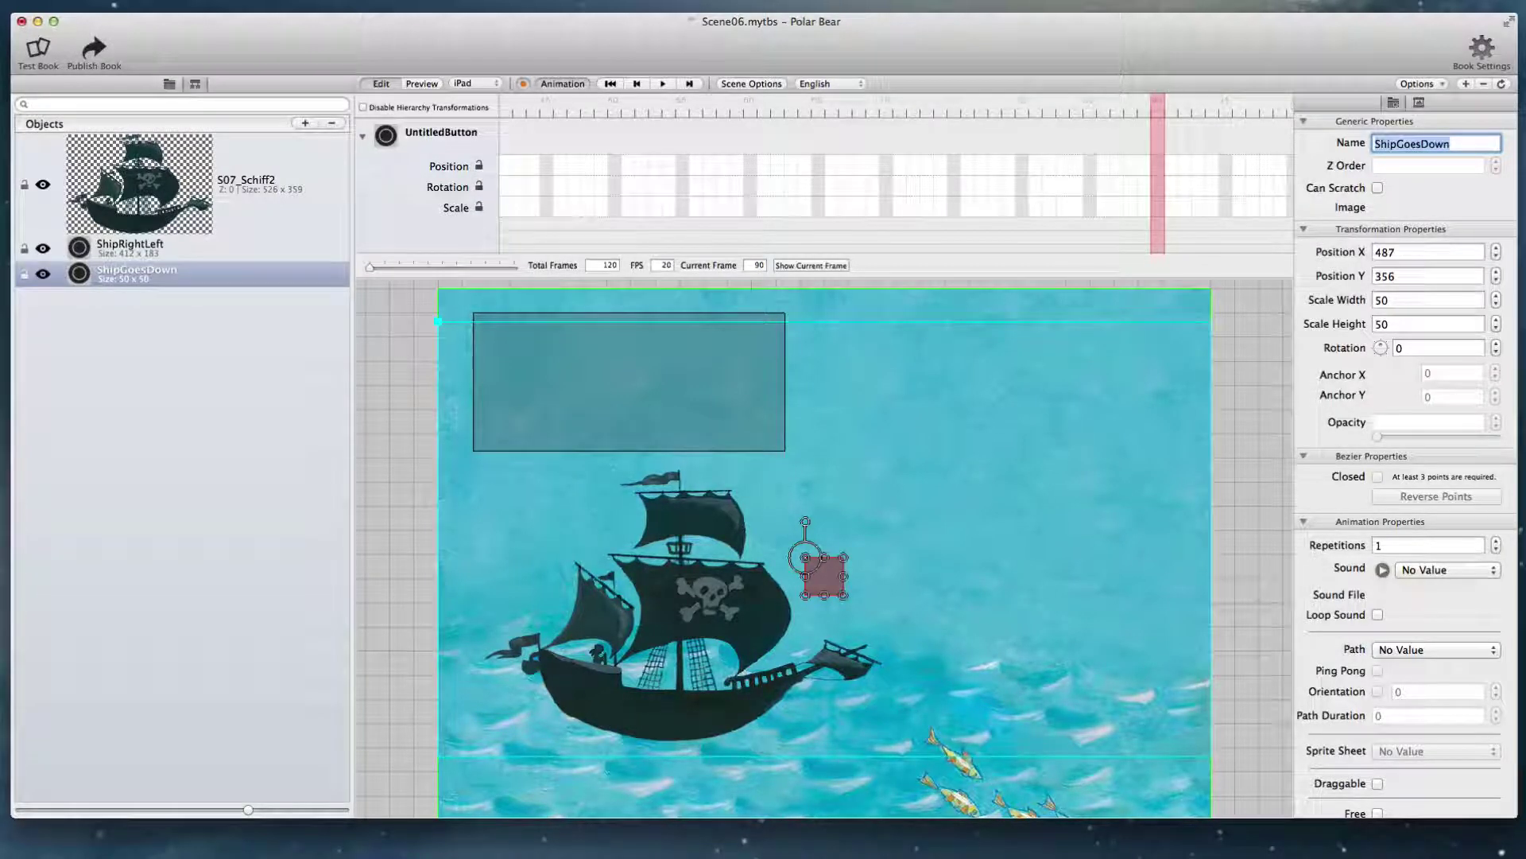
Resize ShipGoesDown into a 422 × 180 rectangle at the scene's top right.
{"action": "left_click_drag", "start_coordinate": [846, 562], "coordinate": [1124, 446]}
{"action": "left_click_drag", "start_coordinate": [1032, 466], "coordinate": [1068, 349]}
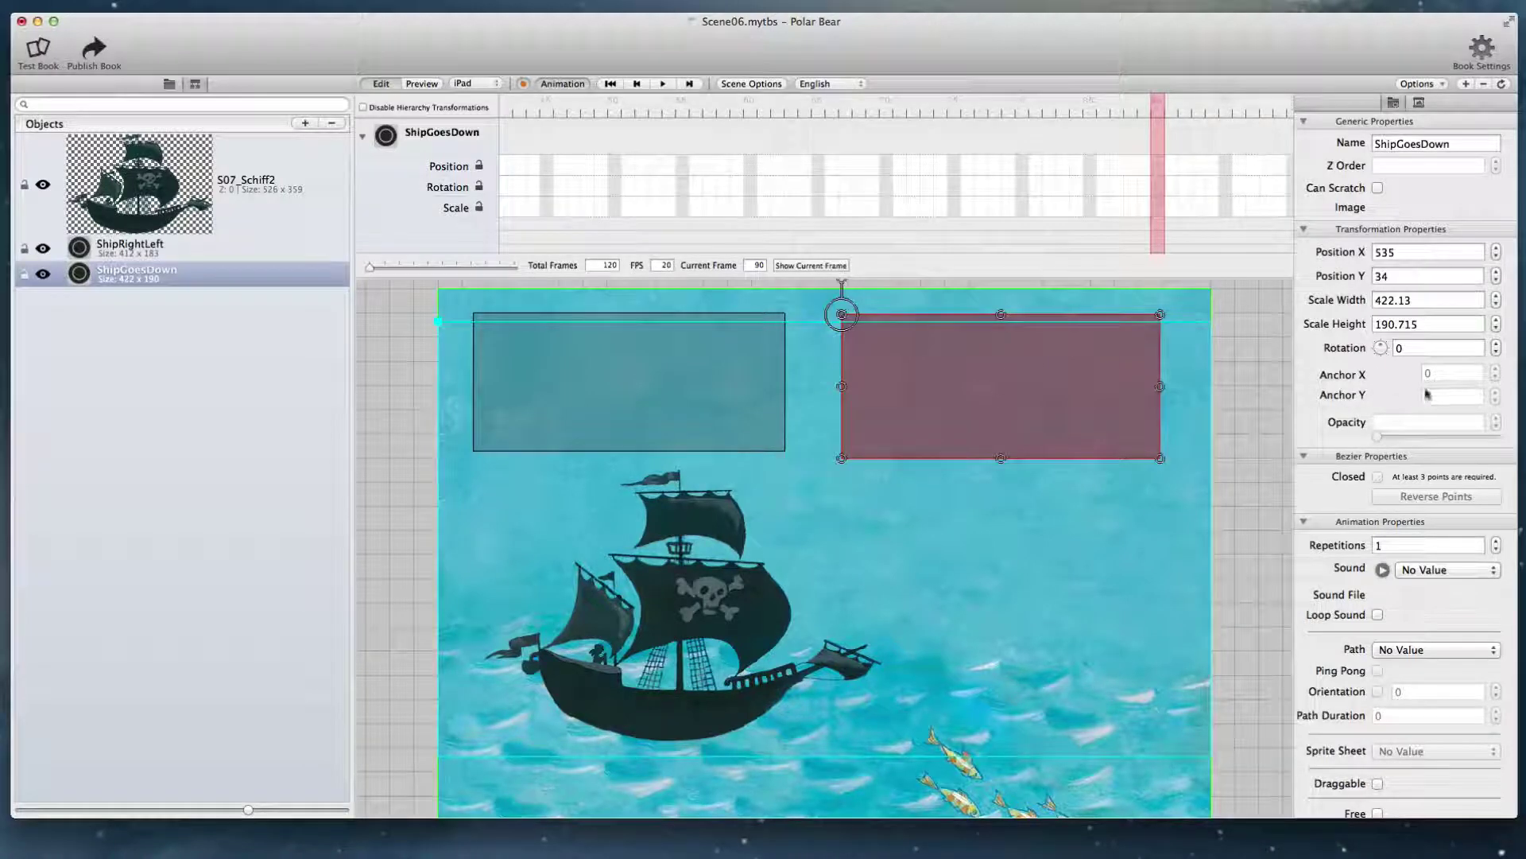
{"action": "scroll", "coordinate": [1341, 405], "scroll_direction": "down", "scroll_amount": 15}
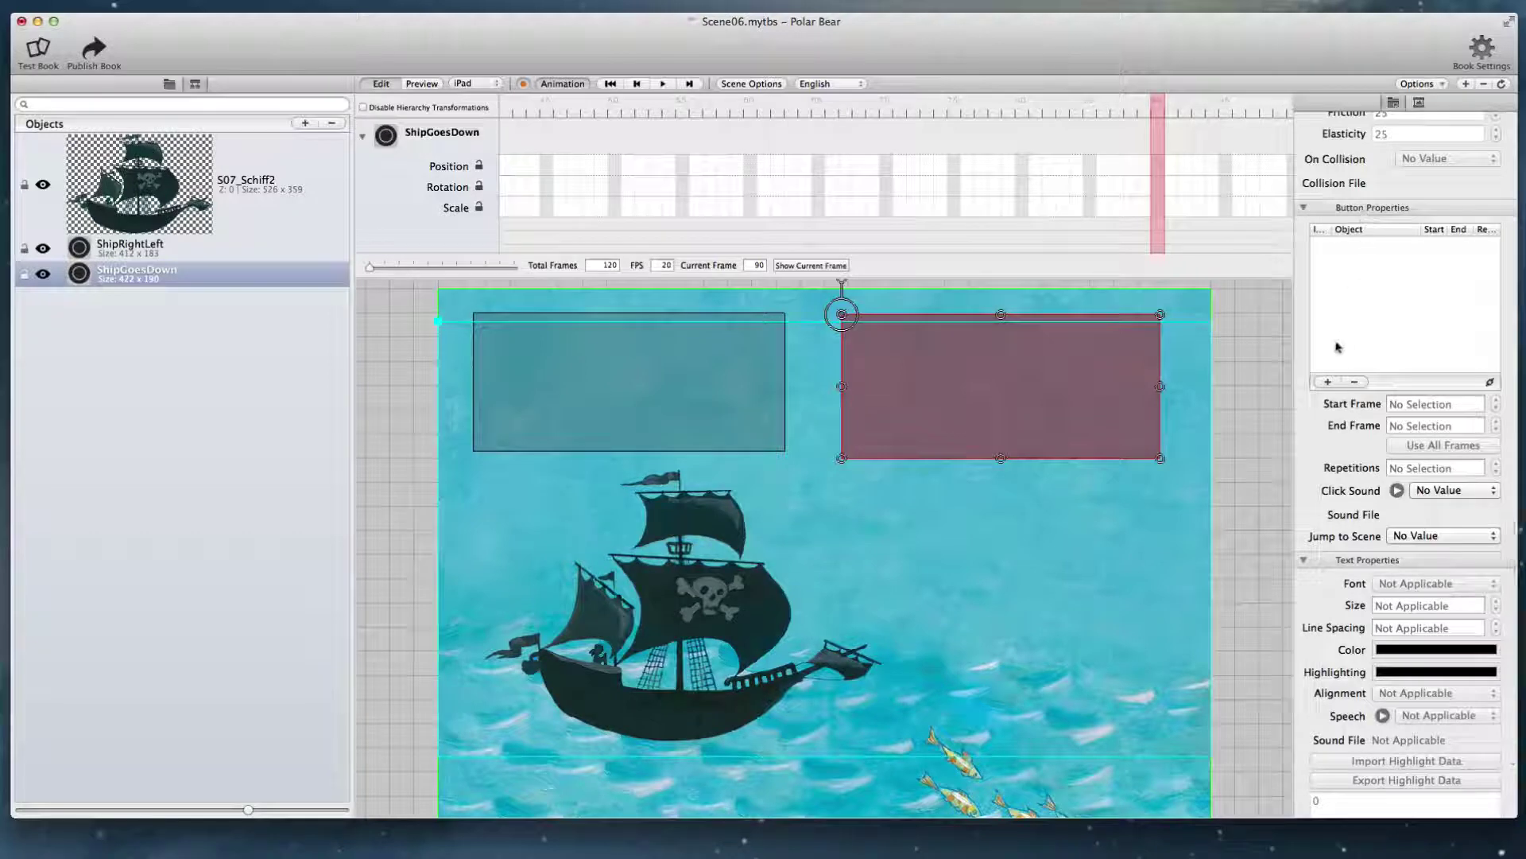
Make the button play S07_Schiff2 from start frame 50 with the Scene03_Splash.mp3 click sound.
{"action": "left_click", "coordinate": [1328, 382]}
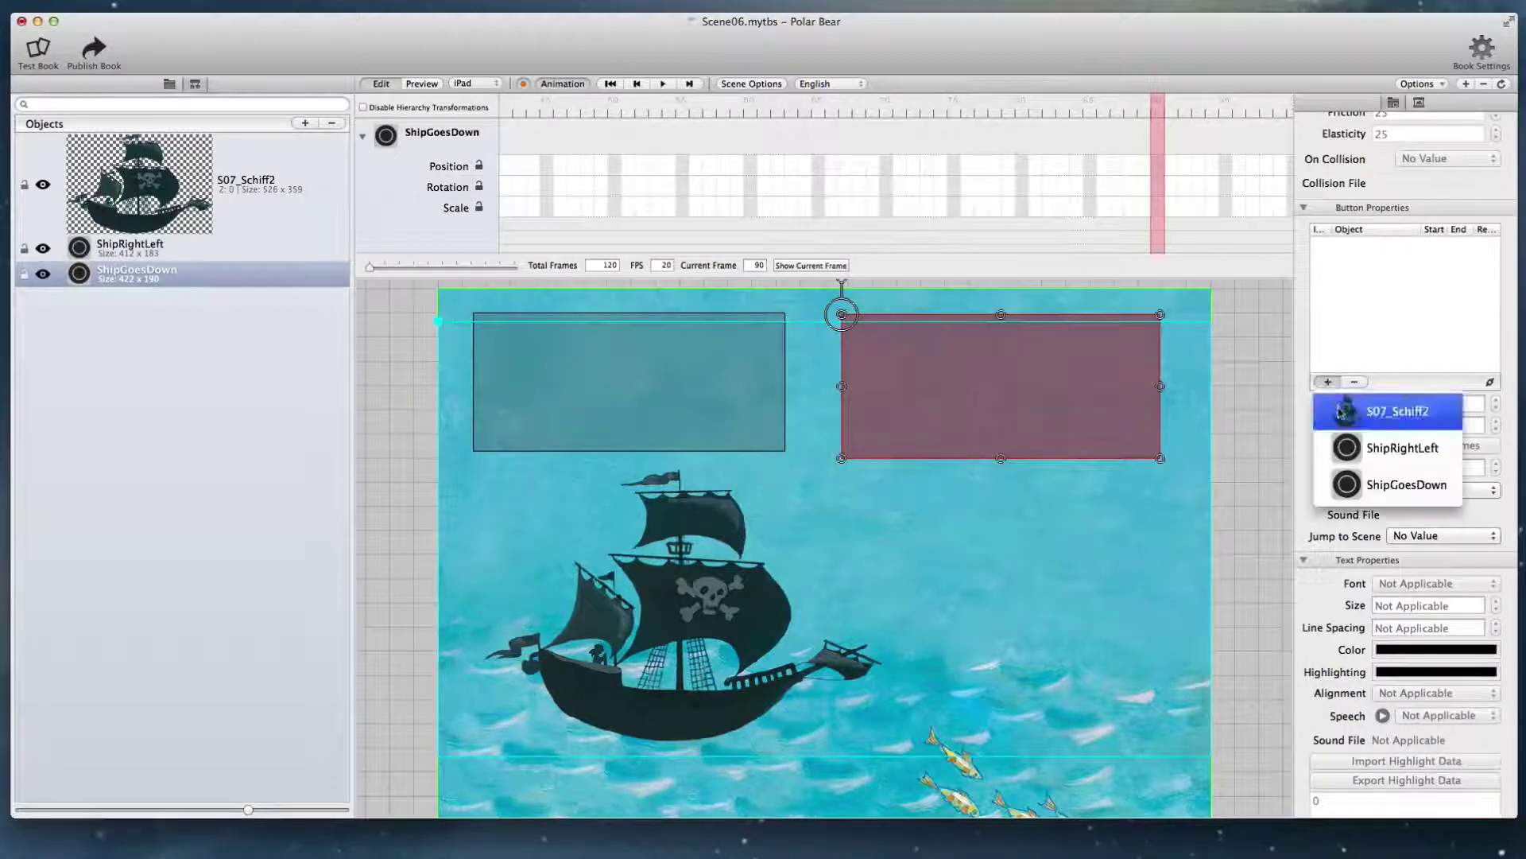
{"action": "left_click", "coordinate": [1341, 411]}
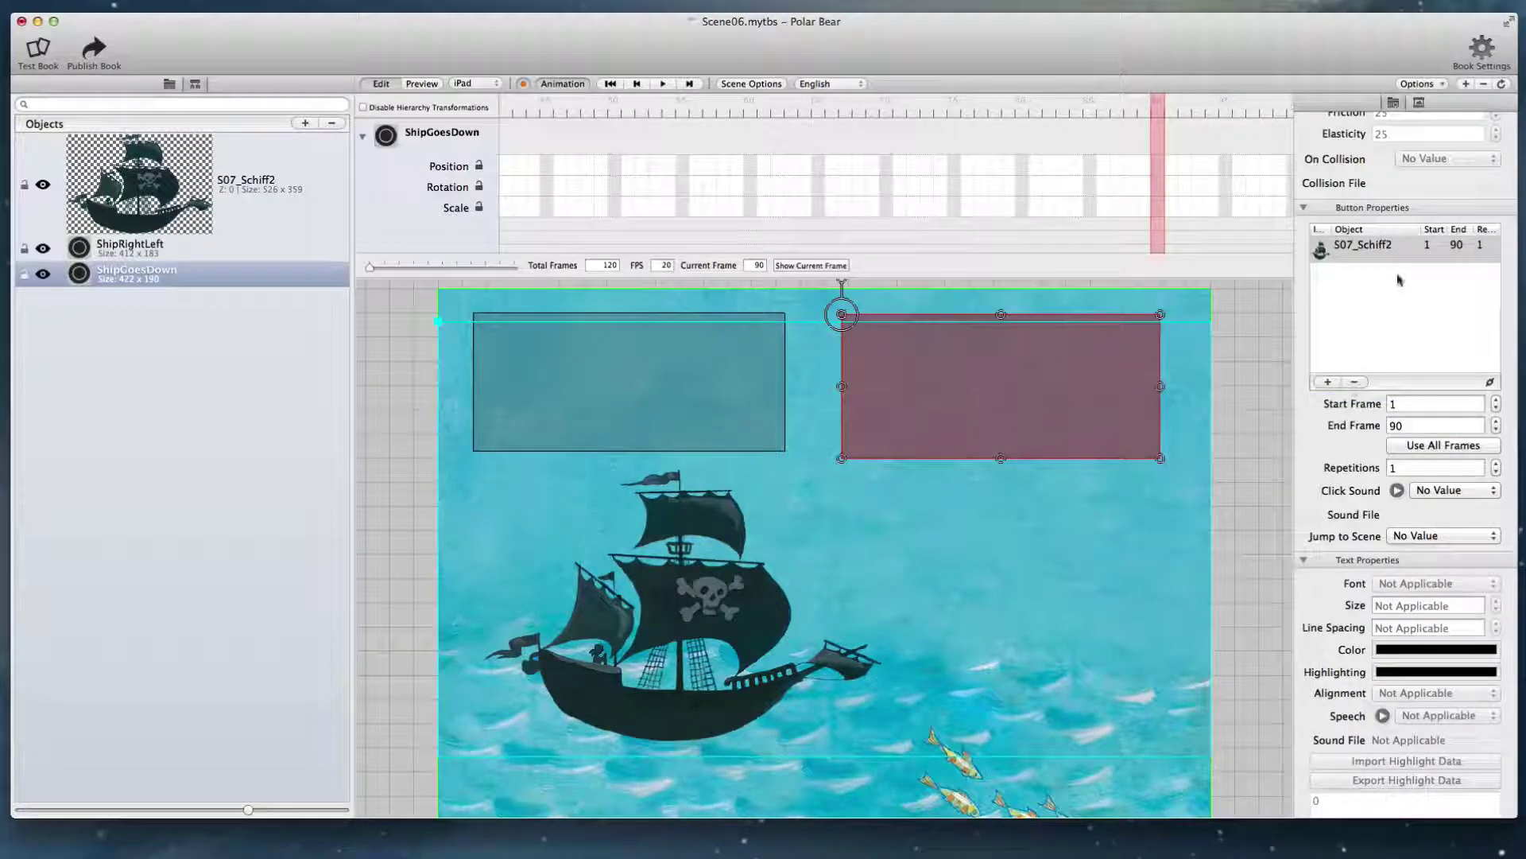
{"action": "double_click", "coordinate": [1402, 405]}
{"action": "key", "text": "Tab"}
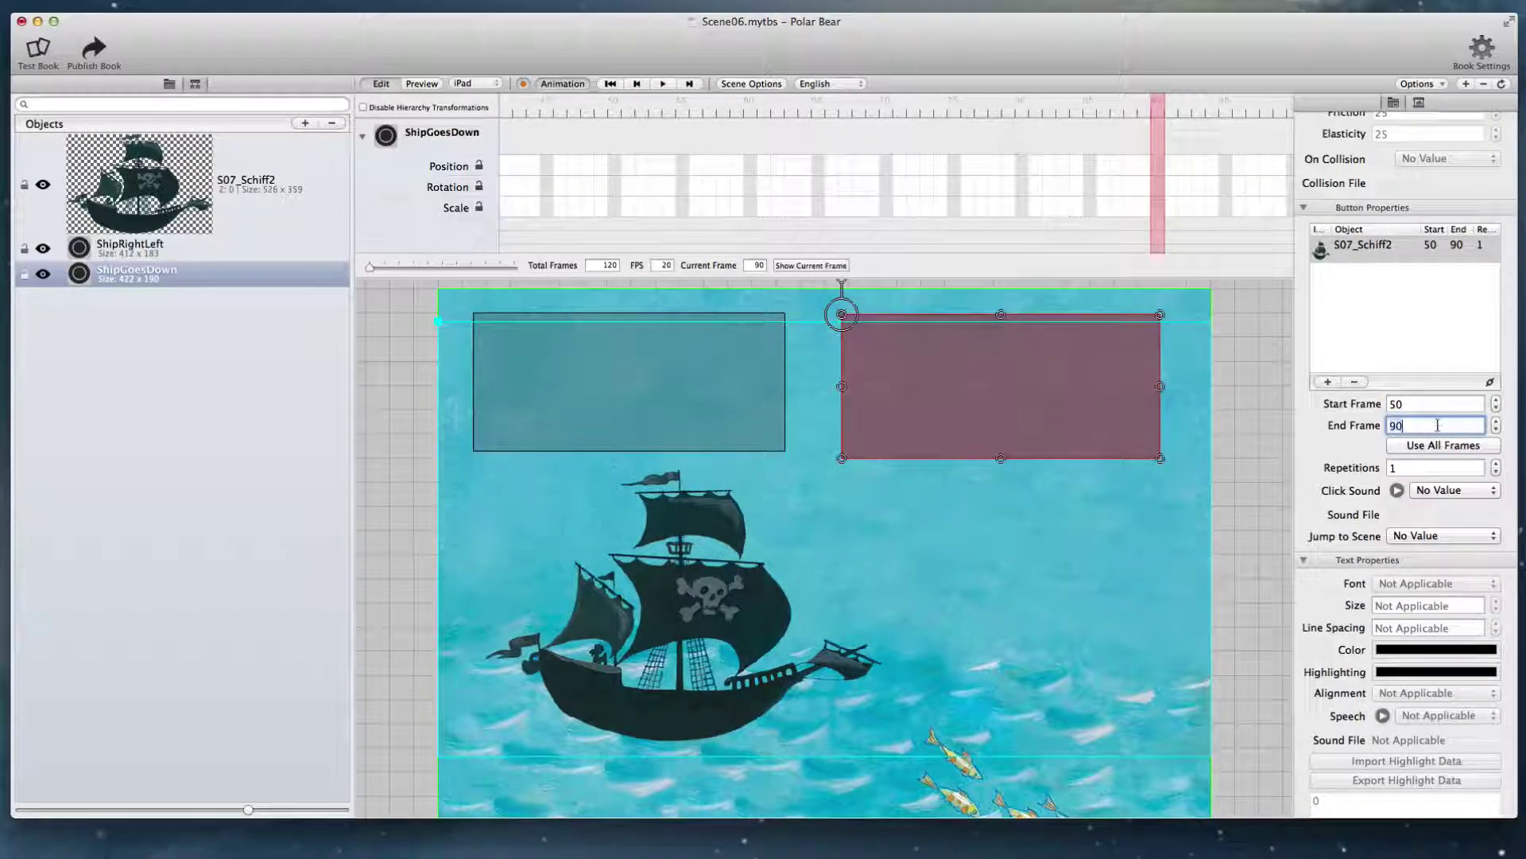
{"action": "left_click", "coordinate": [1422, 491]}
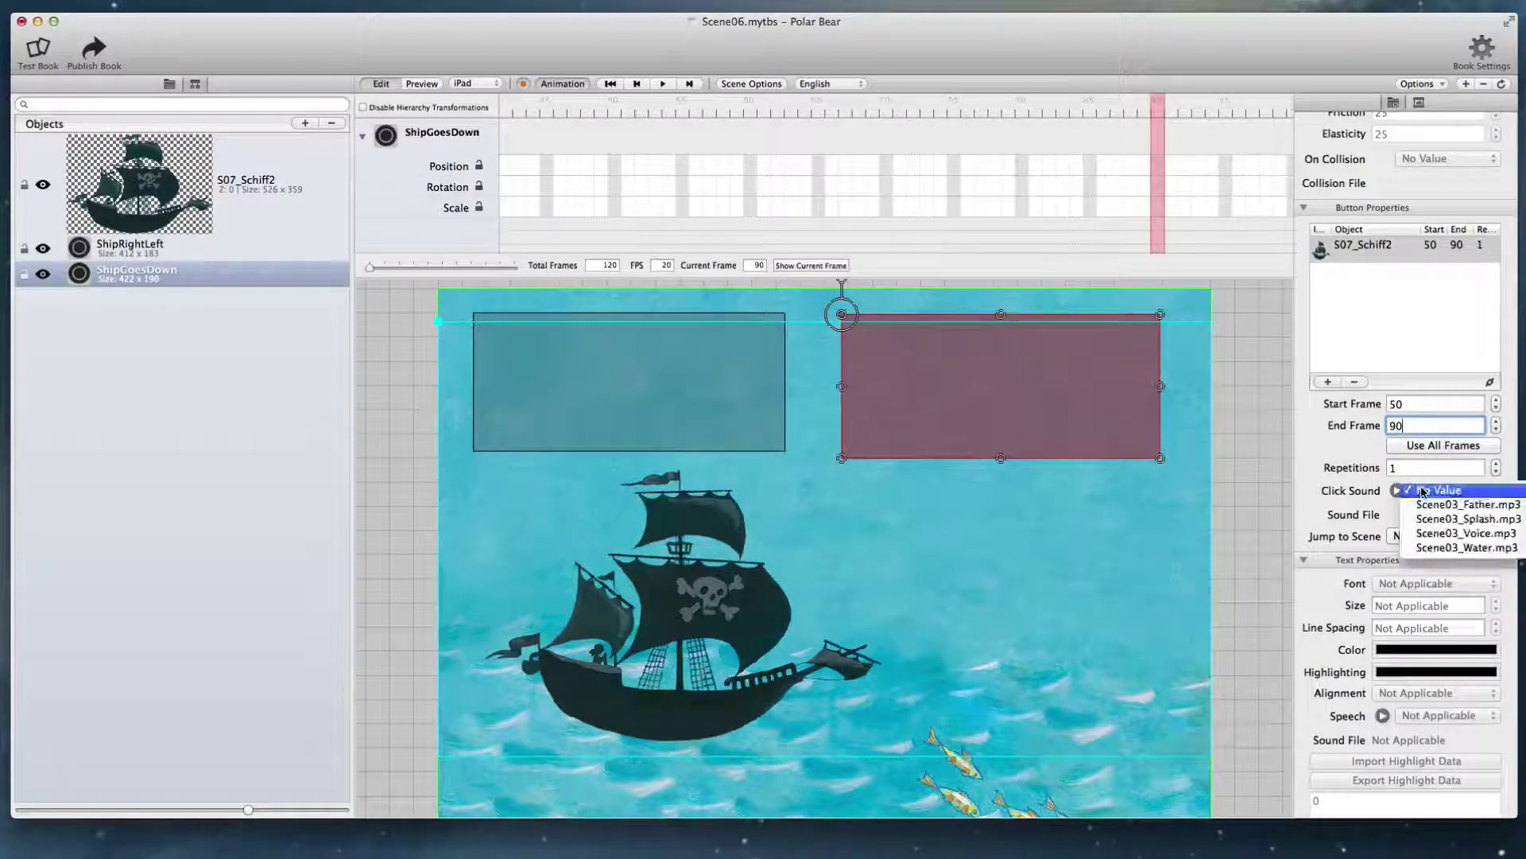
{"action": "left_click", "coordinate": [1425, 519]}
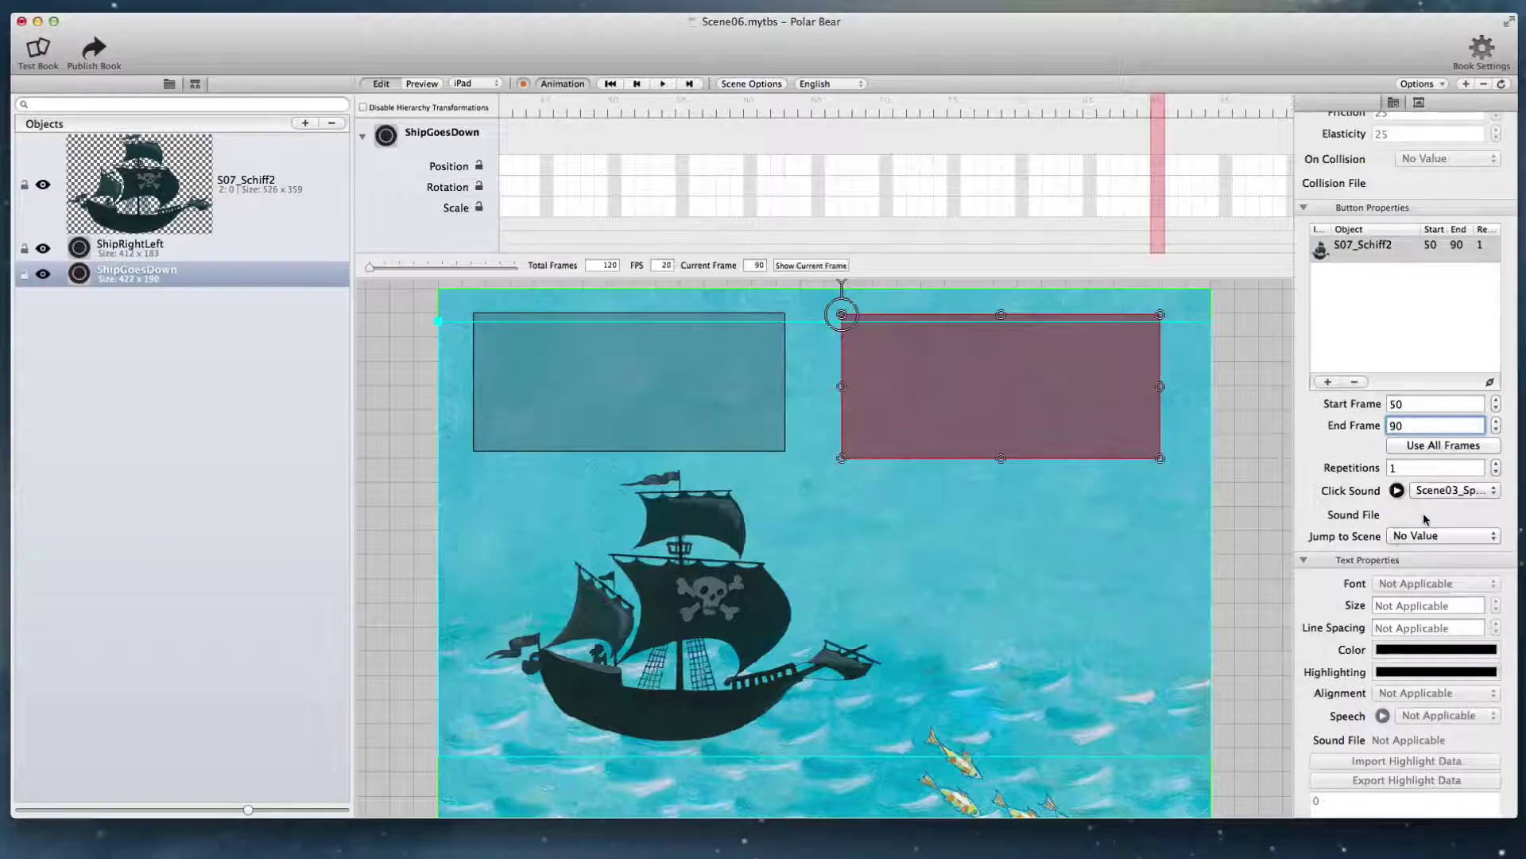
{"action": "left_click", "coordinate": [1262, 384]}
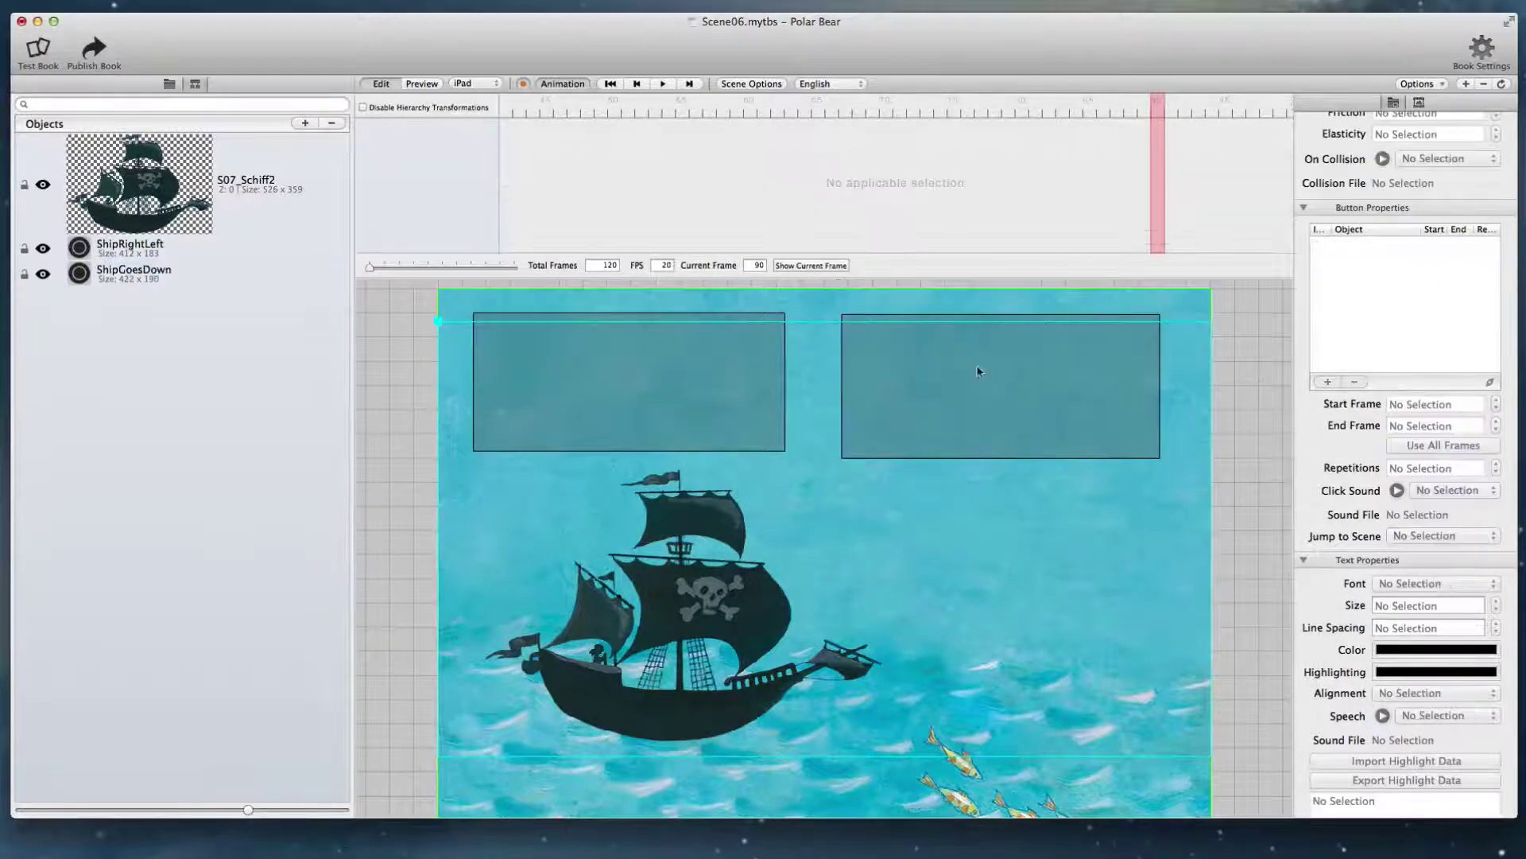
{"action": "key", "text": "super+r"}
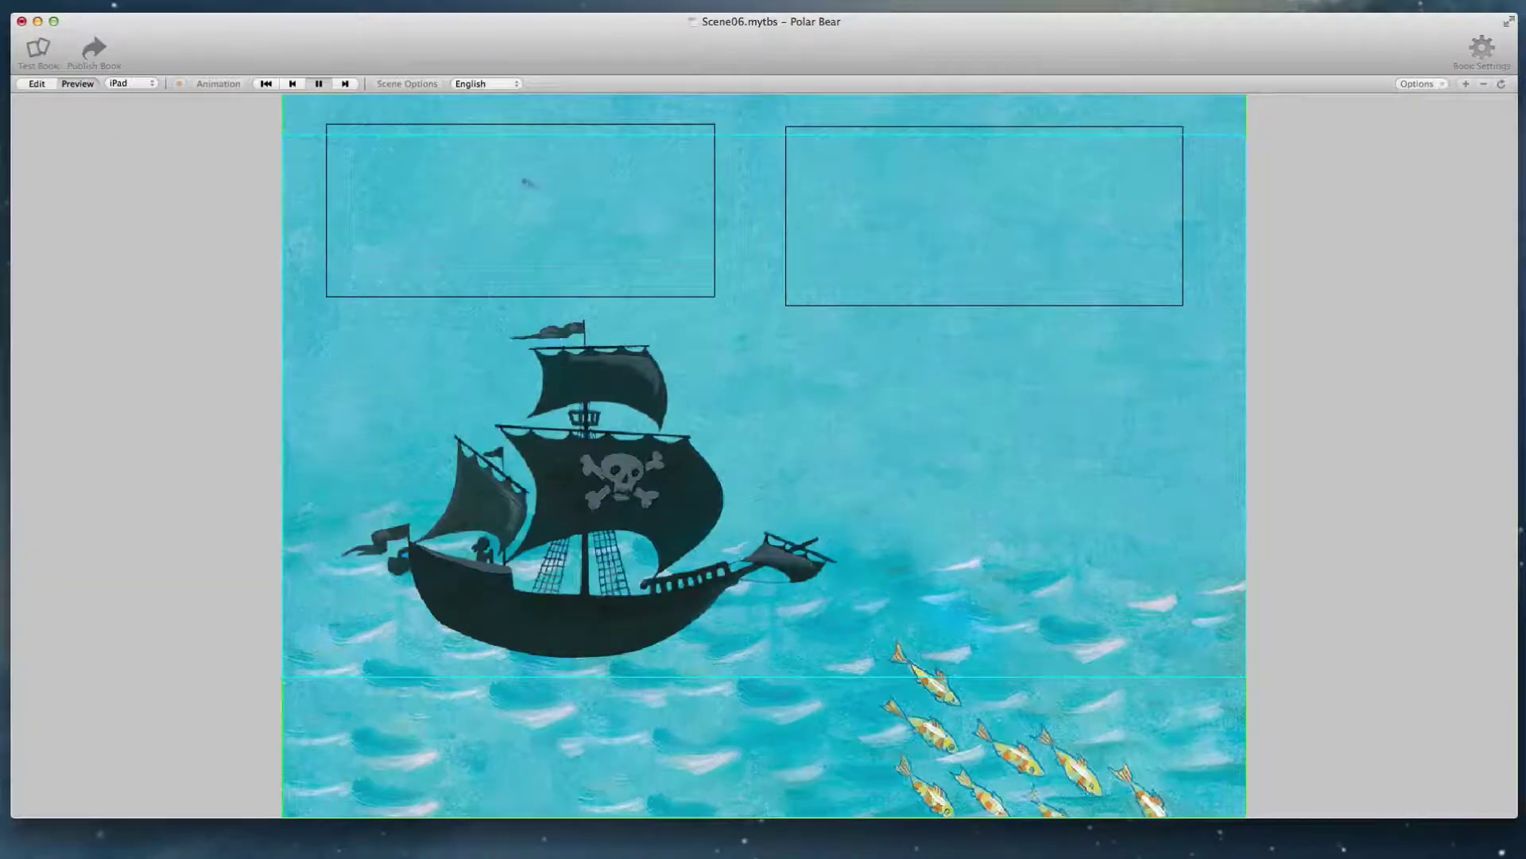
{"action": "left_click", "coordinate": [507, 172]}
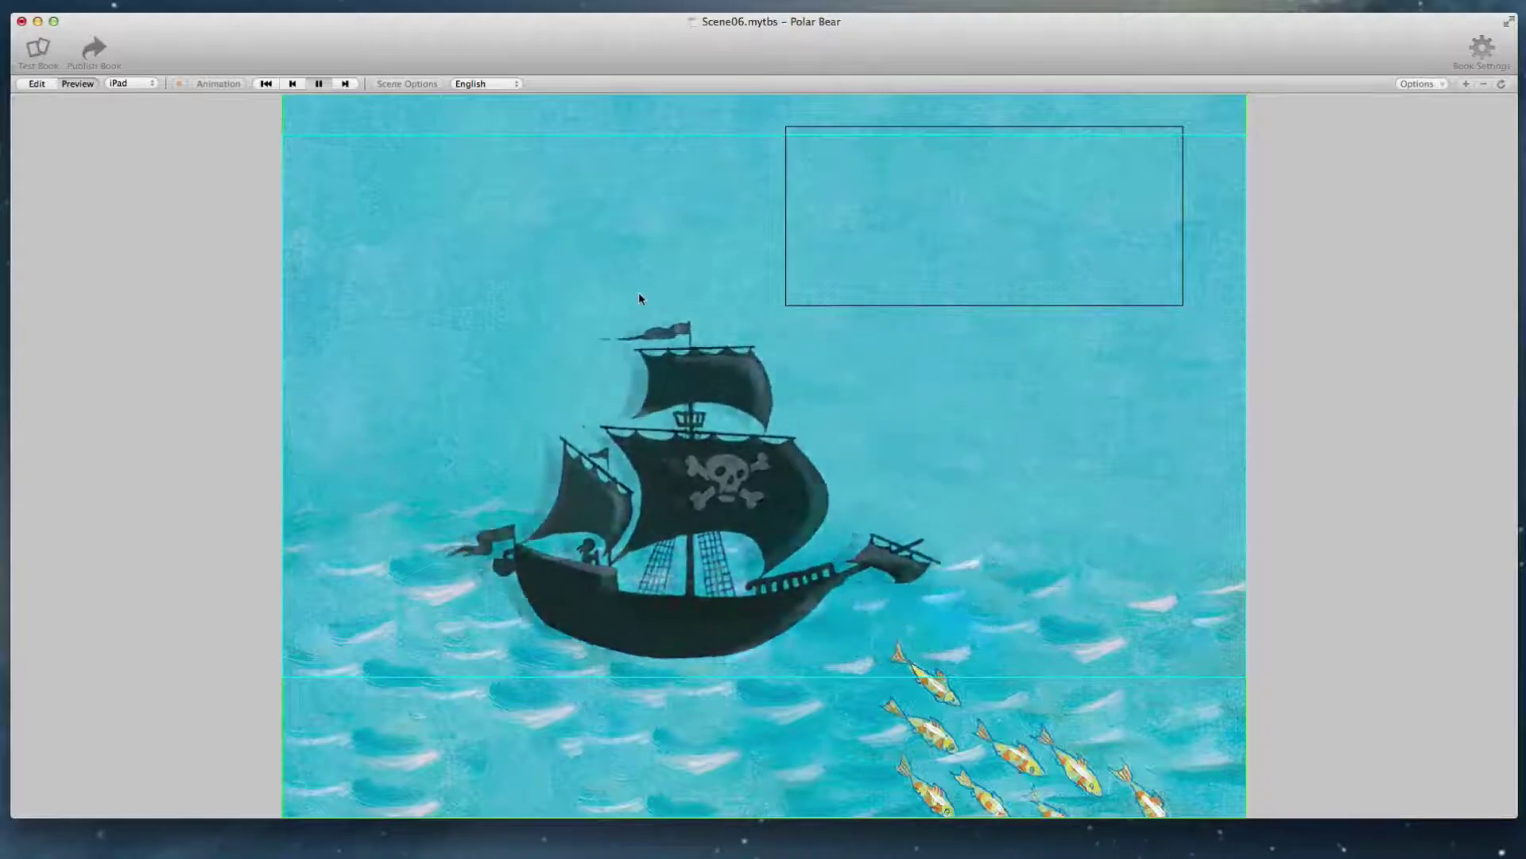
{"action": "left_click", "coordinate": [569, 230]}
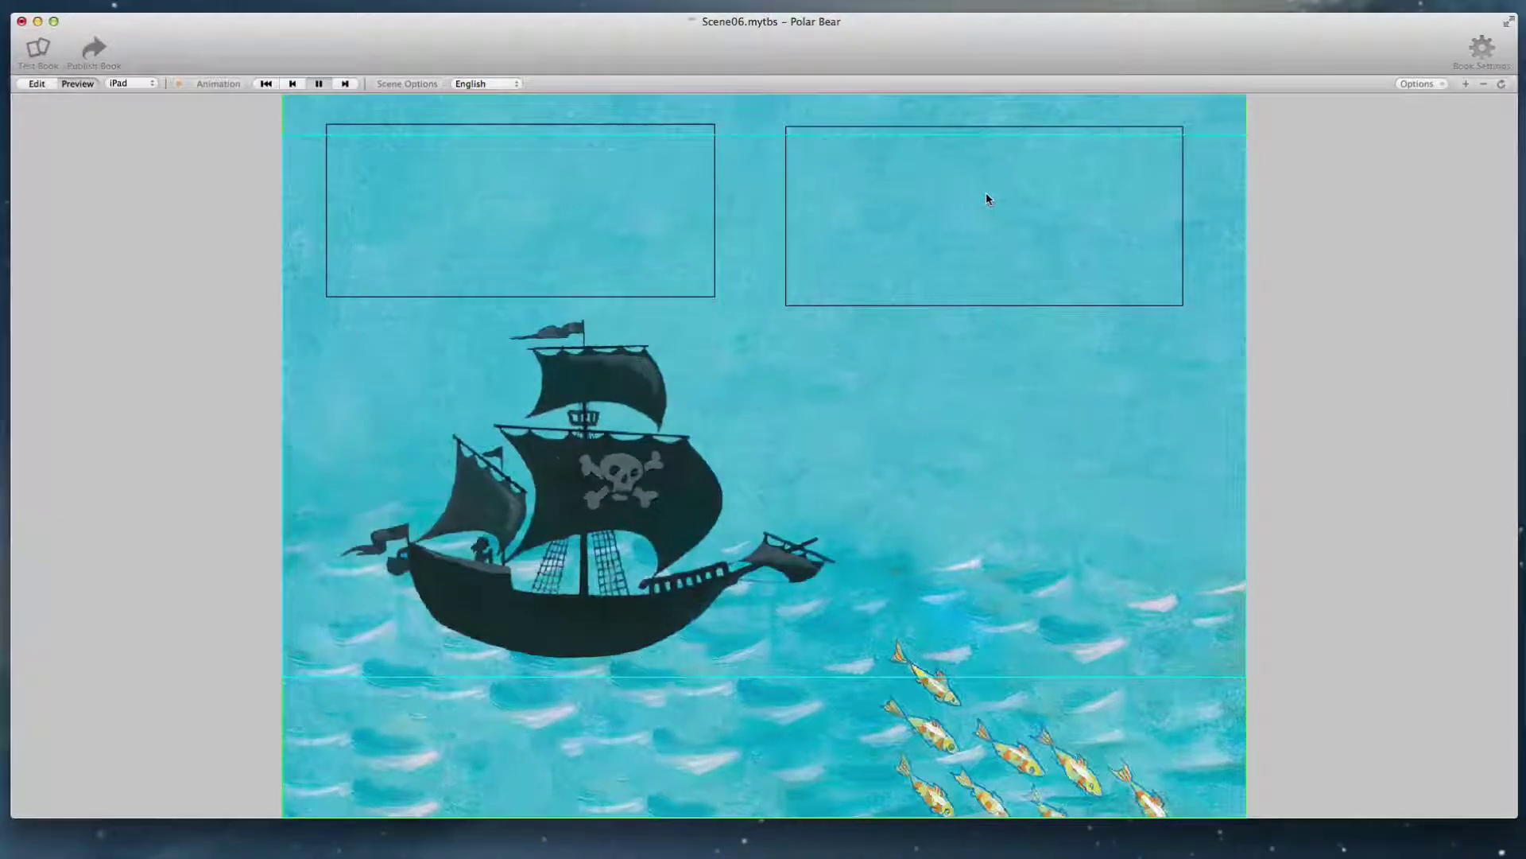
Select the ShipGoesDown button and add Position keyframes at frames 1 and 40.
{"action": "key", "text": "Escape"}
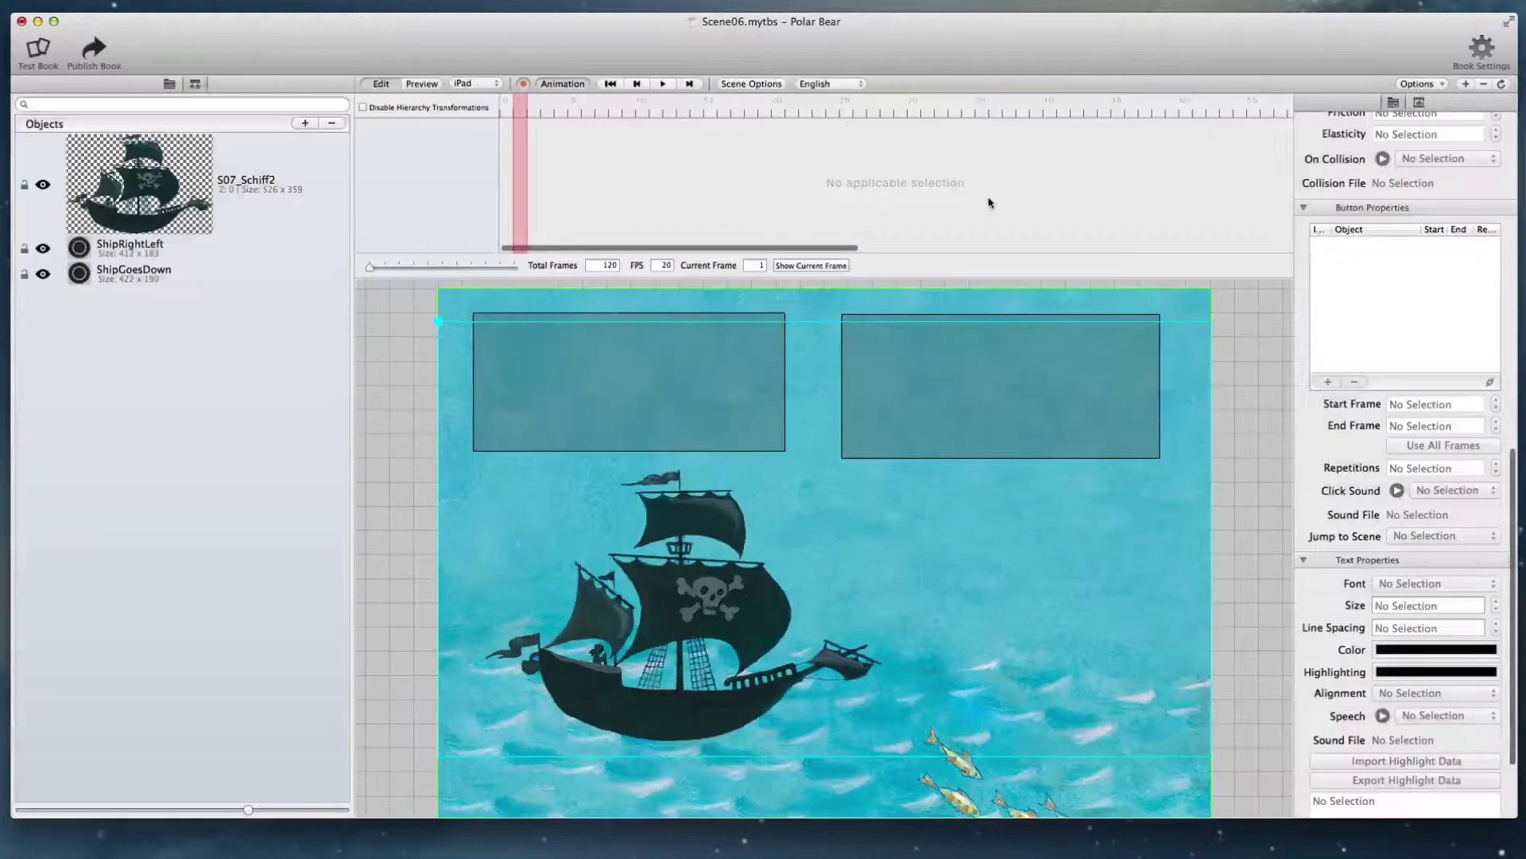
{"action": "left_click", "coordinate": [976, 377]}
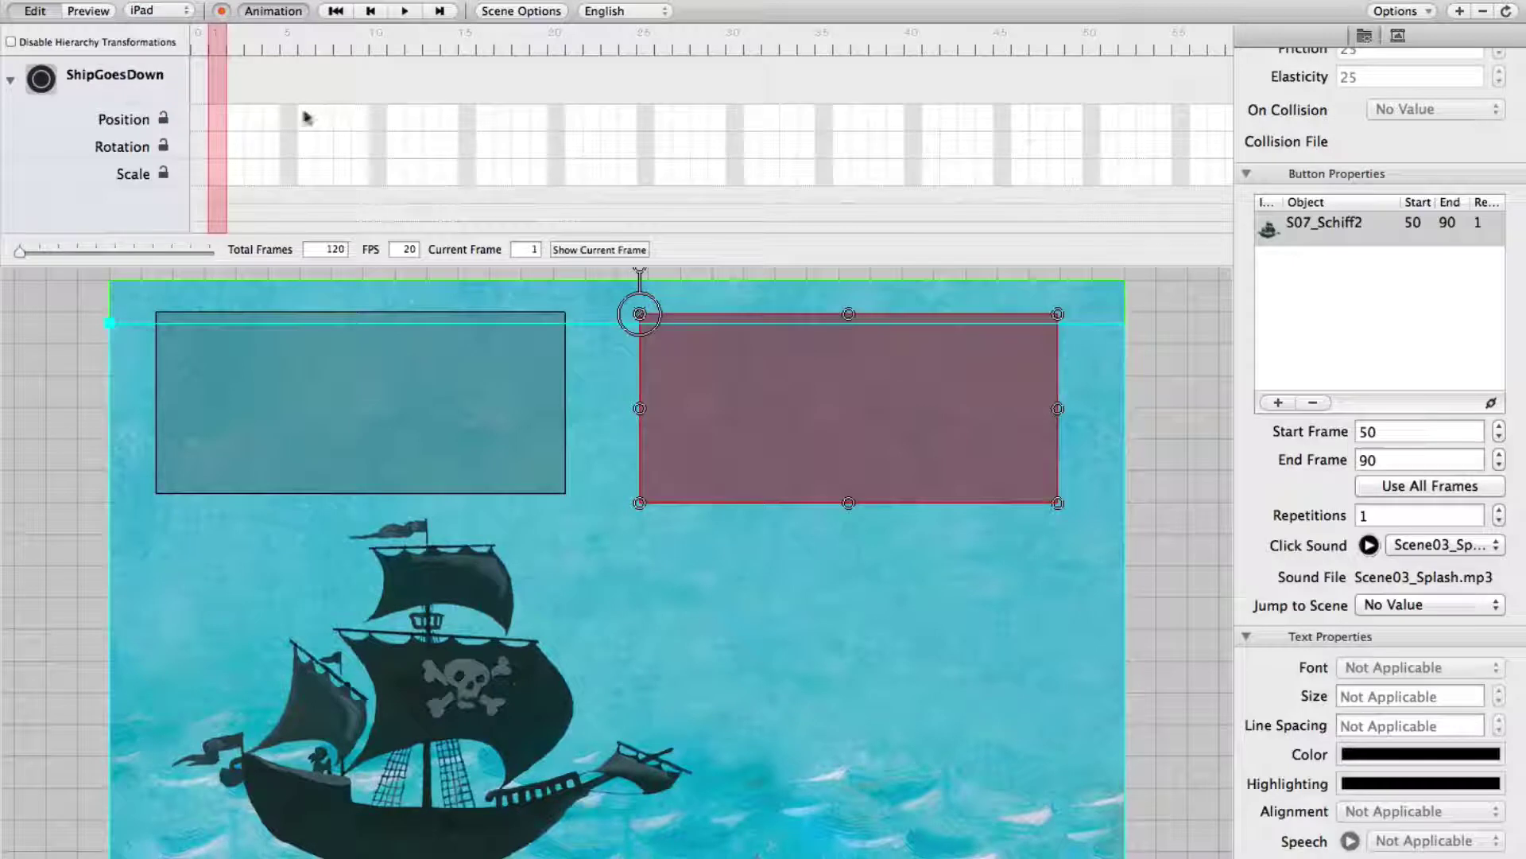
{"action": "left_click", "coordinate": [215, 119]}
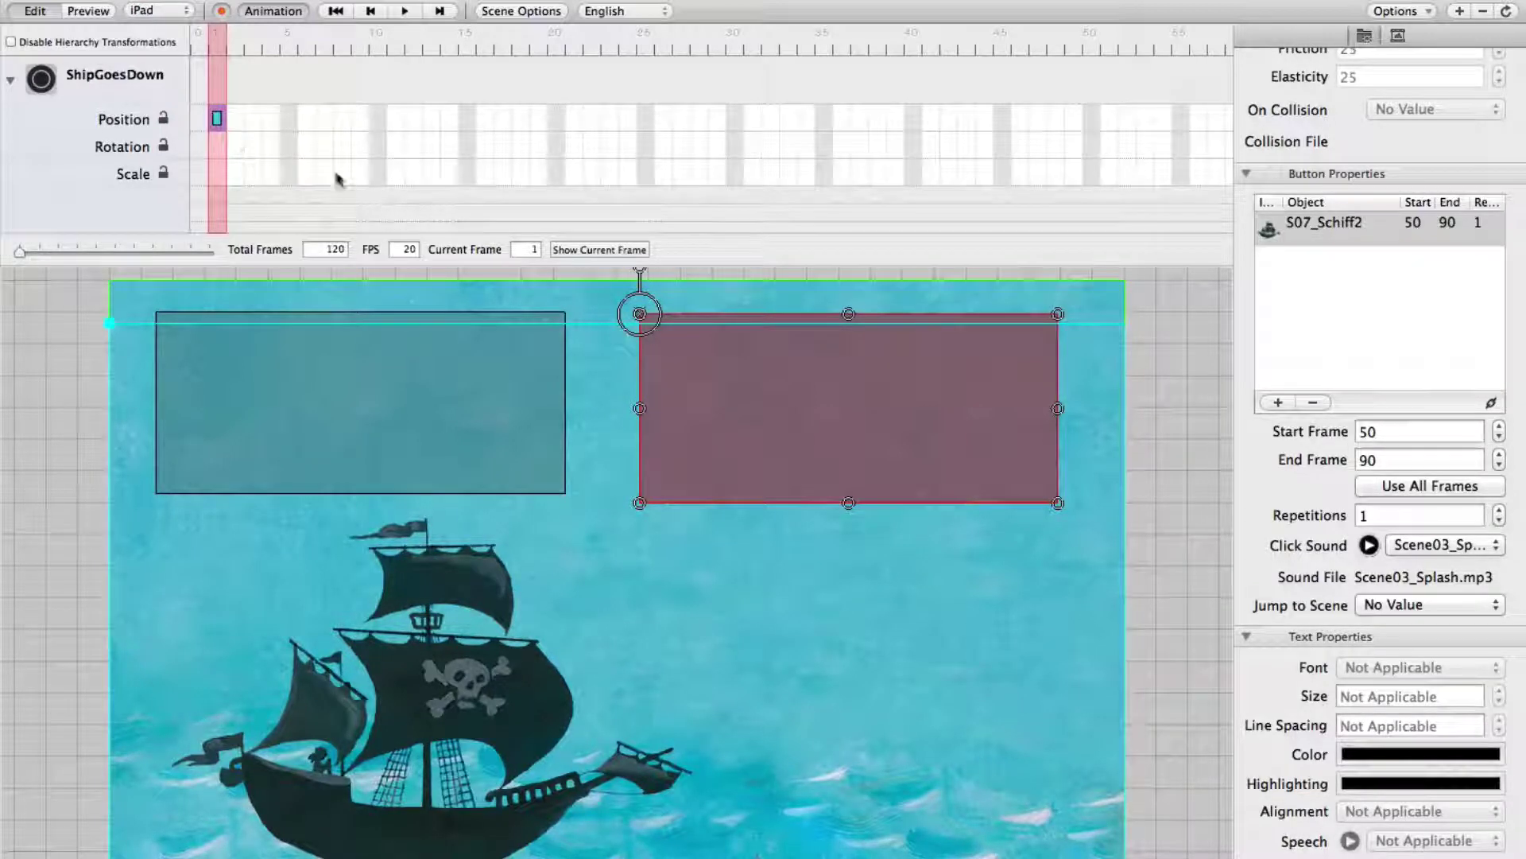
{"action": "left_click", "coordinate": [913, 119]}
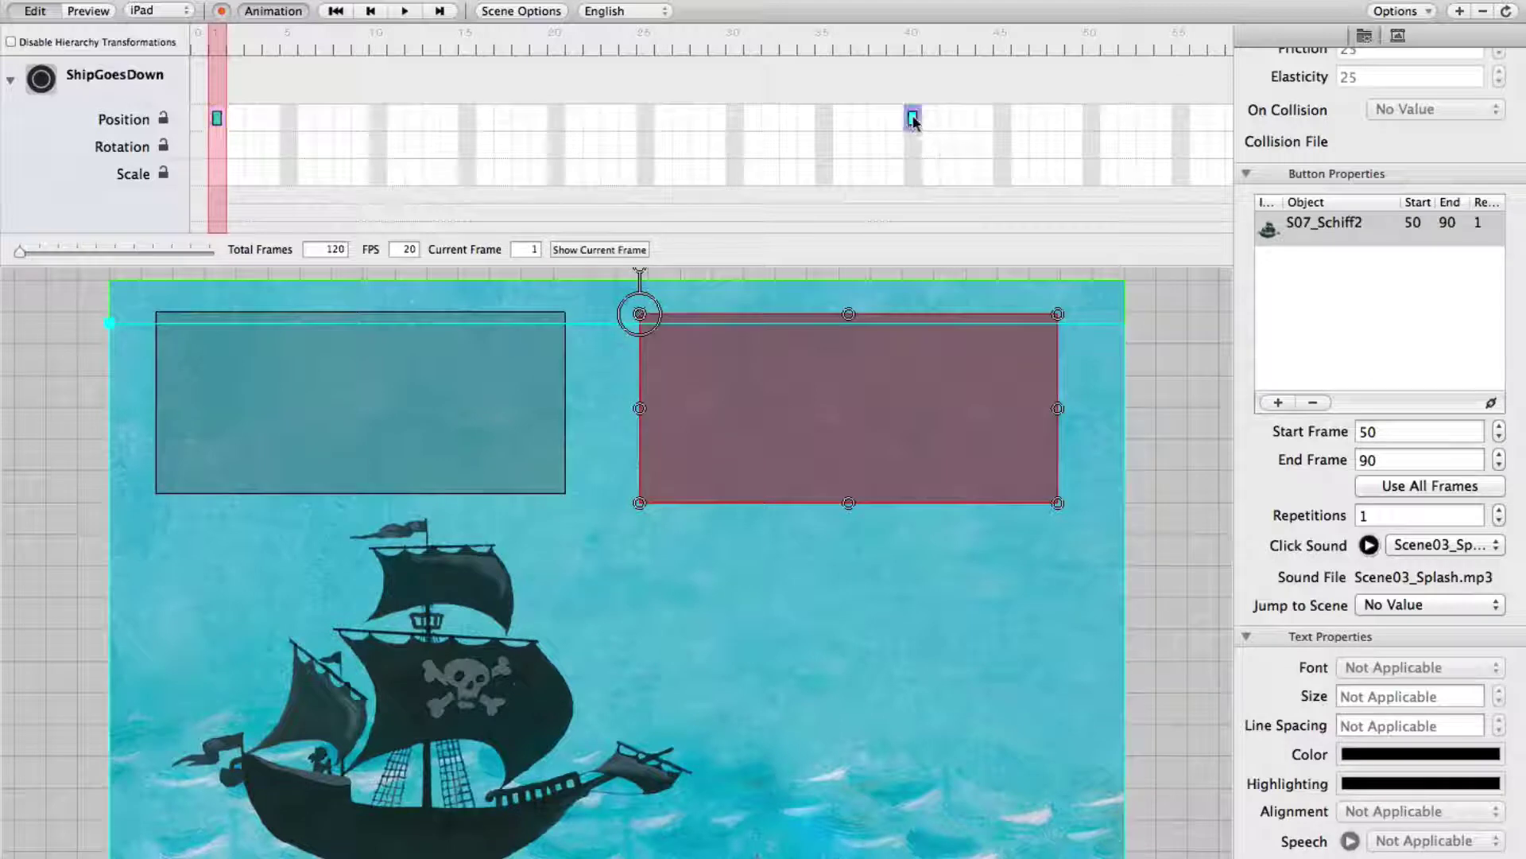
Keyframe the button off the scene's right edge at frames 2 and 39, then scrub to check.
{"action": "left_click", "coordinate": [235, 41]}
{"action": "left_click", "coordinate": [236, 118]}
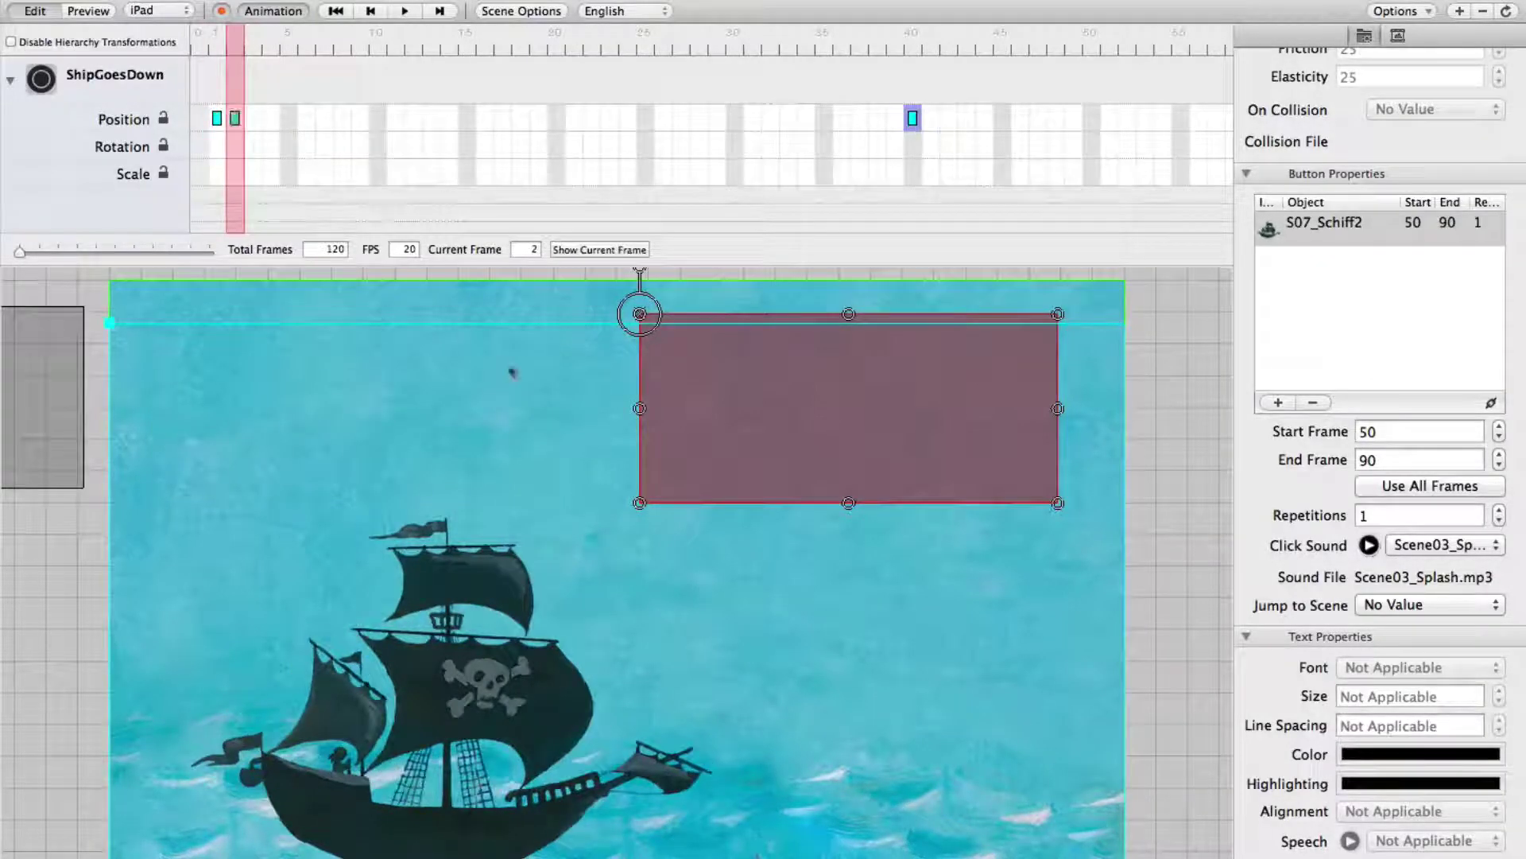
{"action": "left_click_drag", "start_coordinate": [699, 416], "coordinate": [1193, 419]}
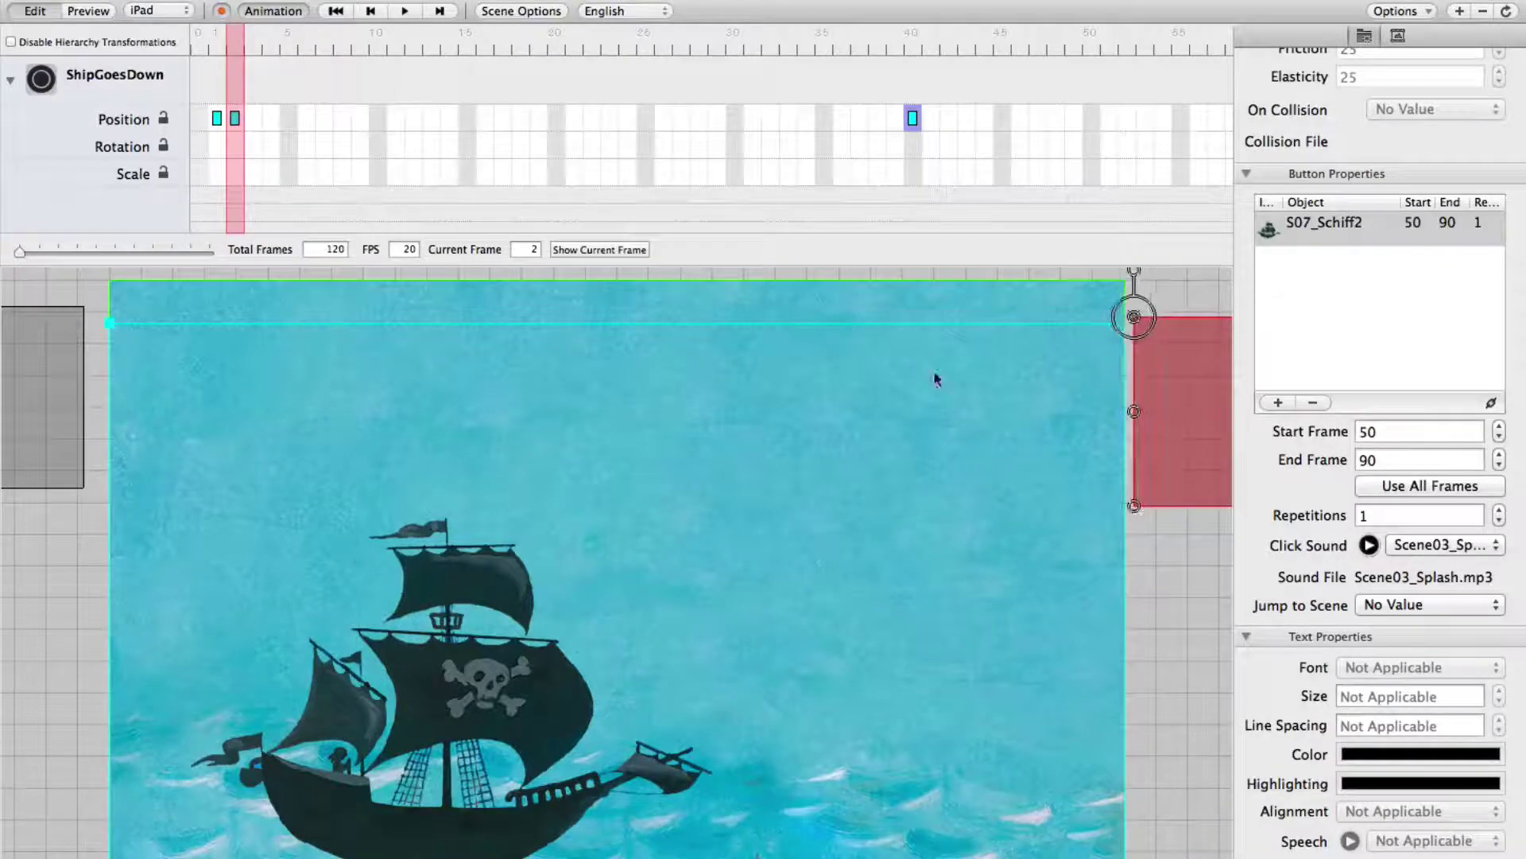
{"action": "left_click", "coordinate": [895, 118]}
{"action": "left_click", "coordinate": [232, 43]}
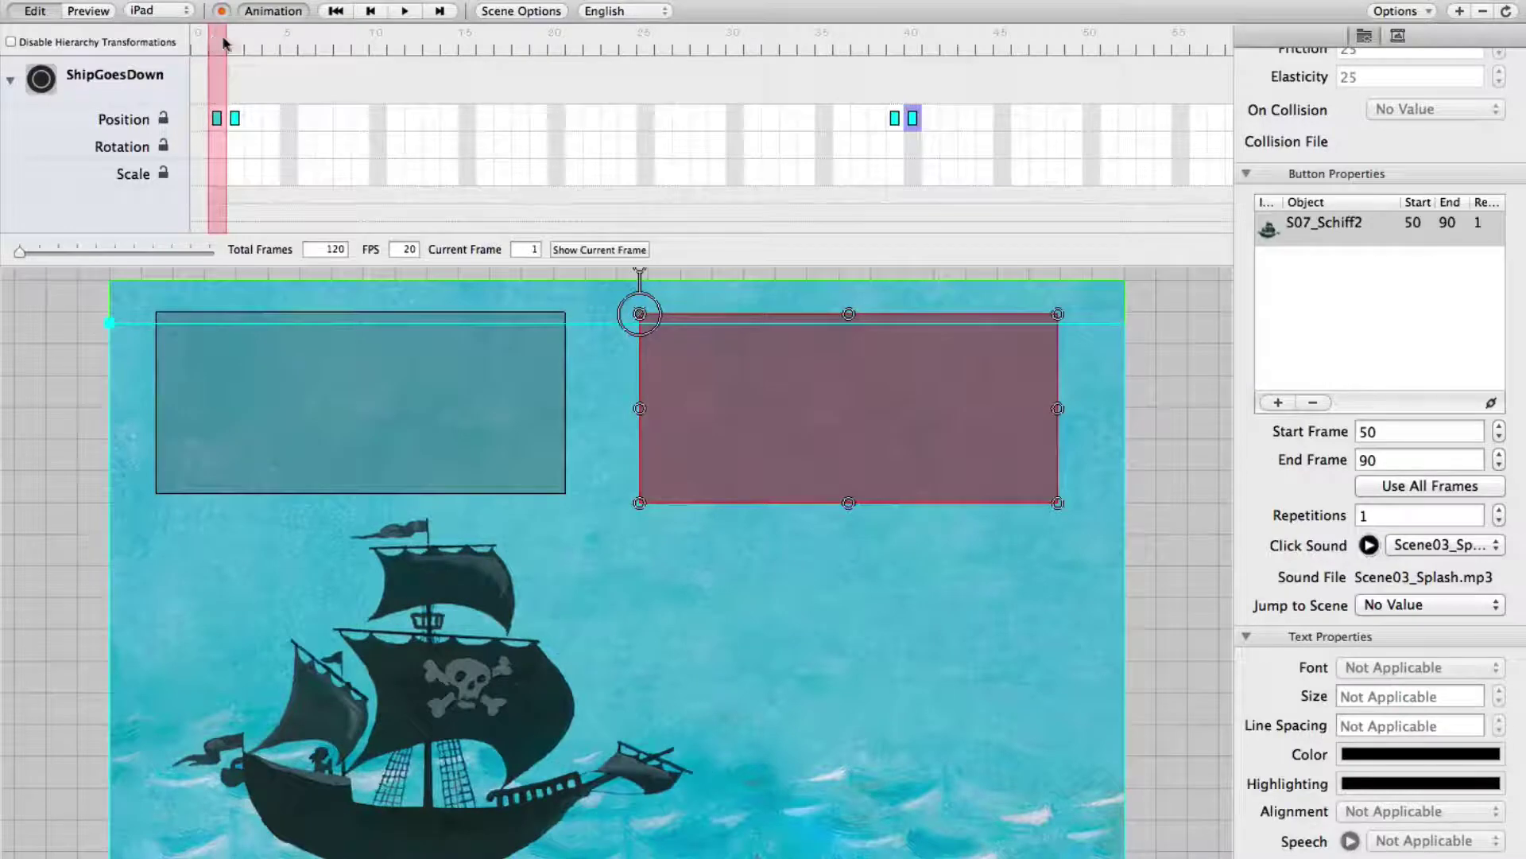
{"action": "left_click_drag", "start_coordinate": [232, 43], "coordinate": [210, 80]}
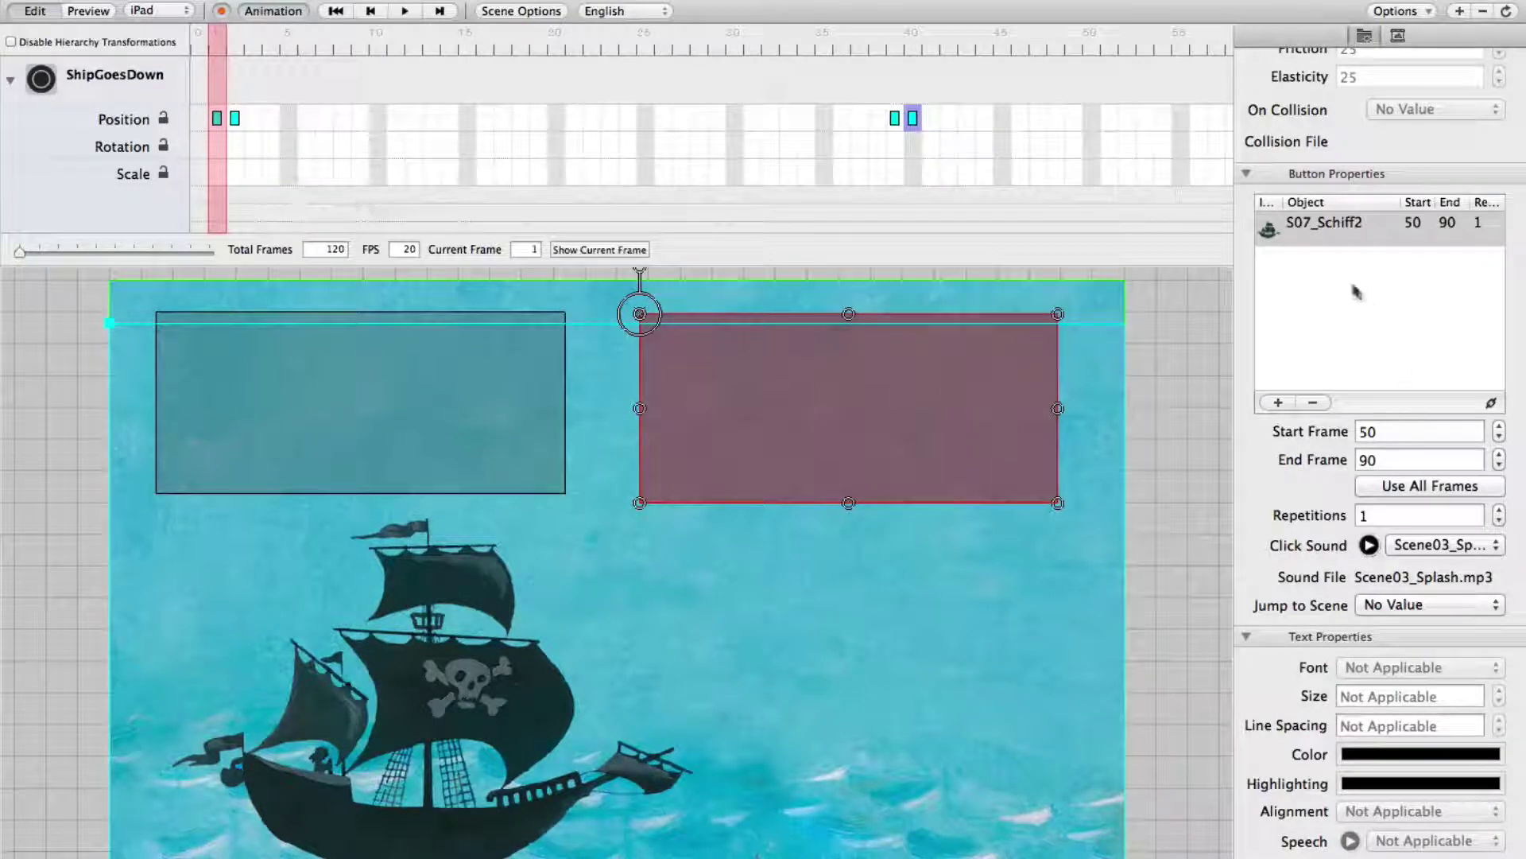
Add the ShipGoesDown animation to the button's playback list, then preview the scene and return to editing.
{"action": "left_click", "coordinate": [1279, 402]}
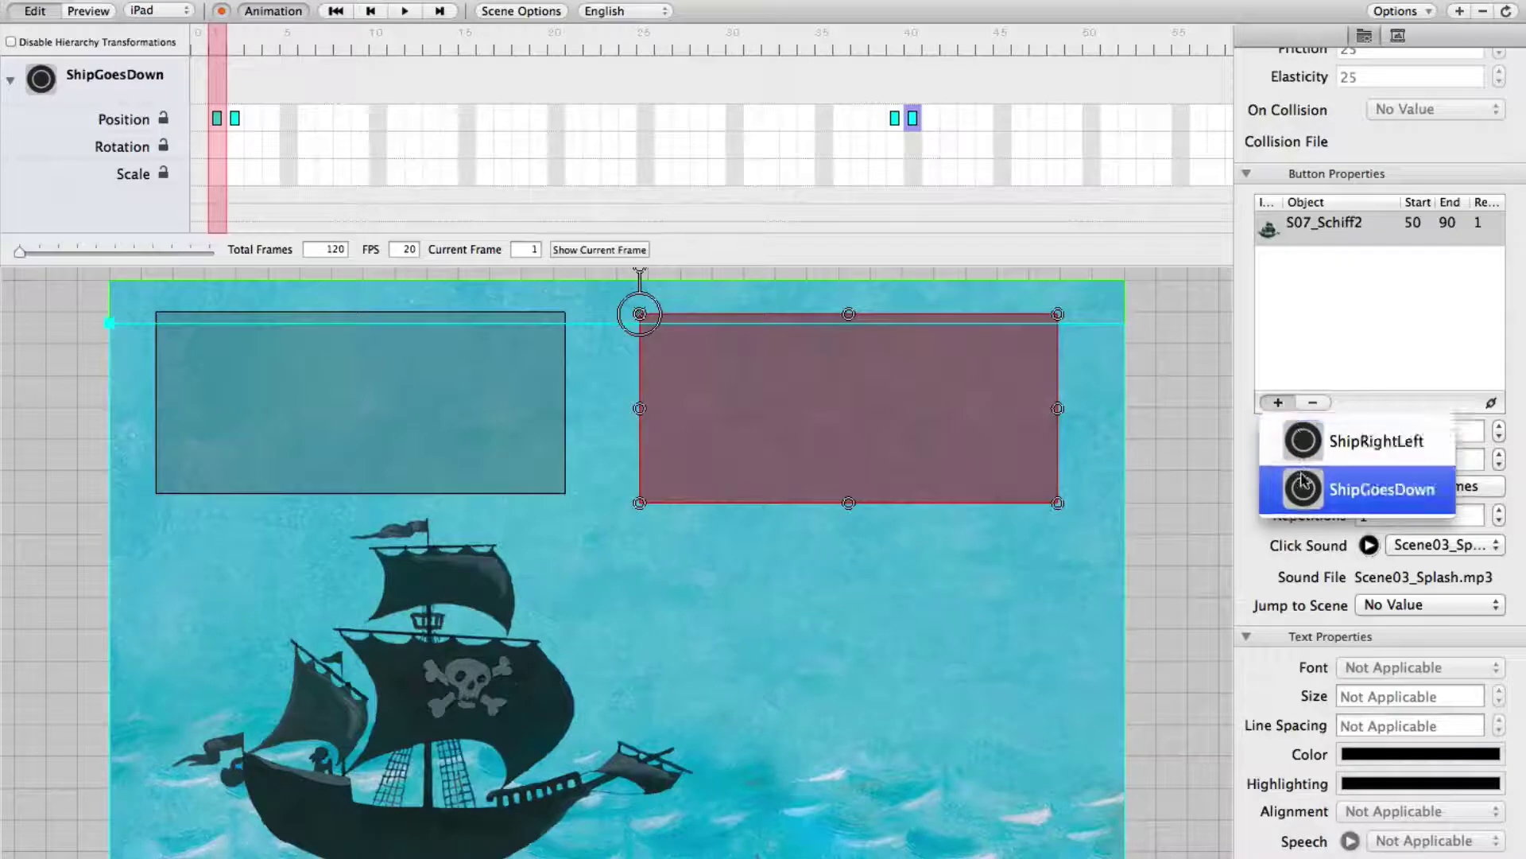
{"action": "left_click", "coordinate": [1368, 489]}
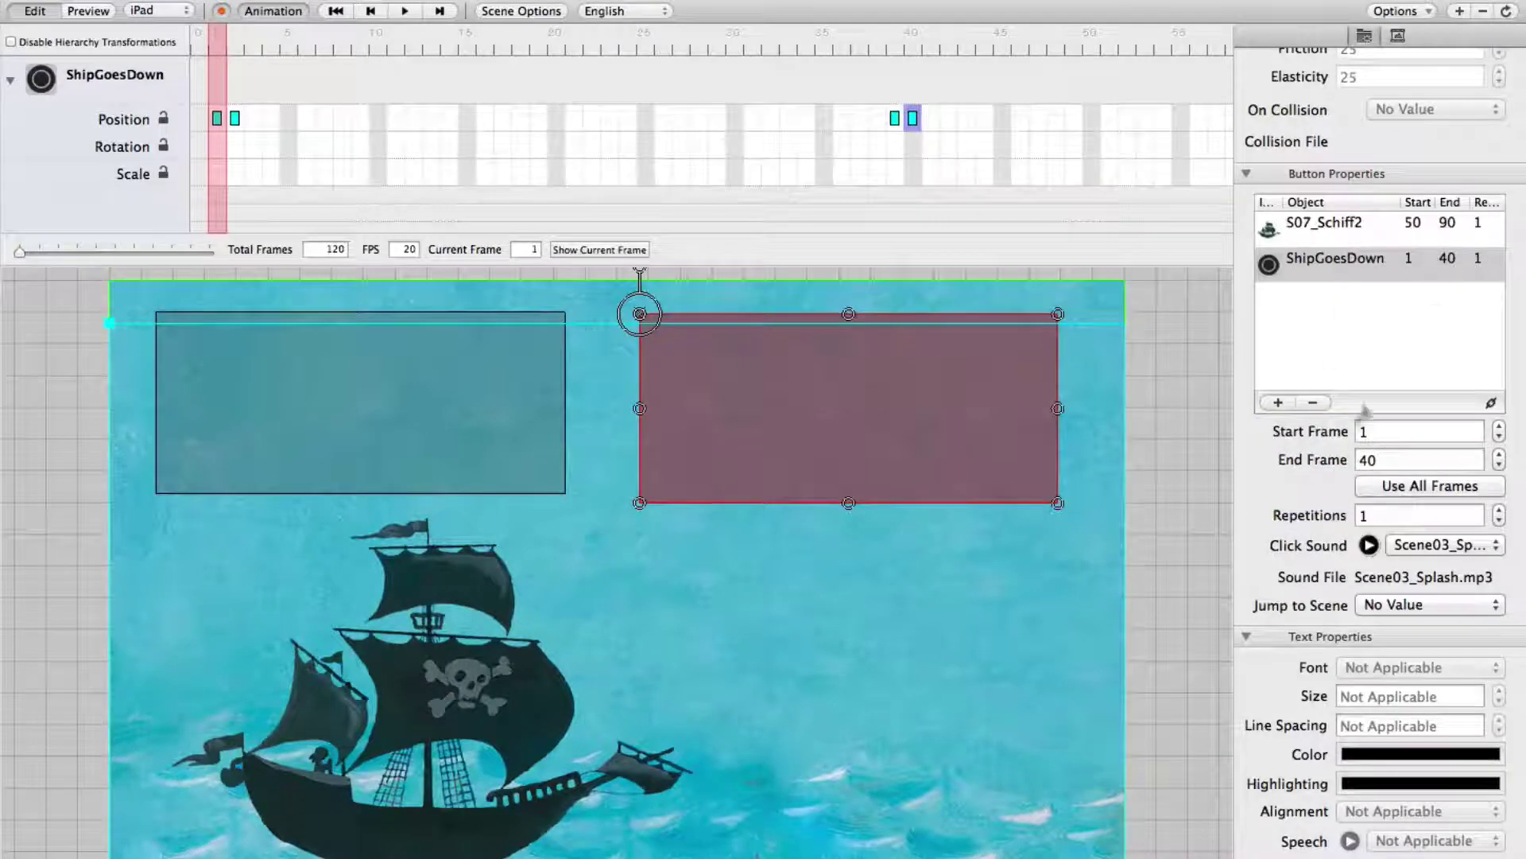
{"action": "left_click", "coordinate": [1200, 445]}
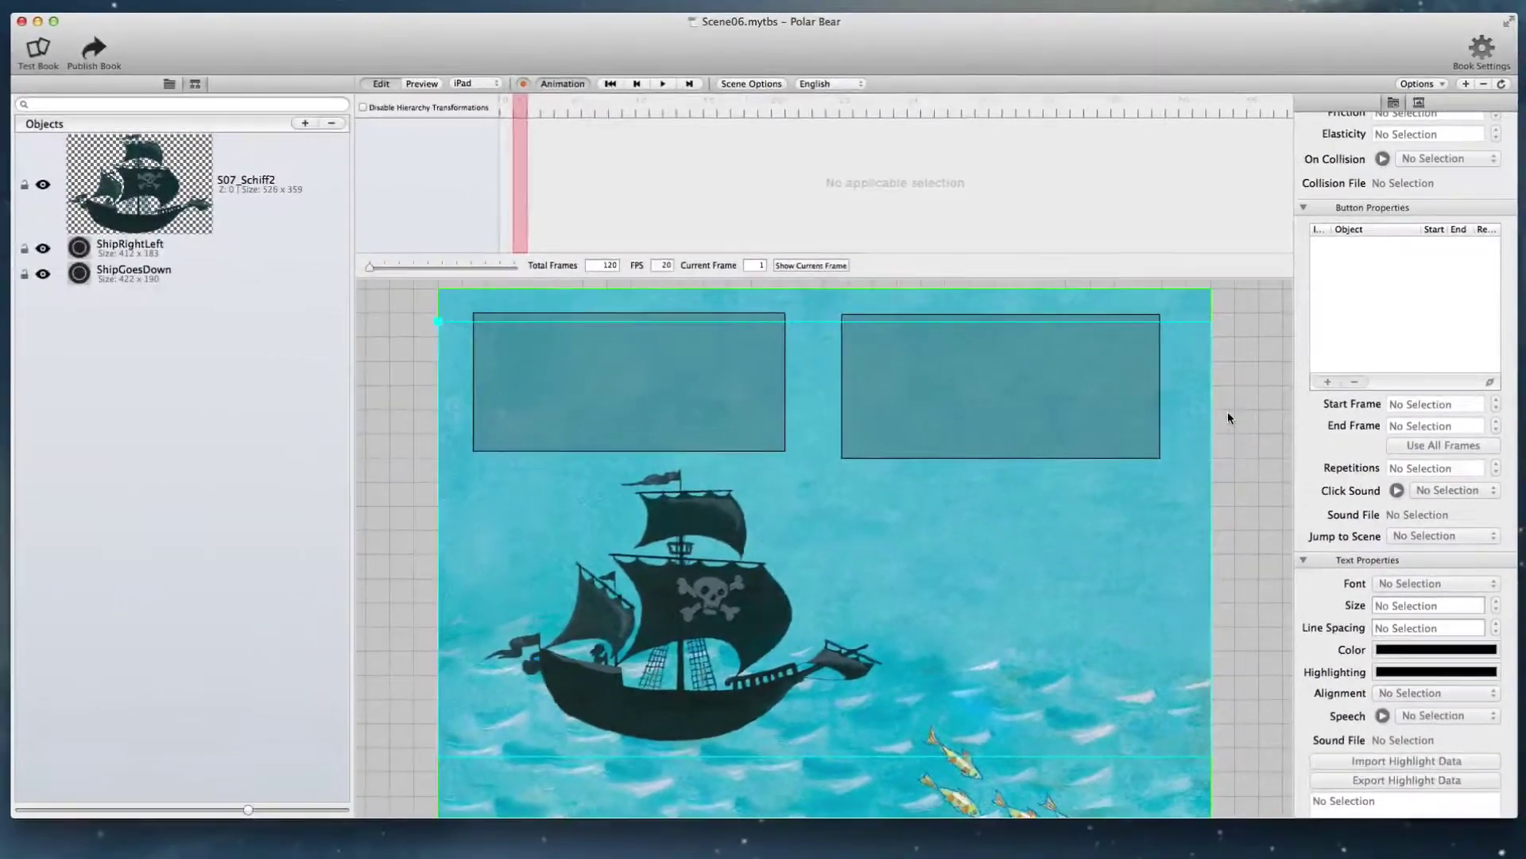
{"action": "key", "text": "super+r"}
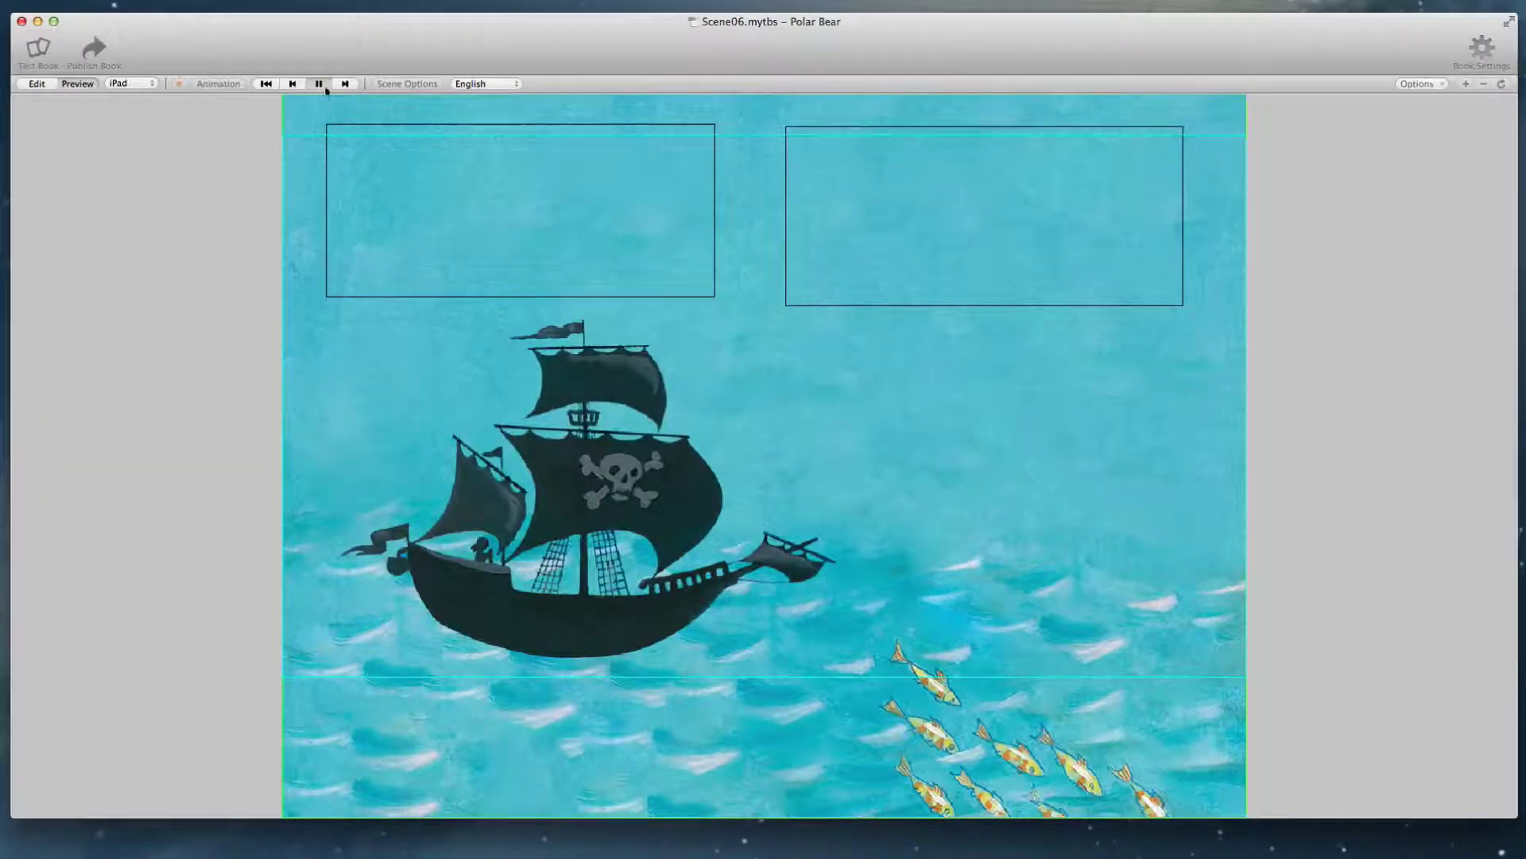
{"action": "key", "text": "Escape"}
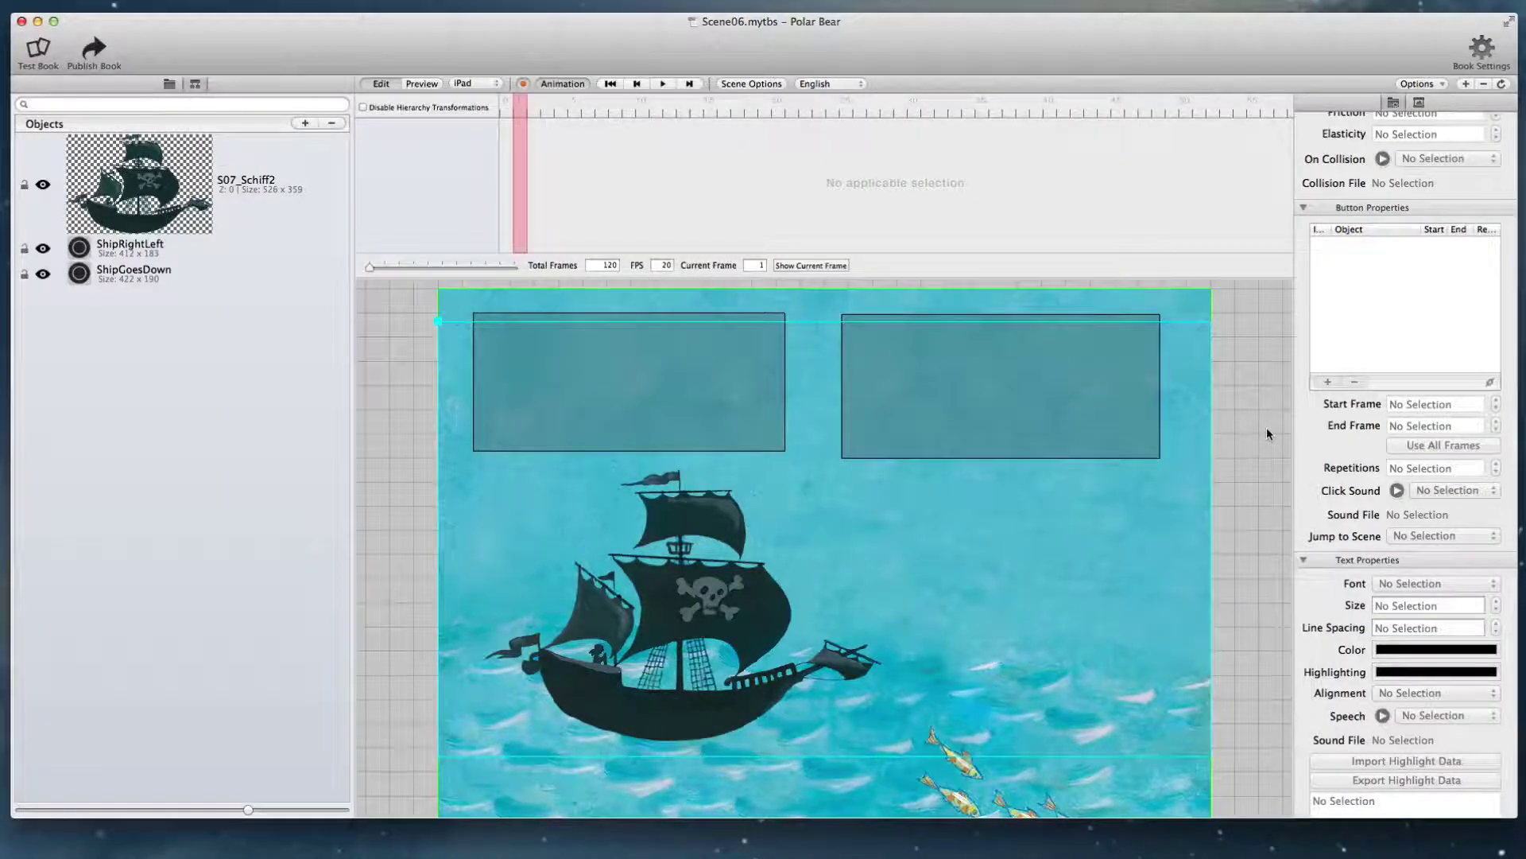
Move ShipGoesDown's two return Position keyframes from frames 39–40 to frames 79–80.
{"action": "left_click", "coordinate": [658, 381]}
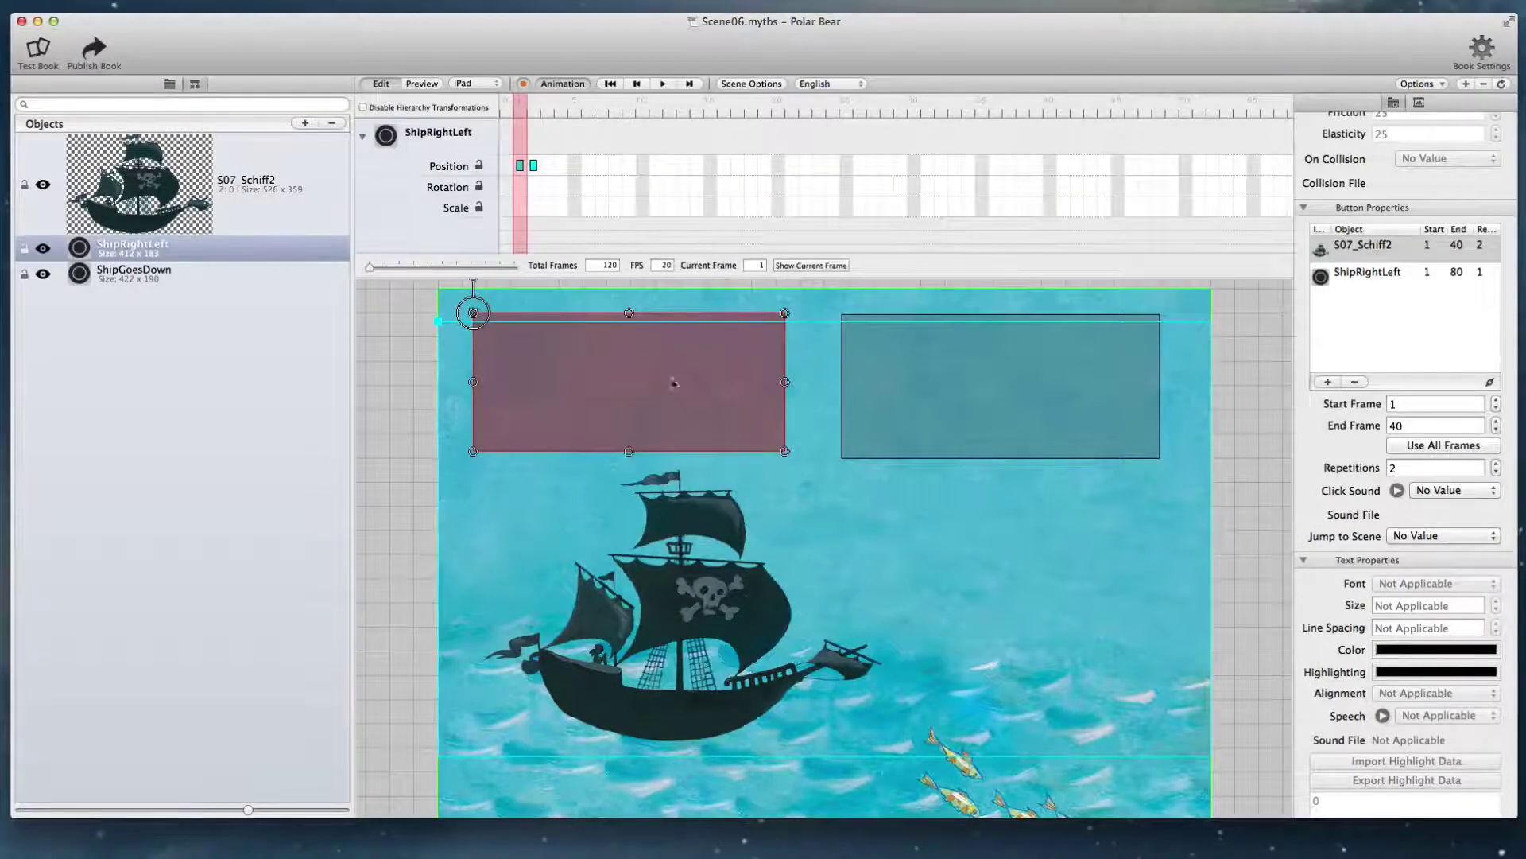
{"action": "left_click", "coordinate": [955, 372]}
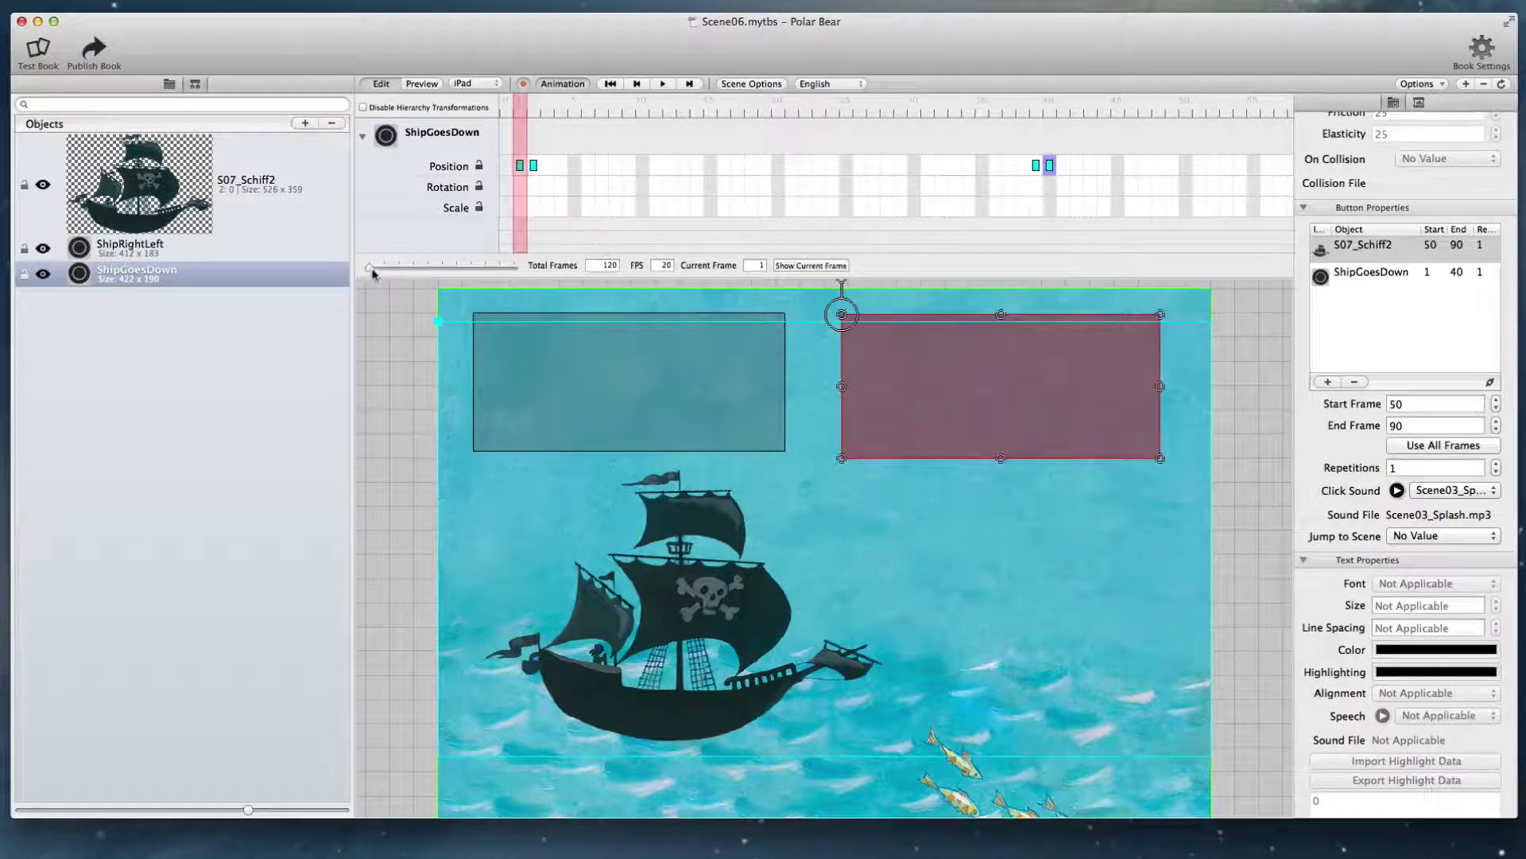
{"action": "mouse_move", "coordinate": [371, 271]}
{"action": "left_mouse_down"}
{"action": "mouse_move", "coordinate": [401, 271]}
{"action": "mouse_move", "coordinate": [384, 271]}
{"action": "left_mouse_up"}
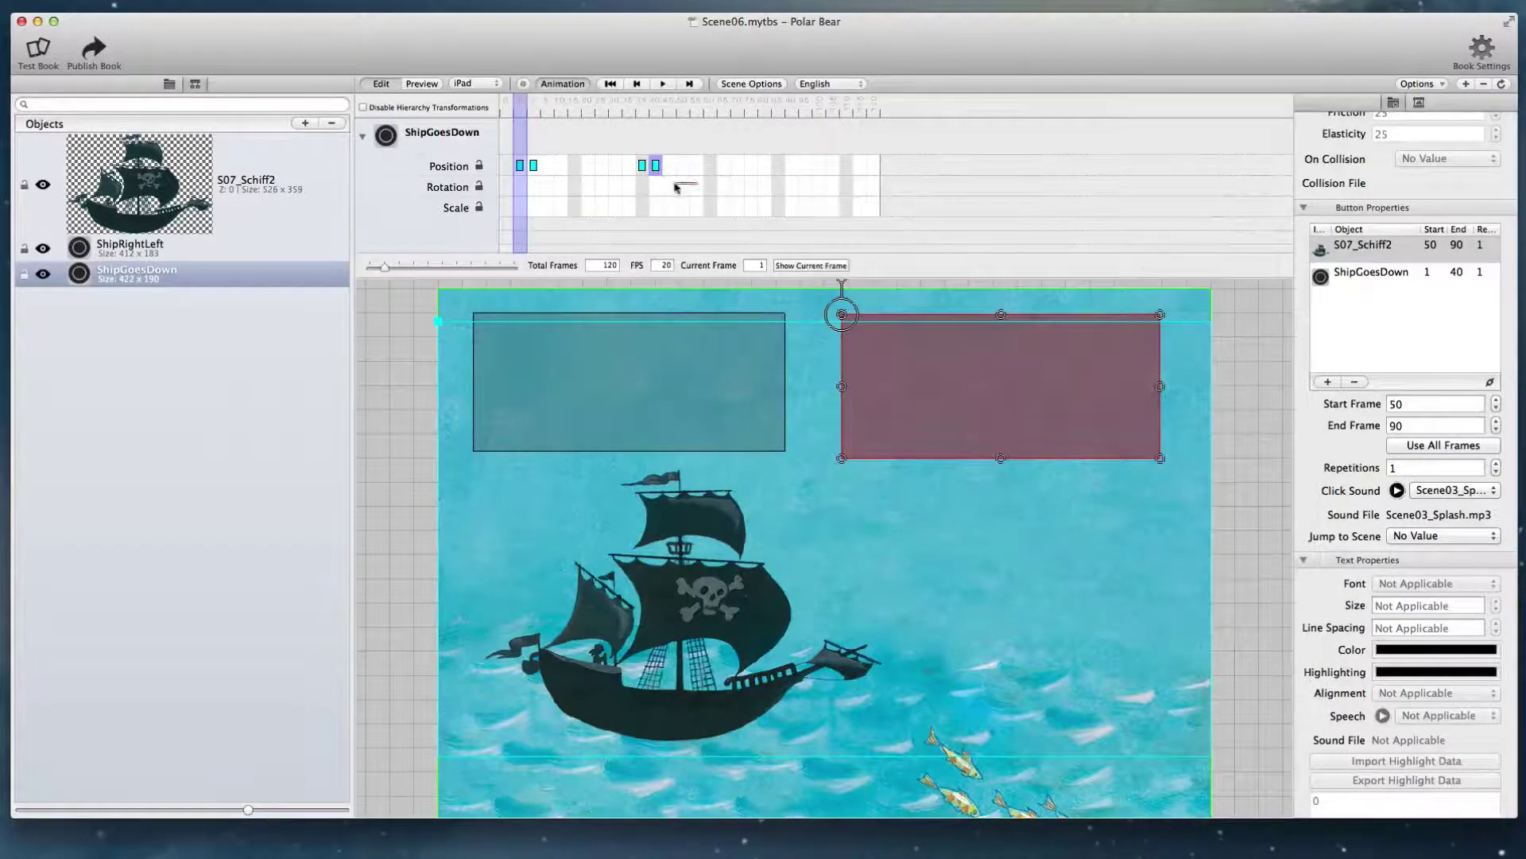
{"action": "left_click_drag", "start_coordinate": [698, 185], "coordinate": [624, 154]}
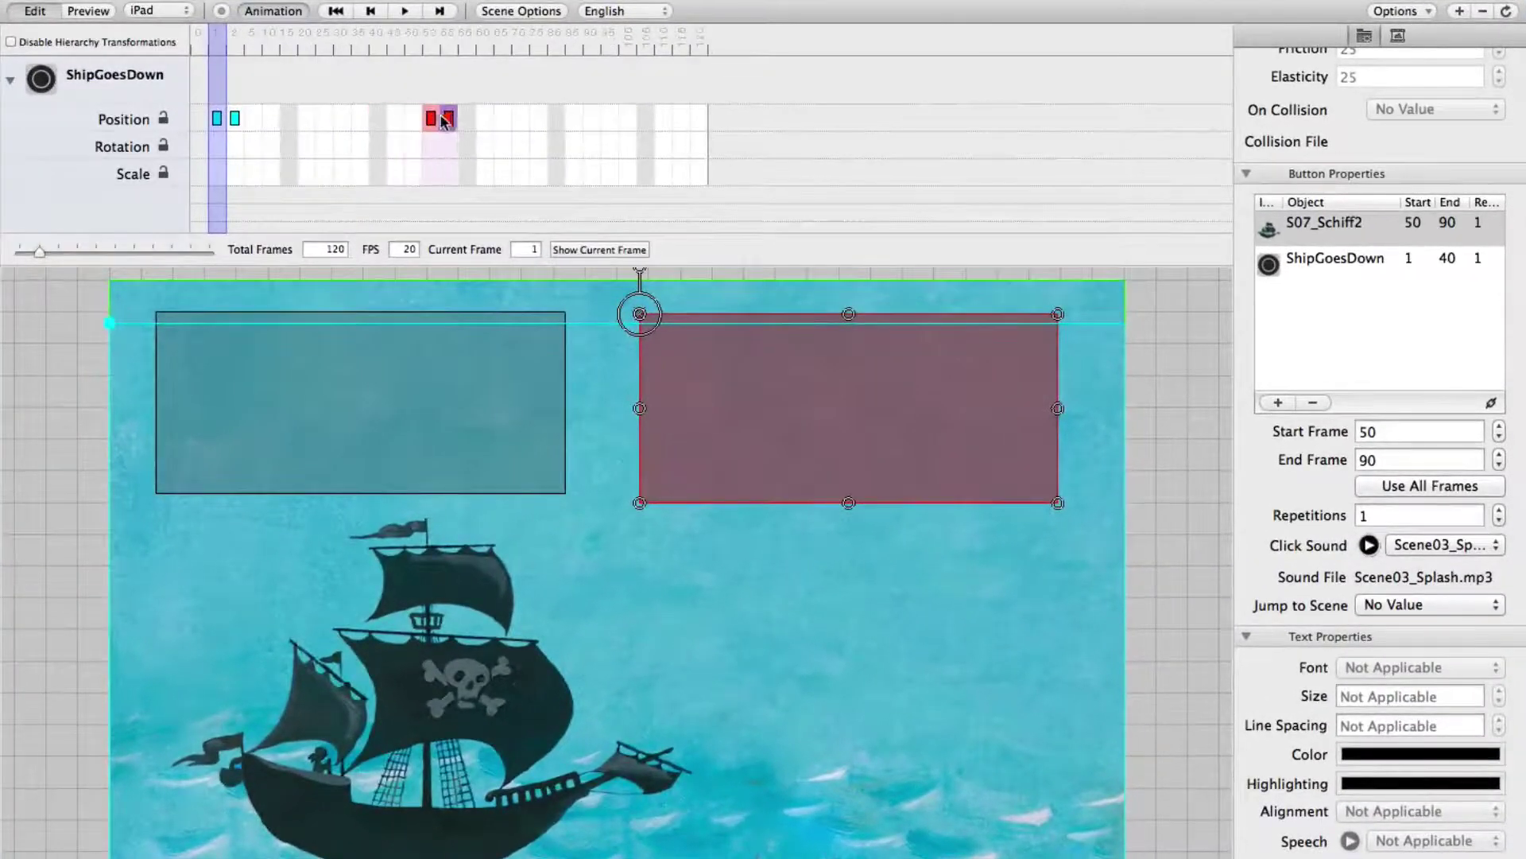
{"action": "left_click_drag", "start_coordinate": [443, 121], "coordinate": [518, 119]}
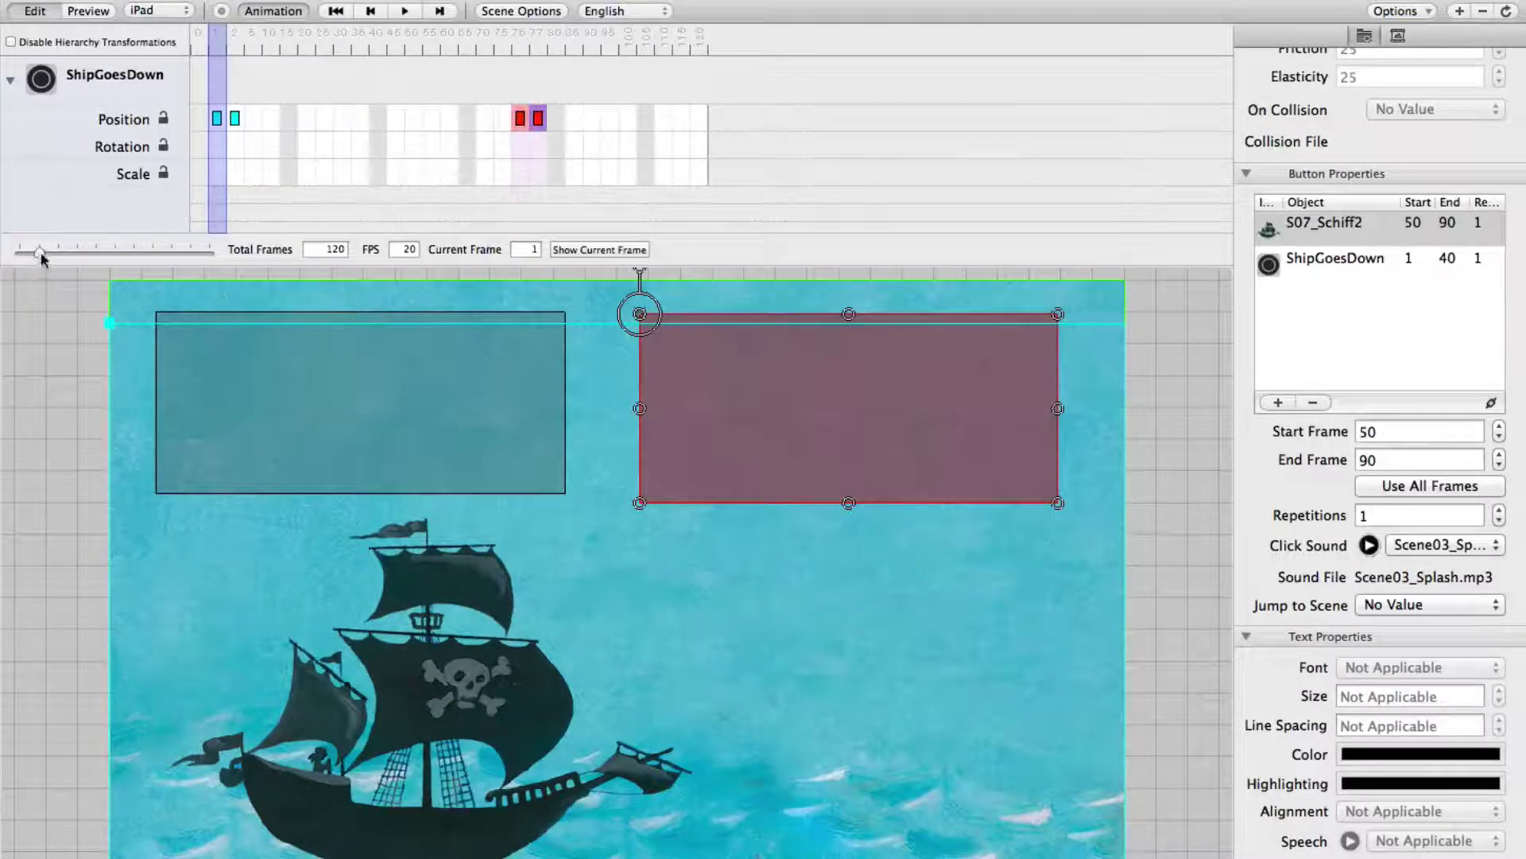
{"action": "left_click_drag", "start_coordinate": [38, 252], "coordinate": [20, 252]}
{"action": "scroll", "coordinate": [690, 150], "scroll_direction": "right", "scroll_amount": 10}
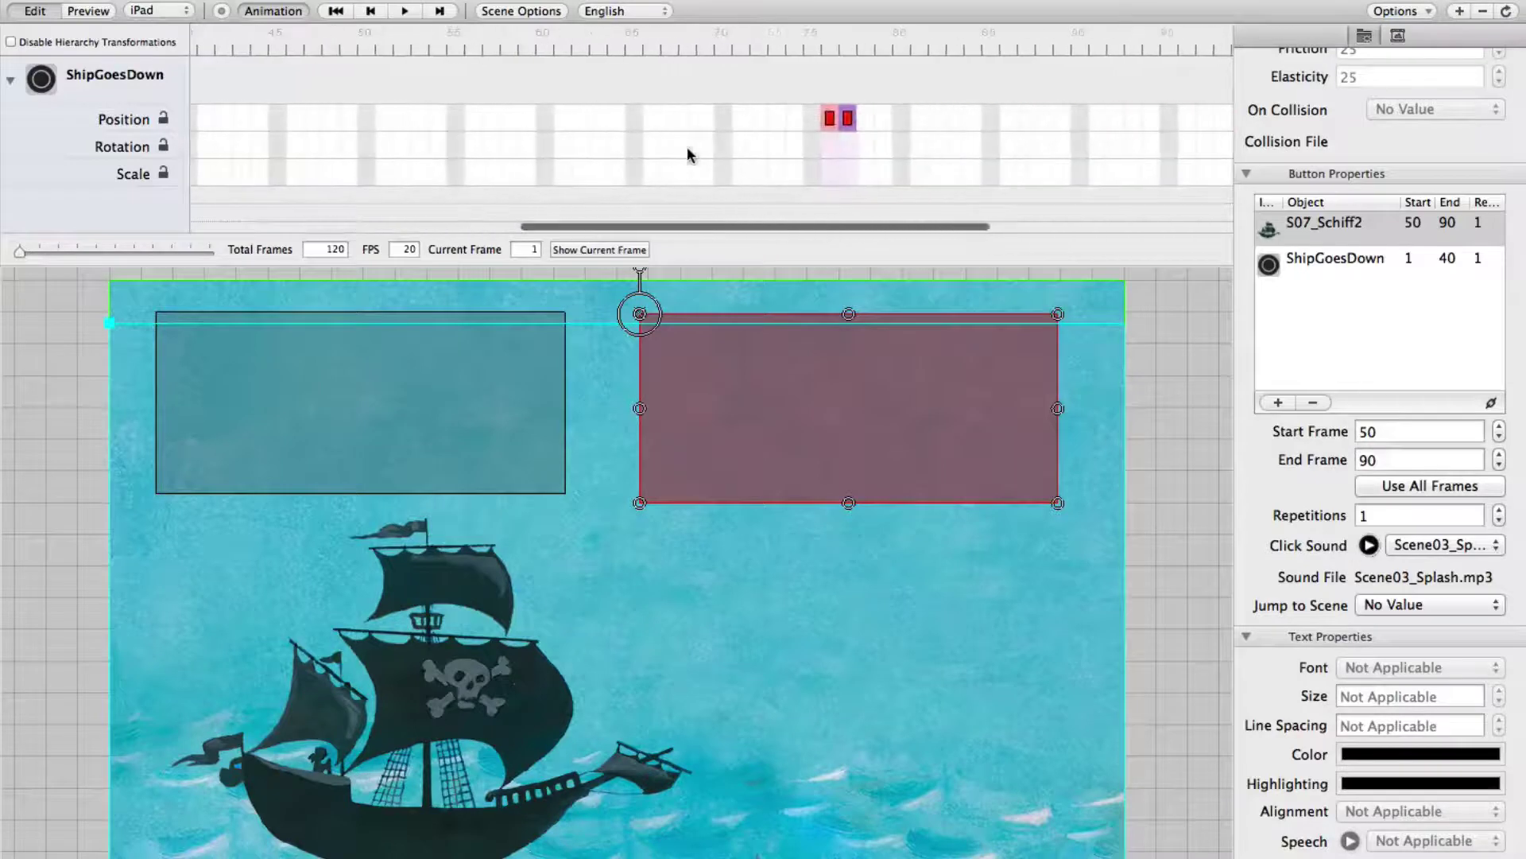
{"action": "left_click_drag", "start_coordinate": [848, 119], "coordinate": [900, 119]}
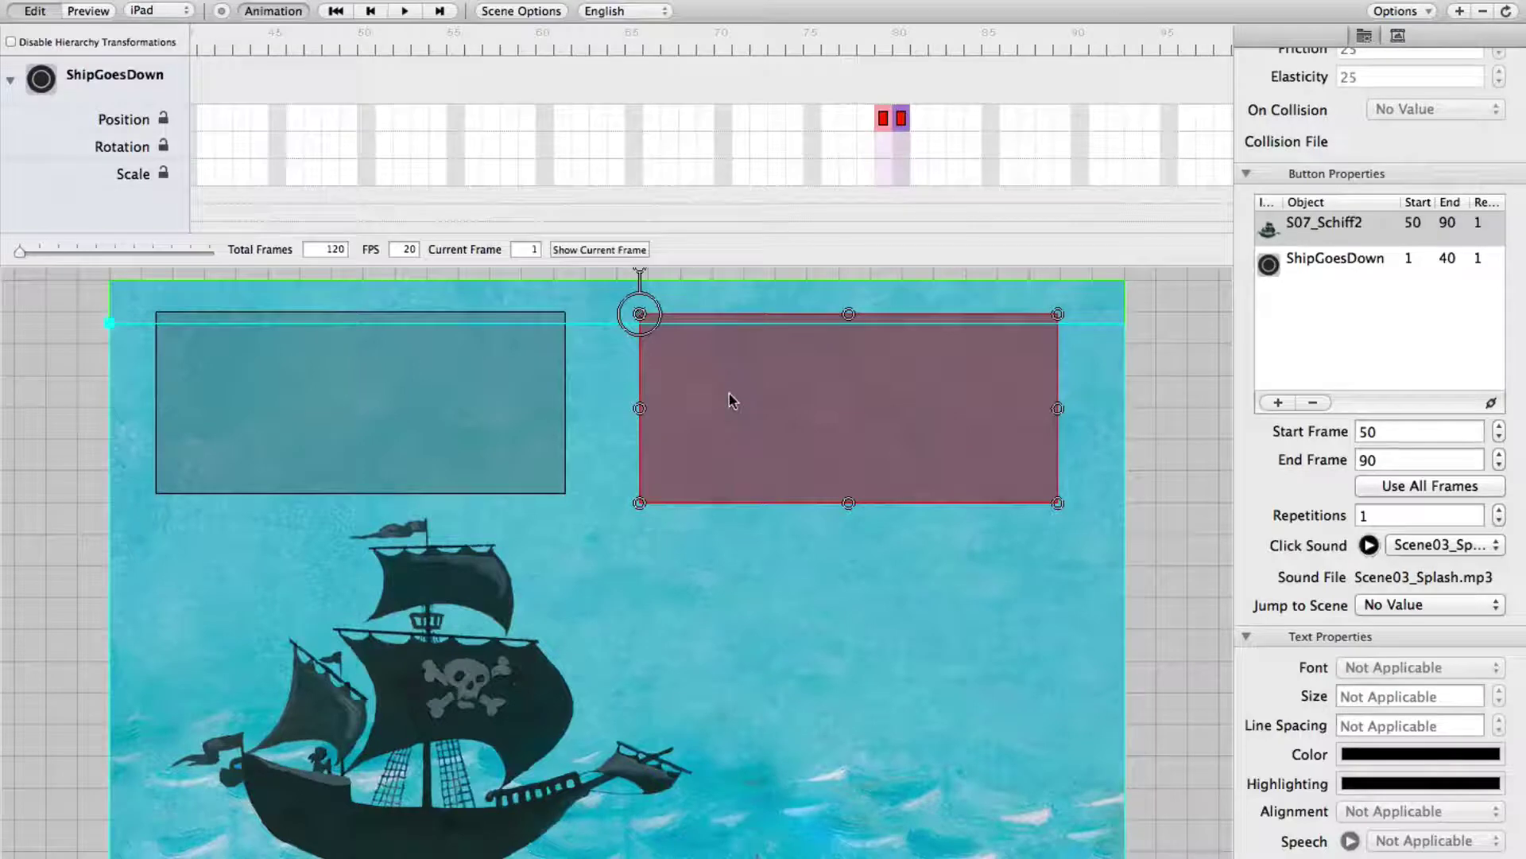
{"action": "scroll", "coordinate": [482, 146], "scroll_direction": "left", "scroll_amount": 10}
Add the ShipGoesDown animation to the ShipRightLeft button's playback list.
{"action": "left_click", "coordinate": [303, 402]}
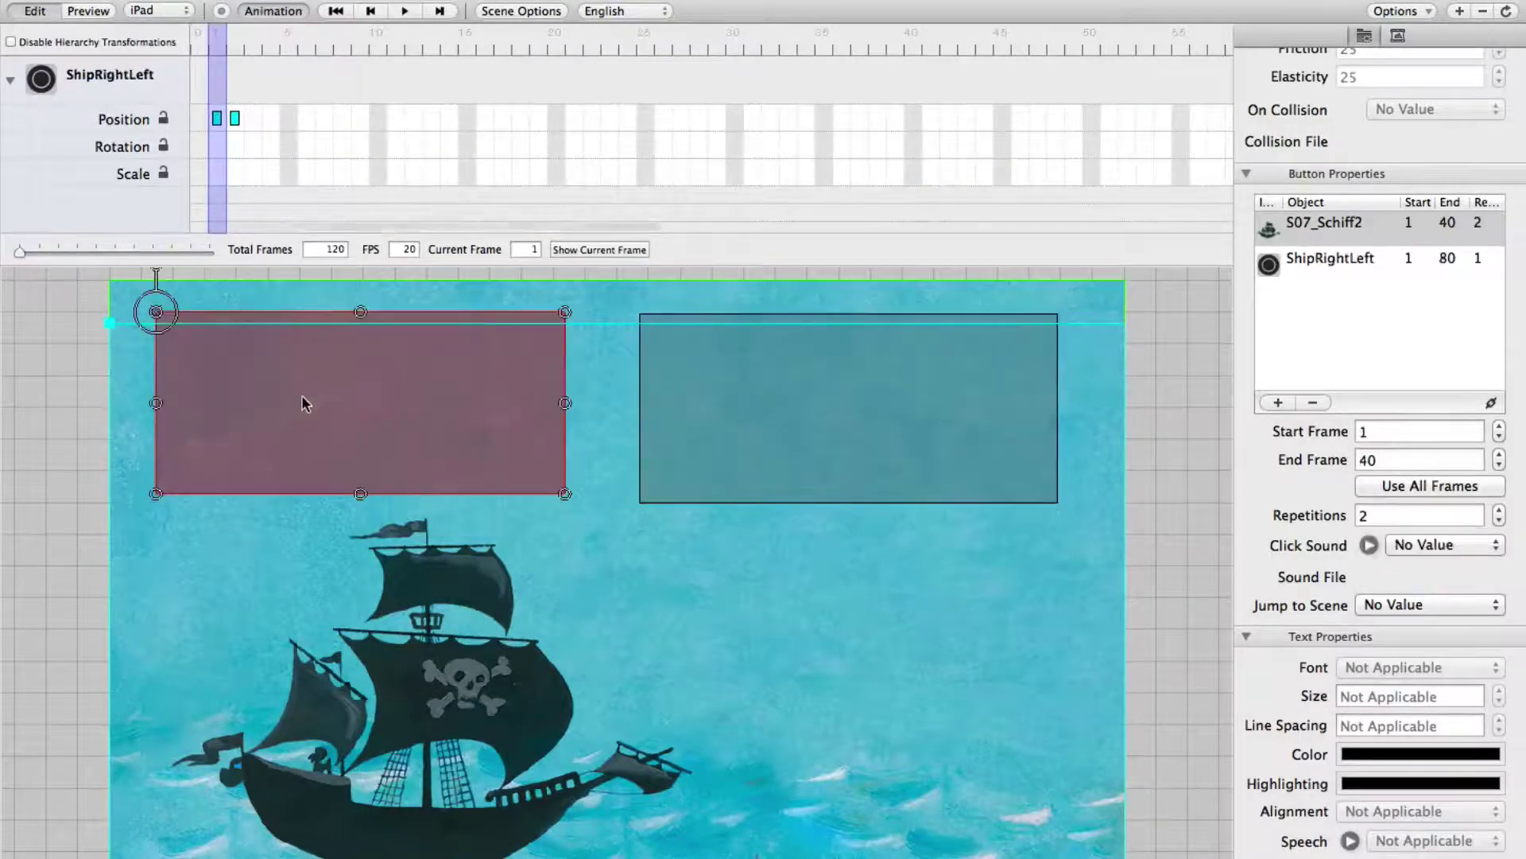
{"action": "scroll", "coordinate": [489, 132], "scroll_direction": "right", "scroll_amount": 10}
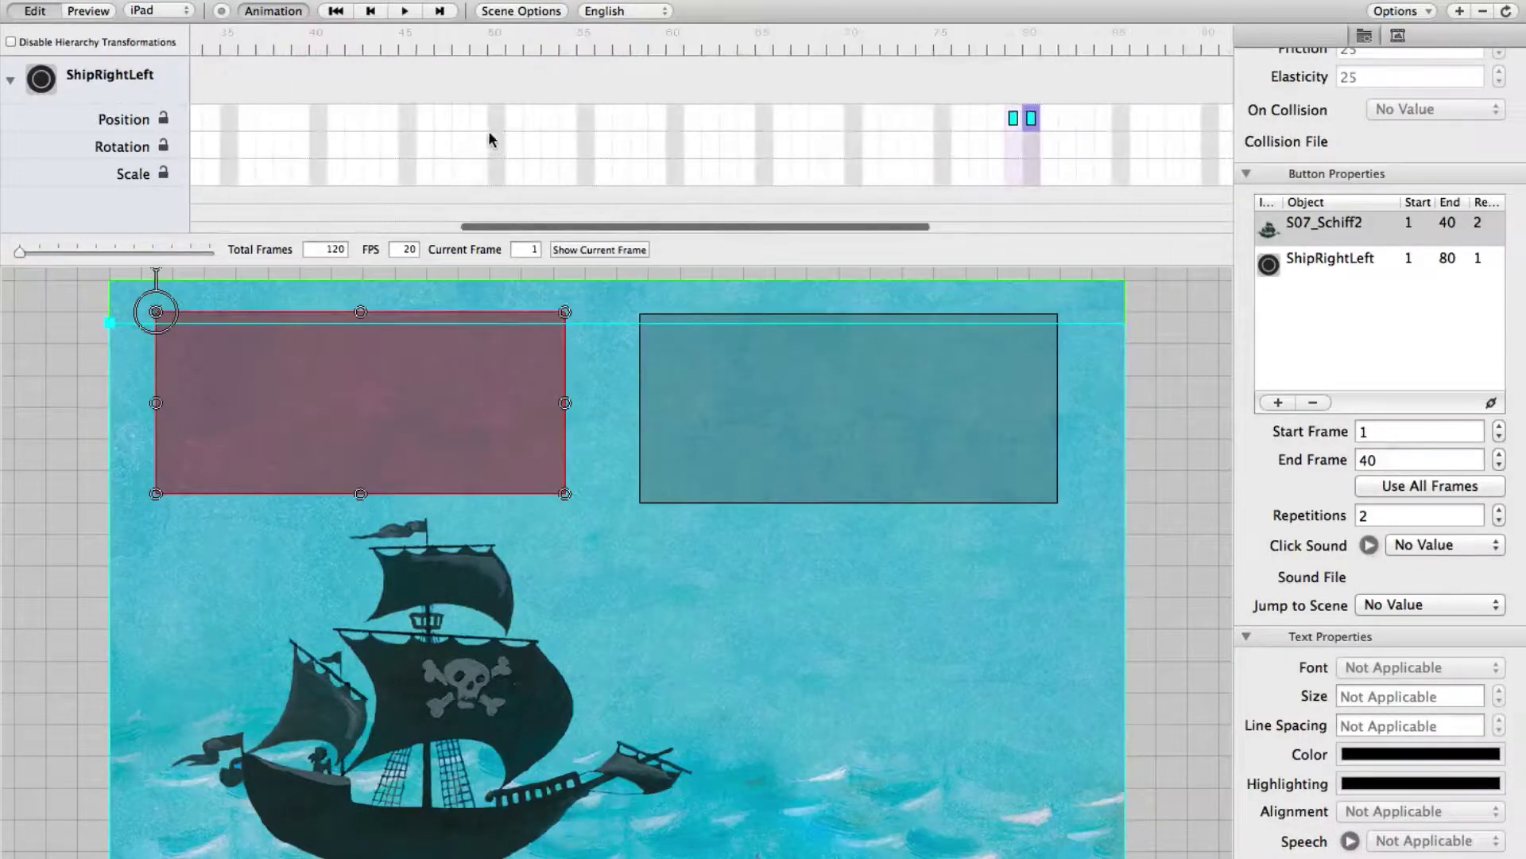
{"action": "scroll", "coordinate": [490, 130], "scroll_direction": "left", "scroll_amount": 10}
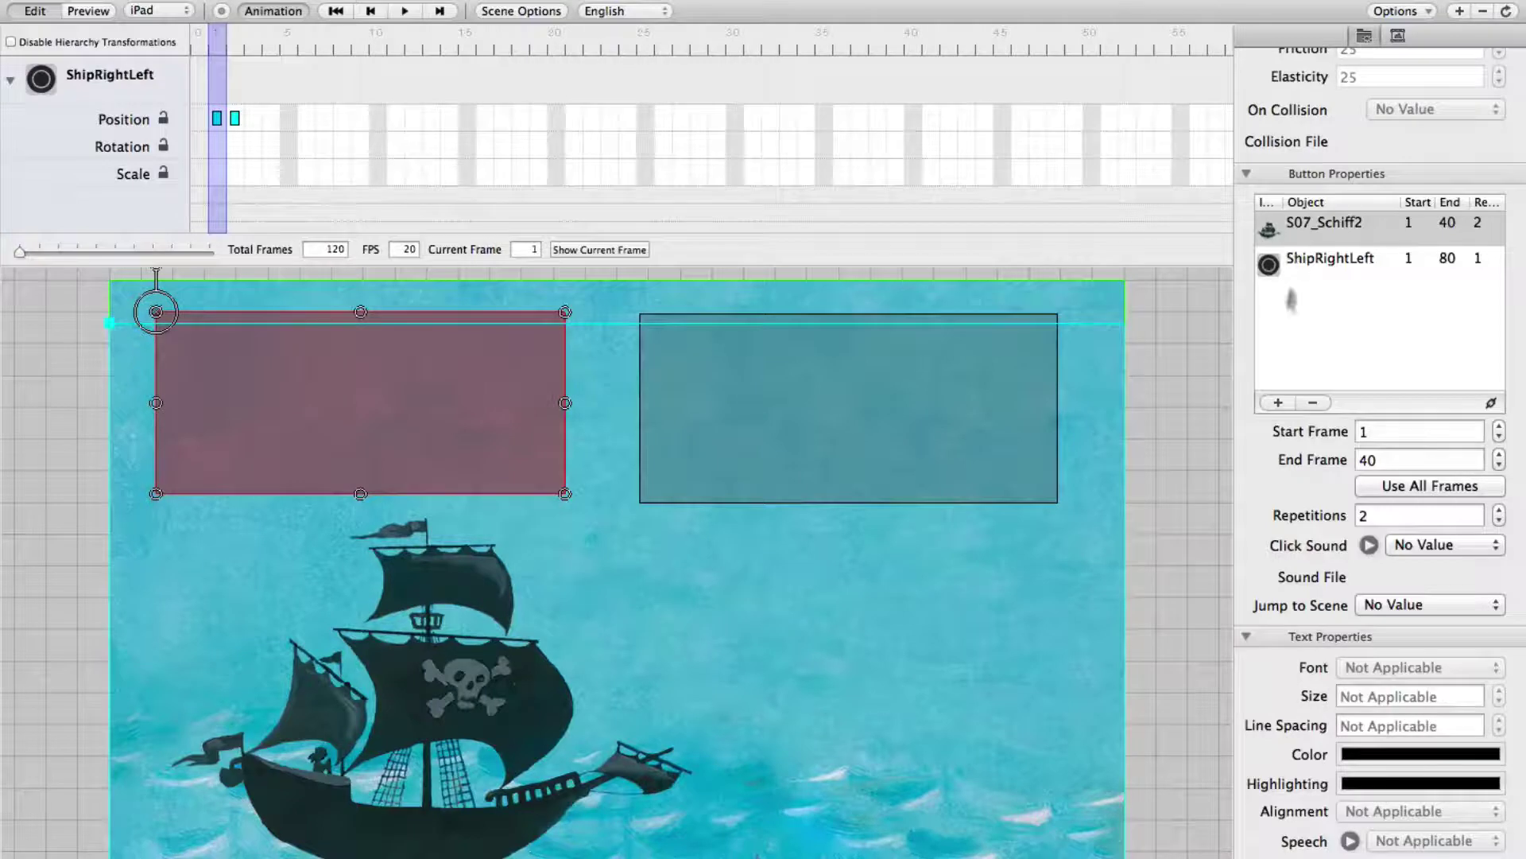
{"action": "left_click", "coordinate": [1274, 403]}
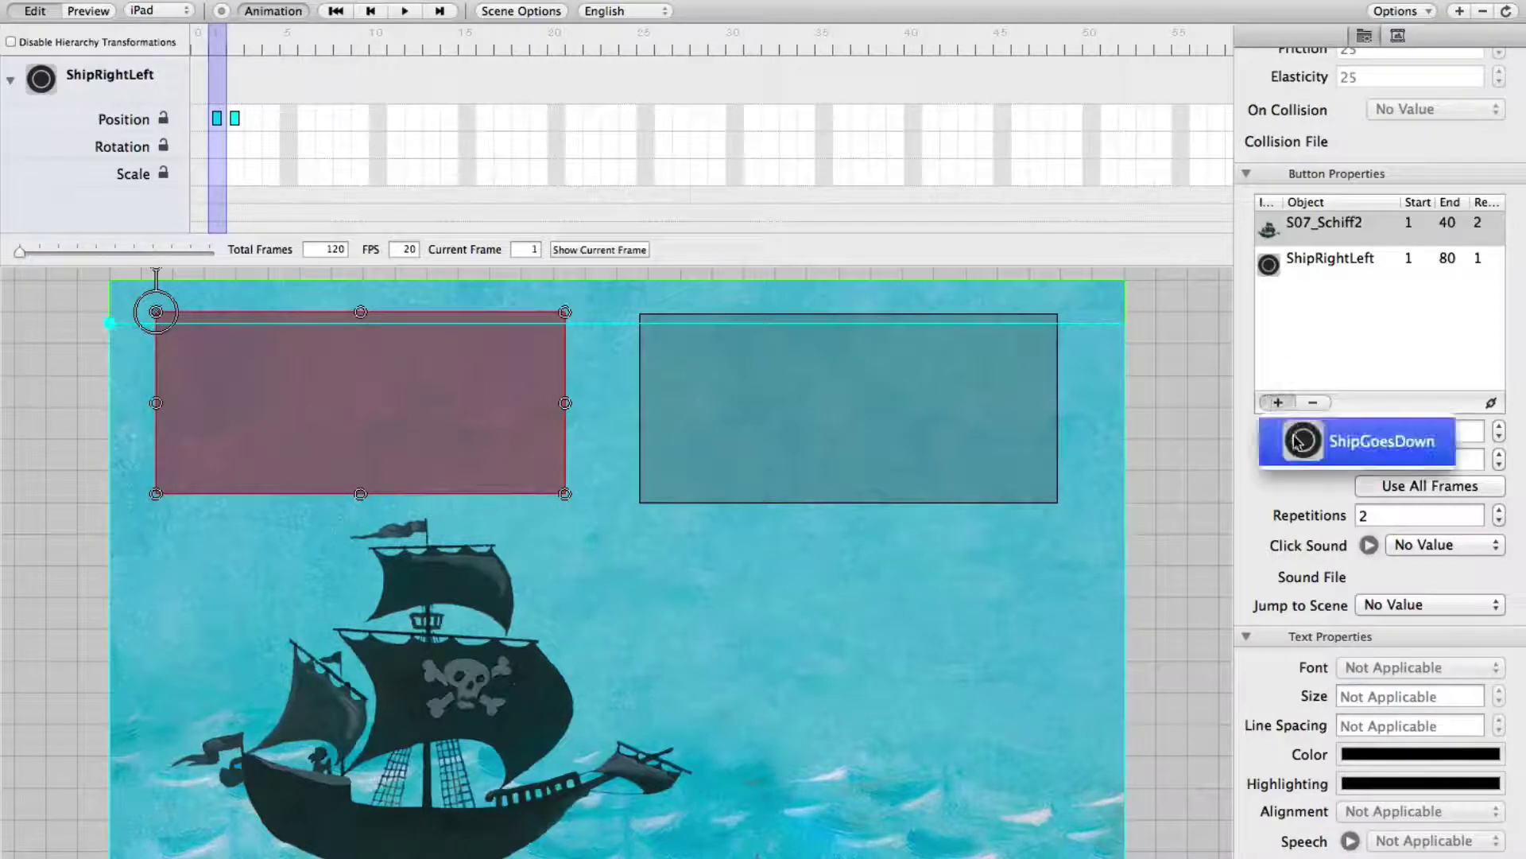
{"action": "left_click", "coordinate": [1320, 441]}
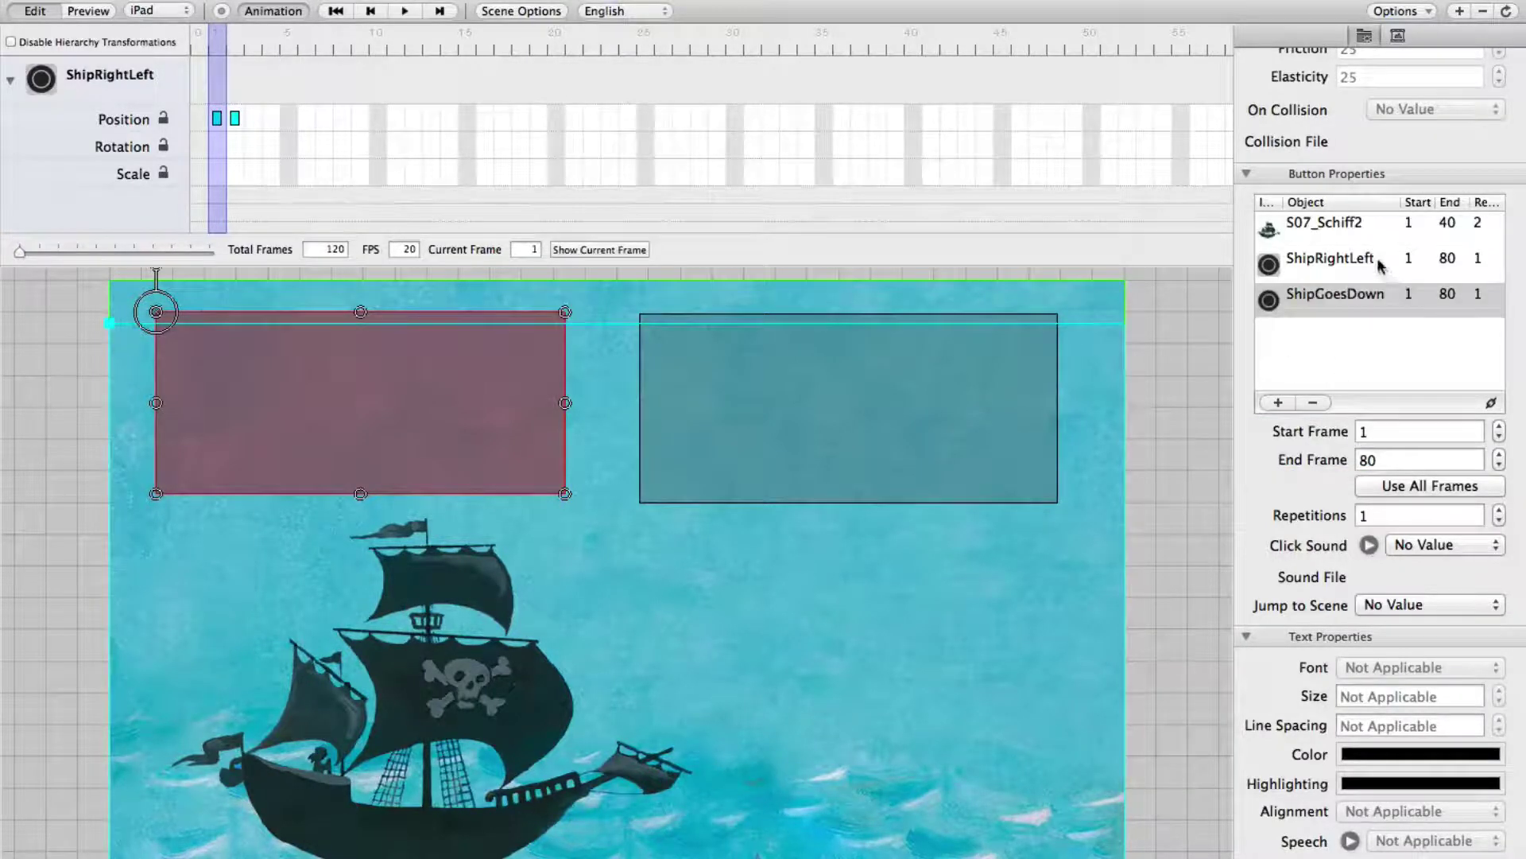
Give ShipGoesDown the ShipRightLeft animation and set its own animation's End Frame to 80.
{"action": "left_click", "coordinate": [832, 365]}
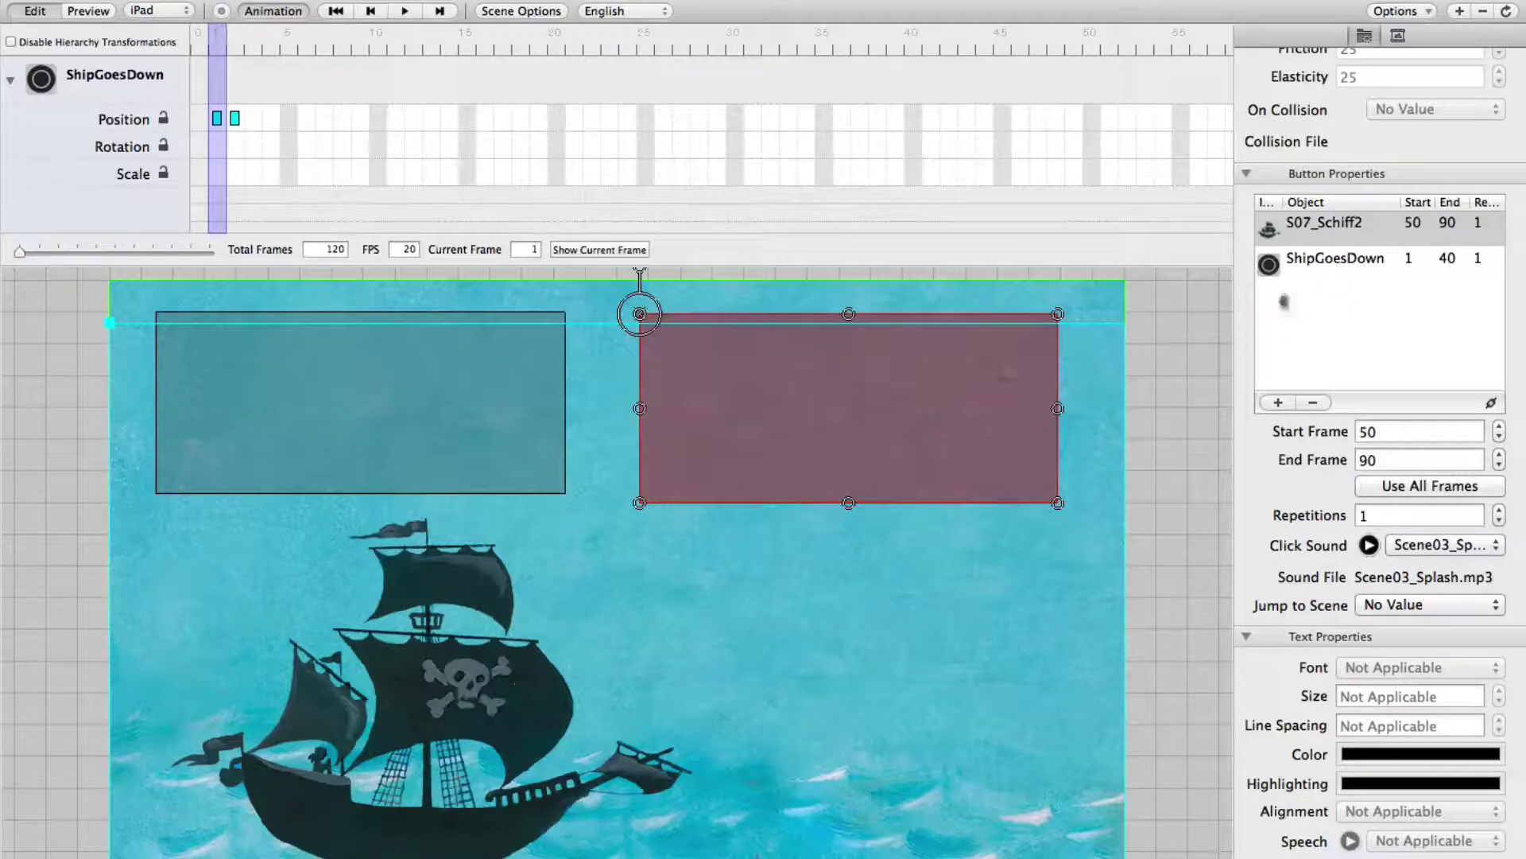
{"action": "left_click", "coordinate": [1277, 403]}
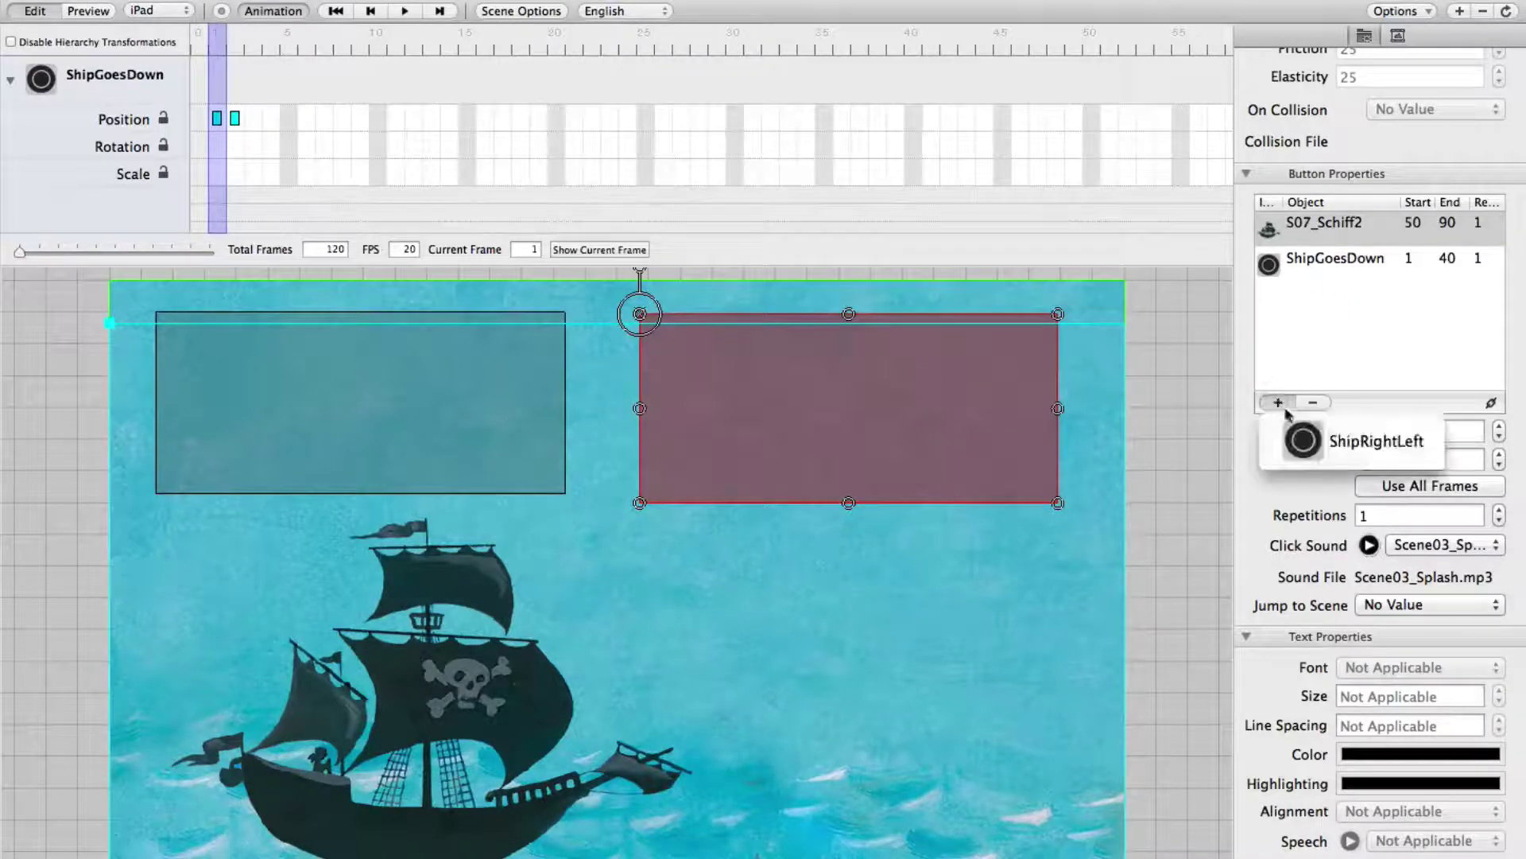
{"action": "left_click", "coordinate": [1330, 443]}
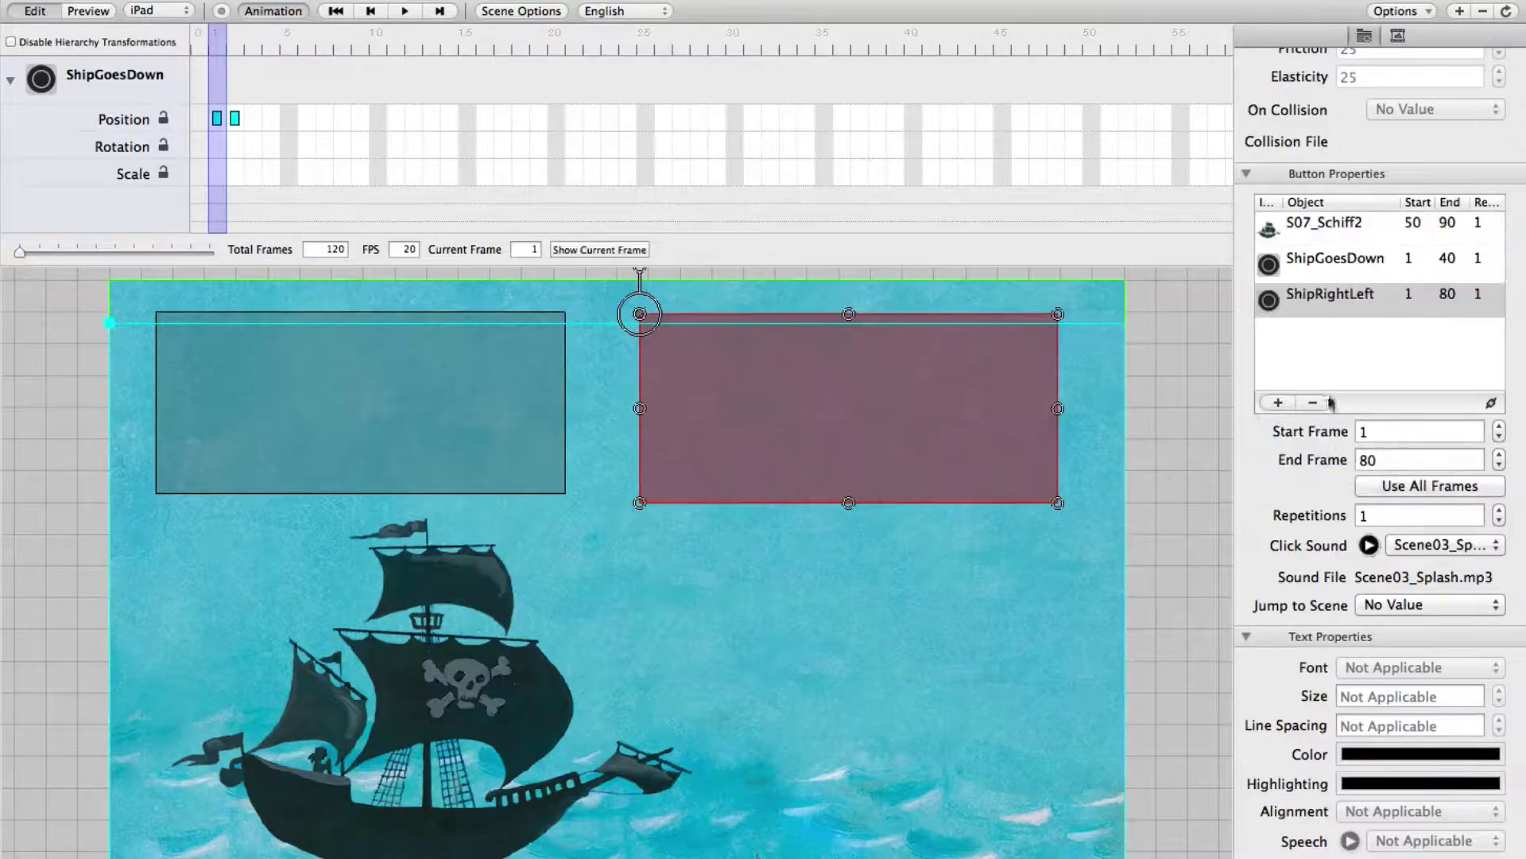
{"action": "left_click", "coordinate": [1340, 256]}
{"action": "double_click", "coordinate": [1389, 459]}
{"action": "type", "text": "80"}
{"action": "key", "text": "Return"}
{"action": "left_click", "coordinate": [1425, 338]}
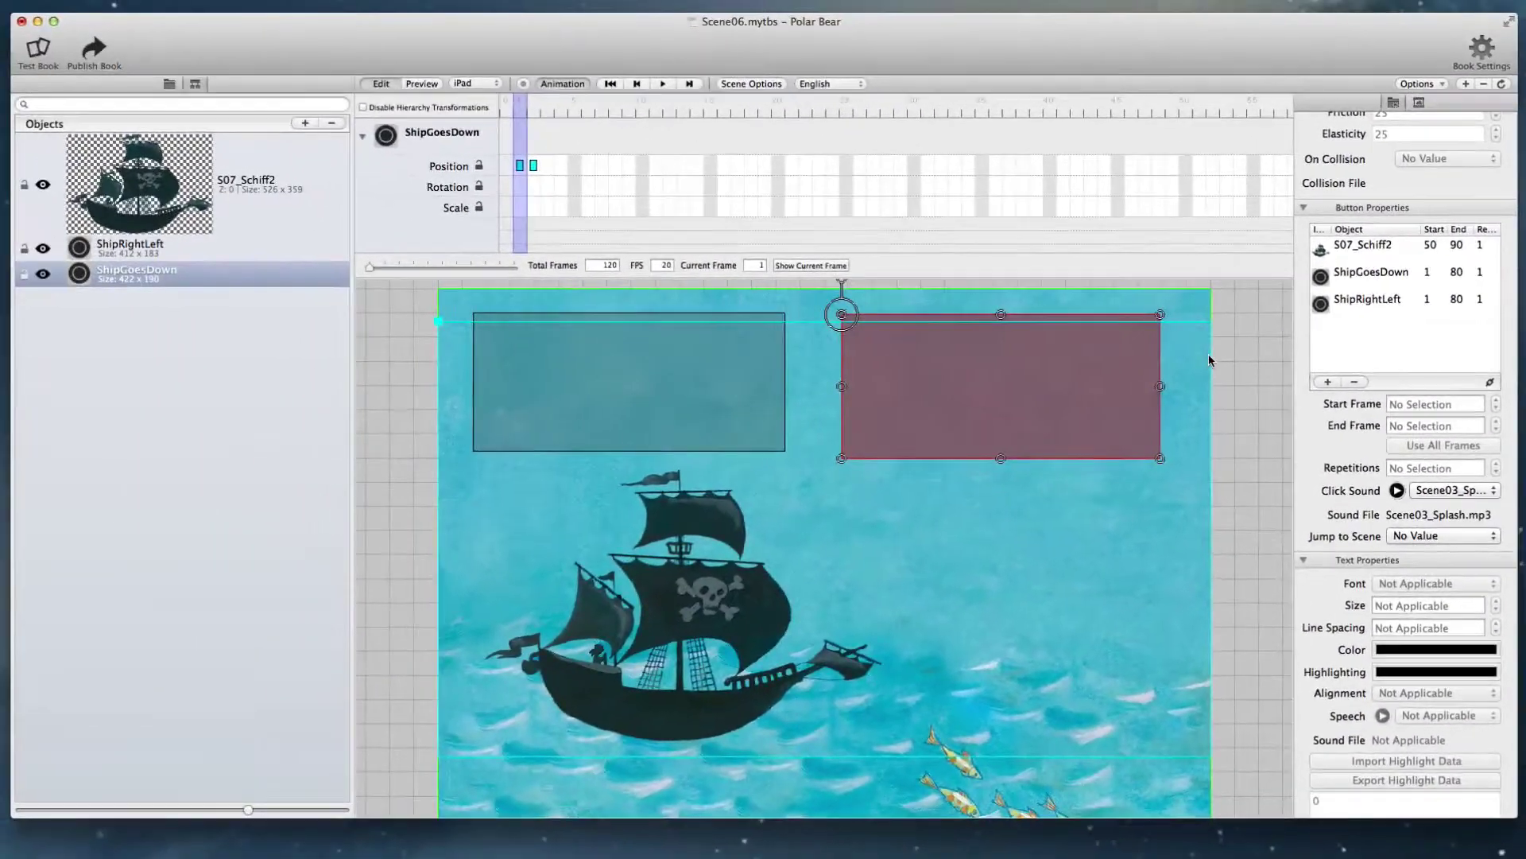
{"action": "key", "text": "super+r"}
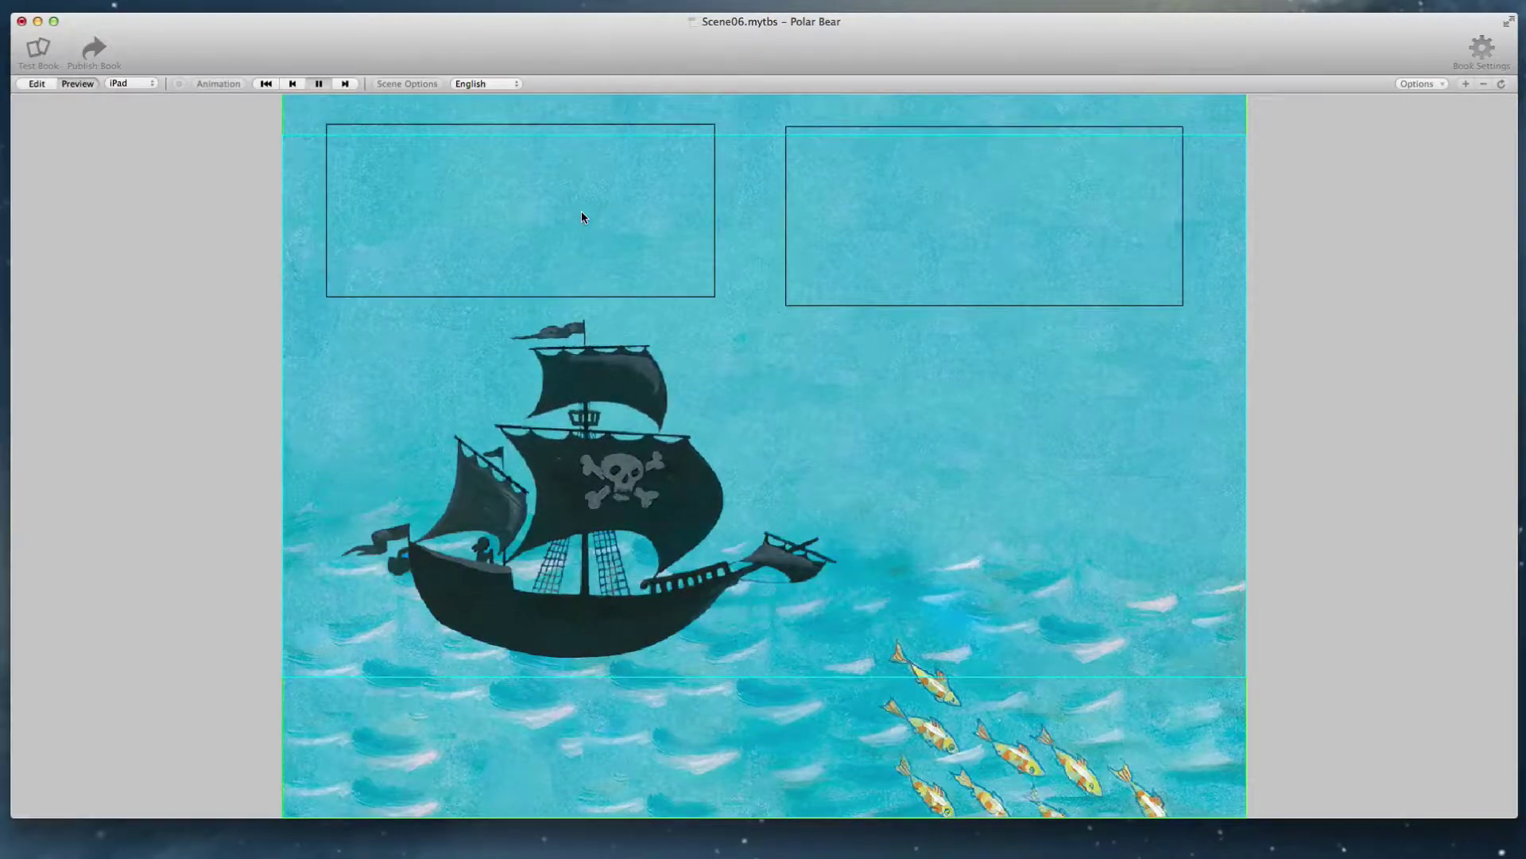
{"action": "key", "text": "Escape"}
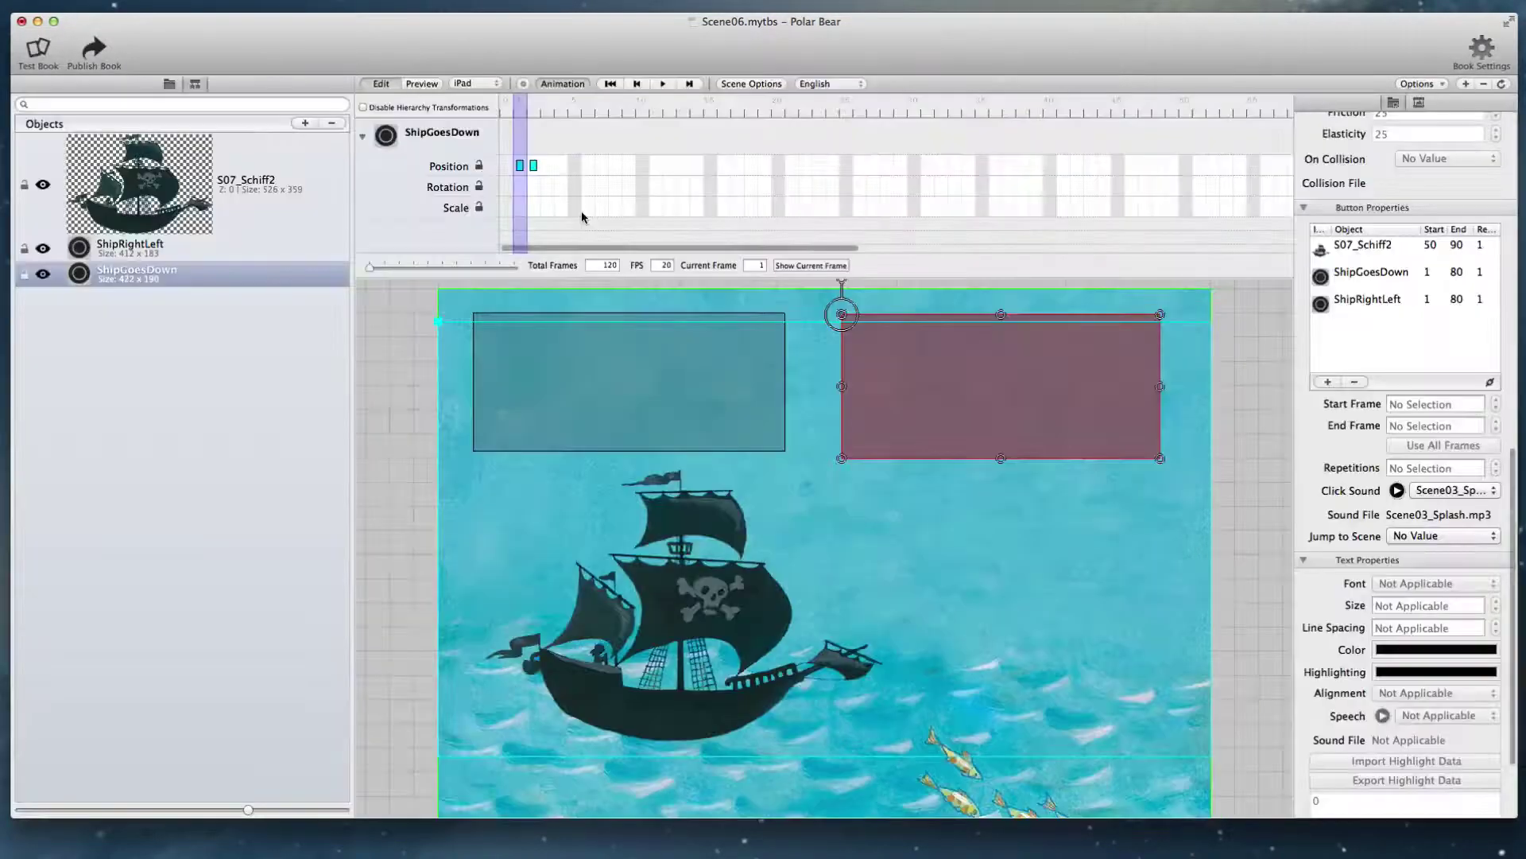